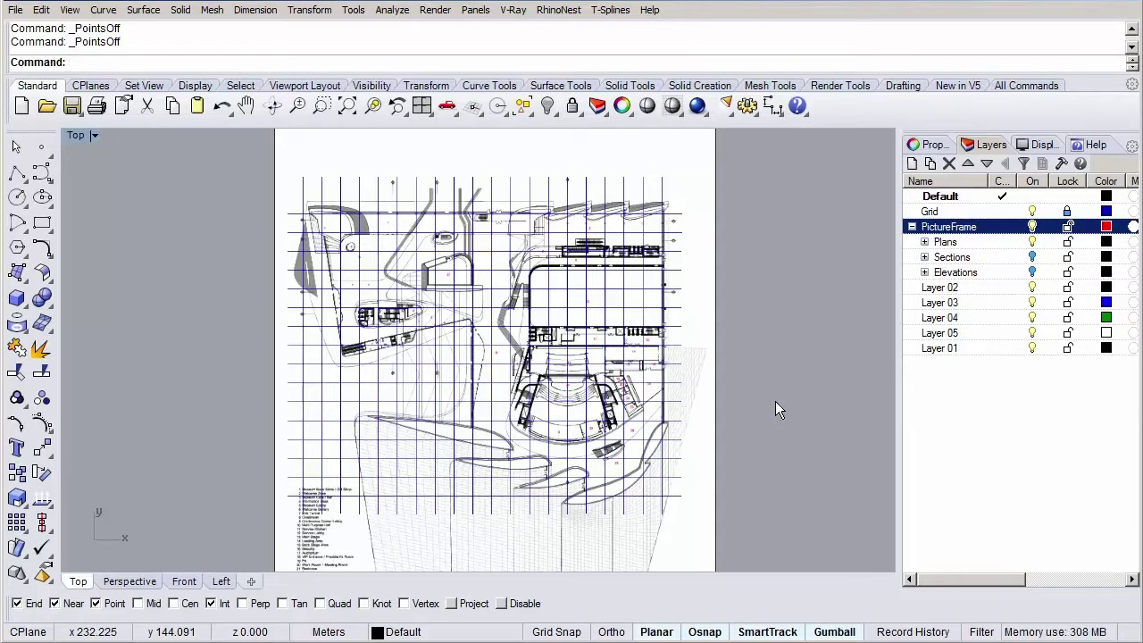
Create a top-level layer named 2D with a sublayer named 00
right_click_drag(759, 401, 769, 406)
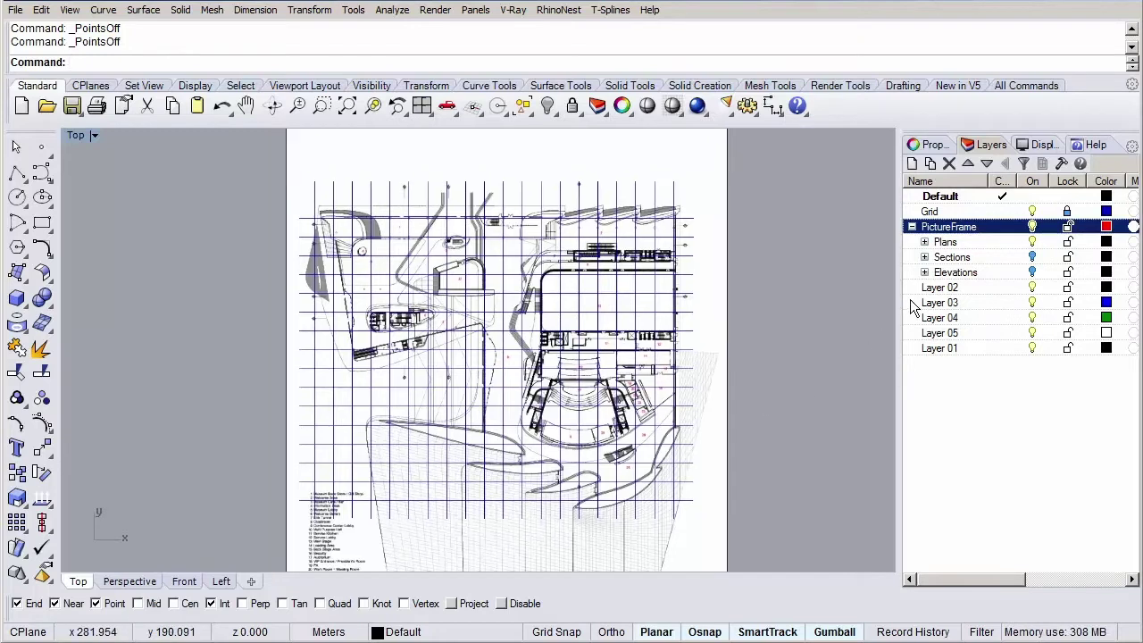
left_click(915, 166)
left_click(912, 227)
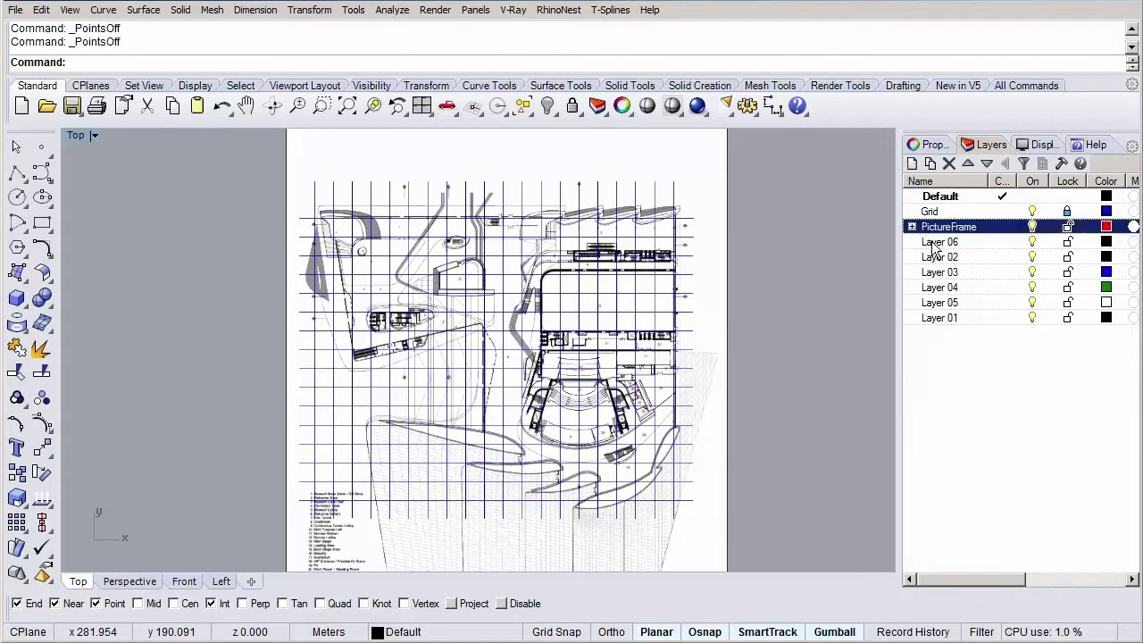
left_click(938, 243)
left_click(947, 247)
type("2D")
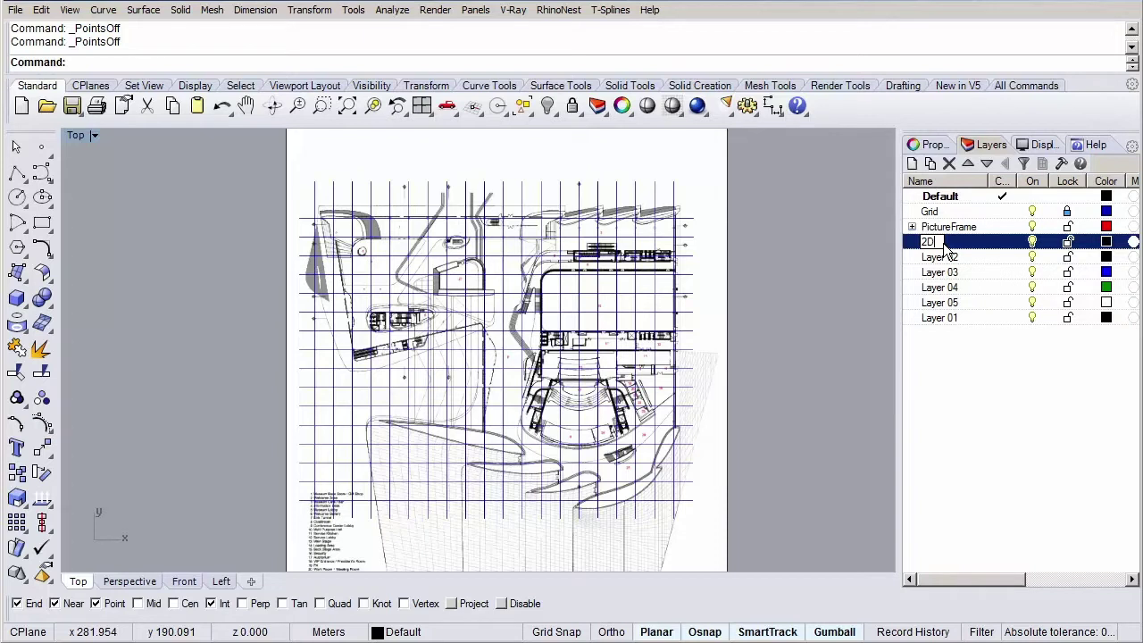
left_click(929, 164)
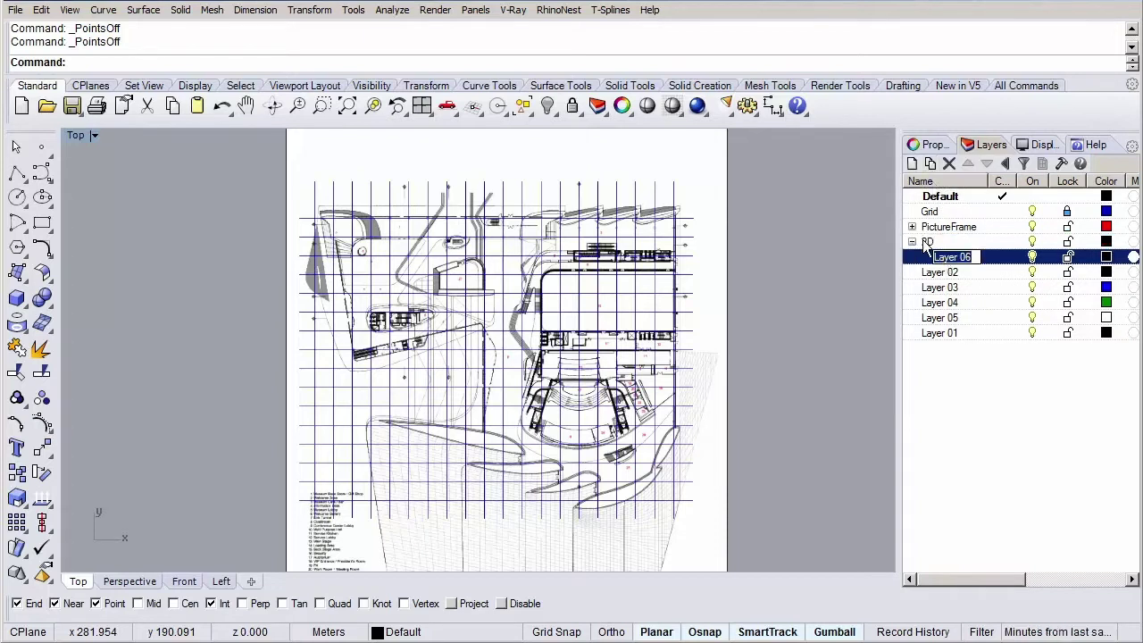
type("00")
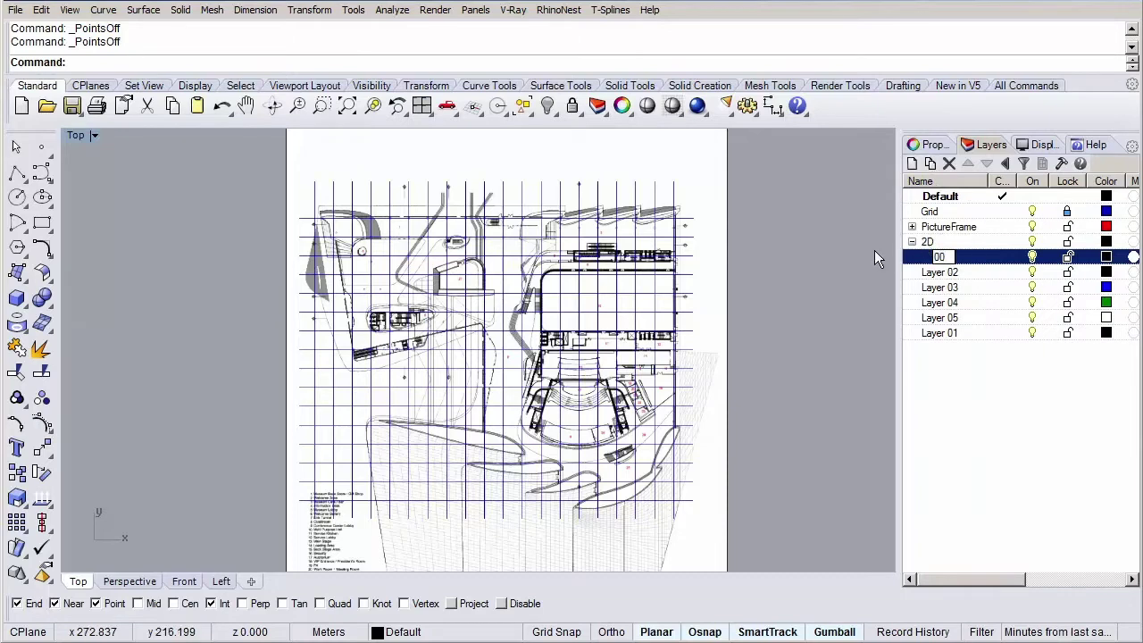
key("Return")
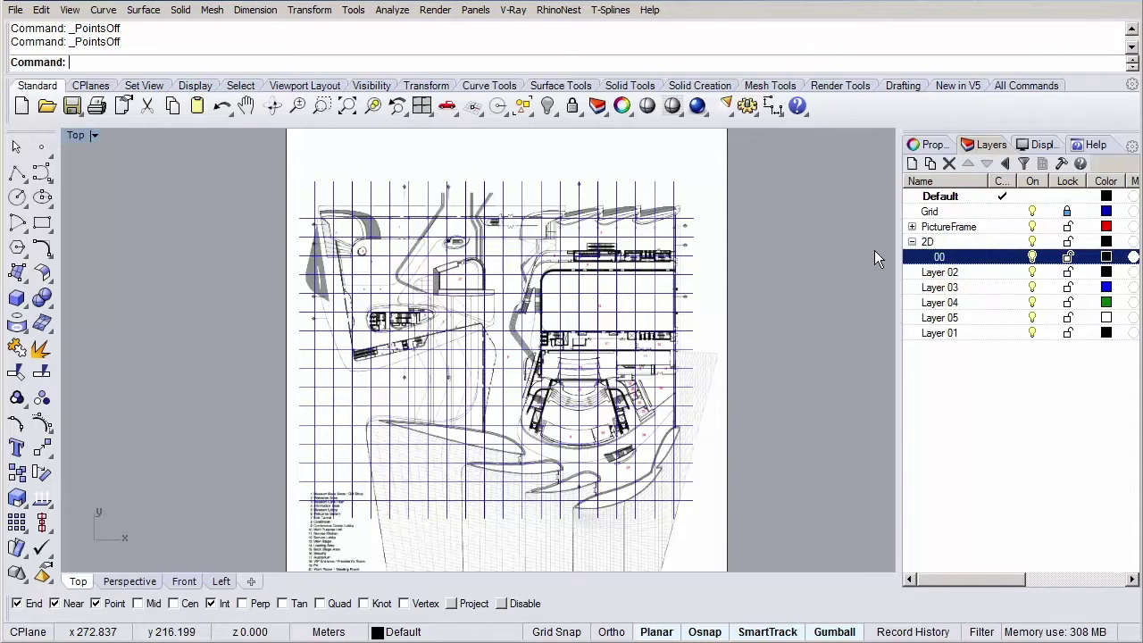
Add Outline and Walls sublayers under 00, colouring Walls red
left_click(929, 165)
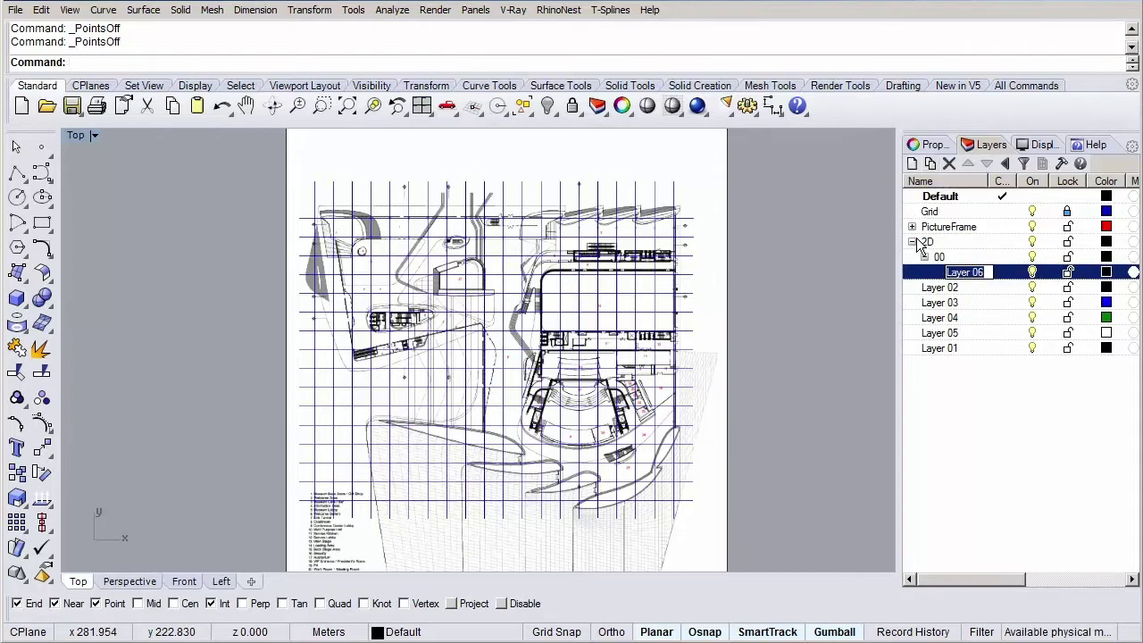
type("Outl")
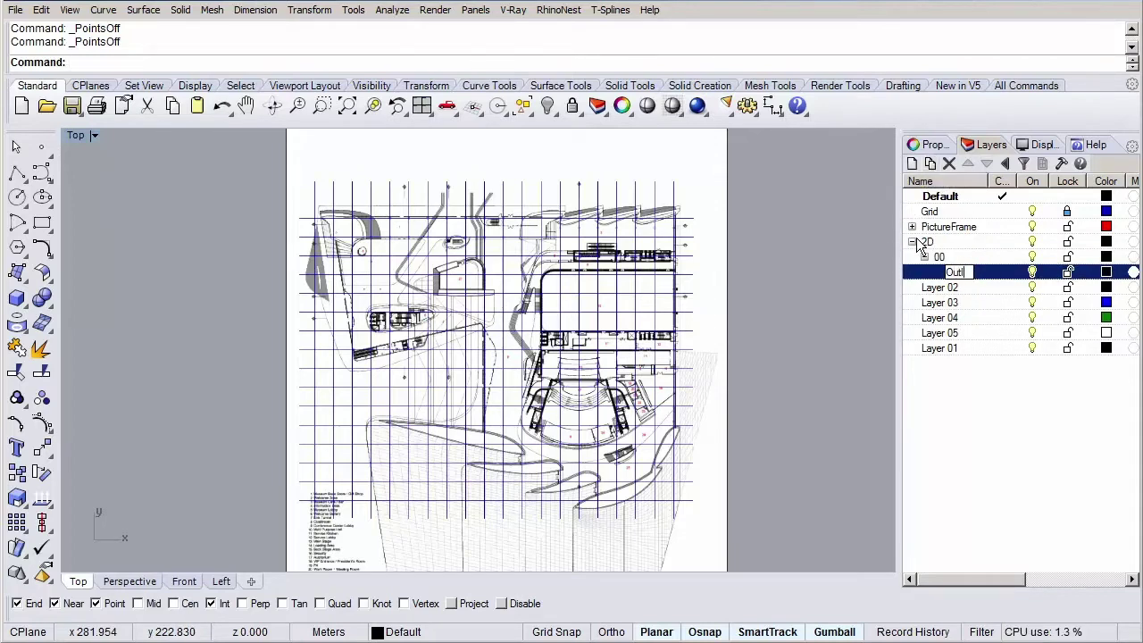
type("ine")
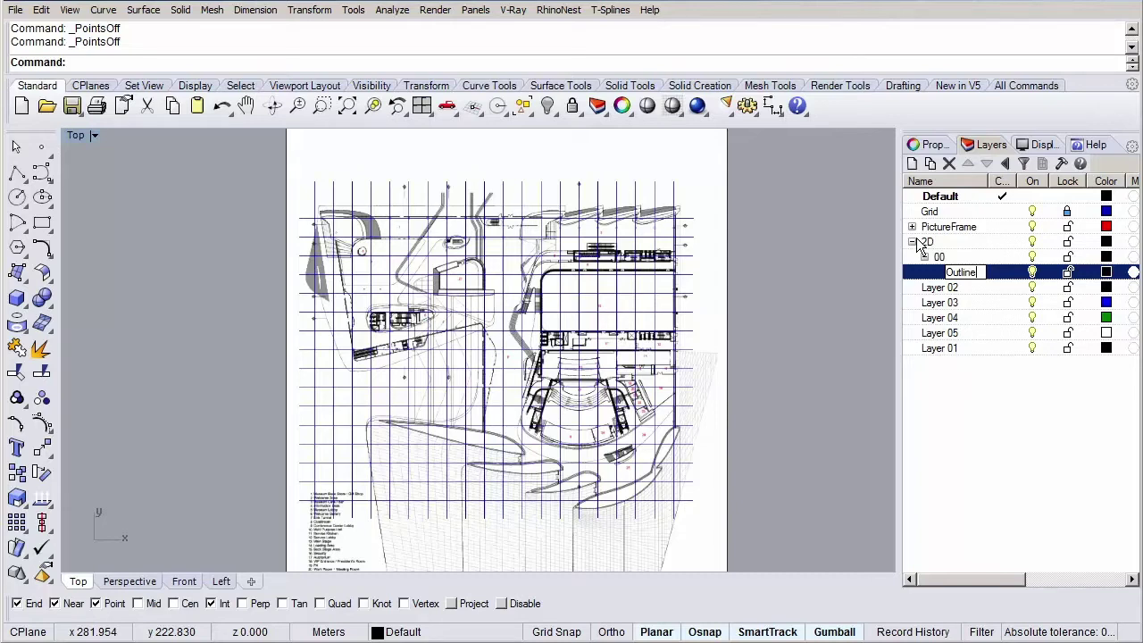
left_click(912, 164)
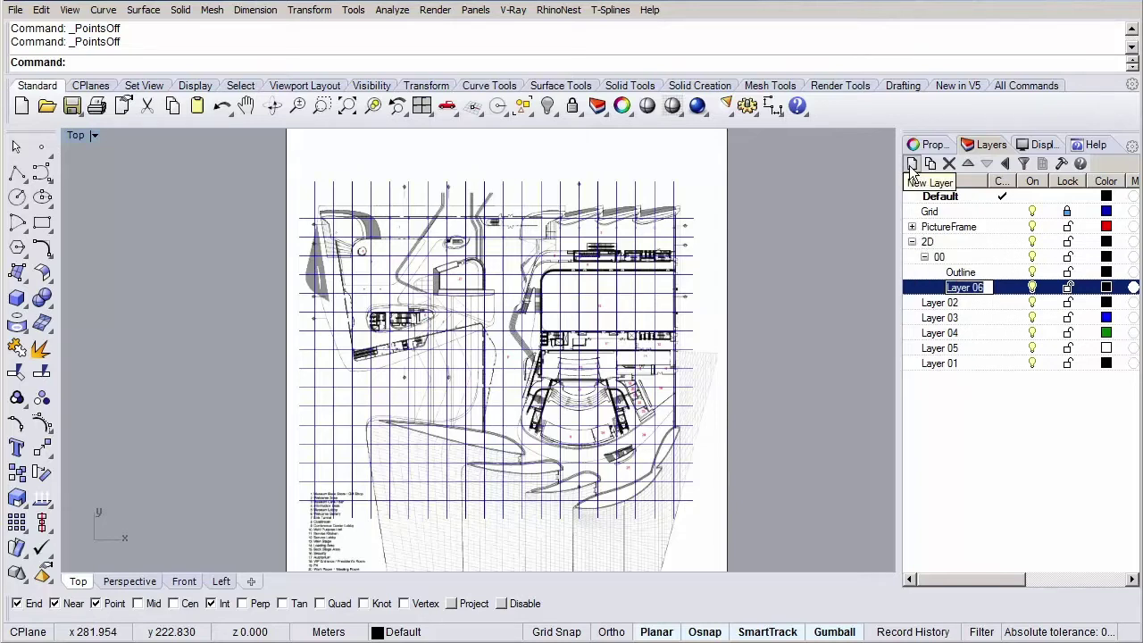
type("Walls")
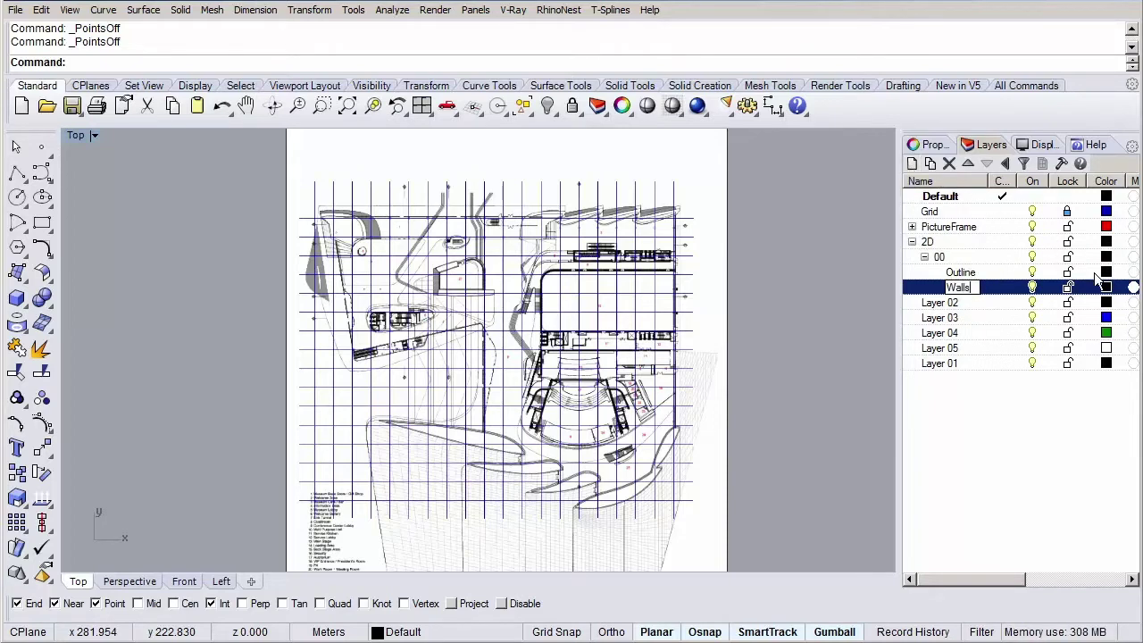
key("Return")
left_click(1107, 288)
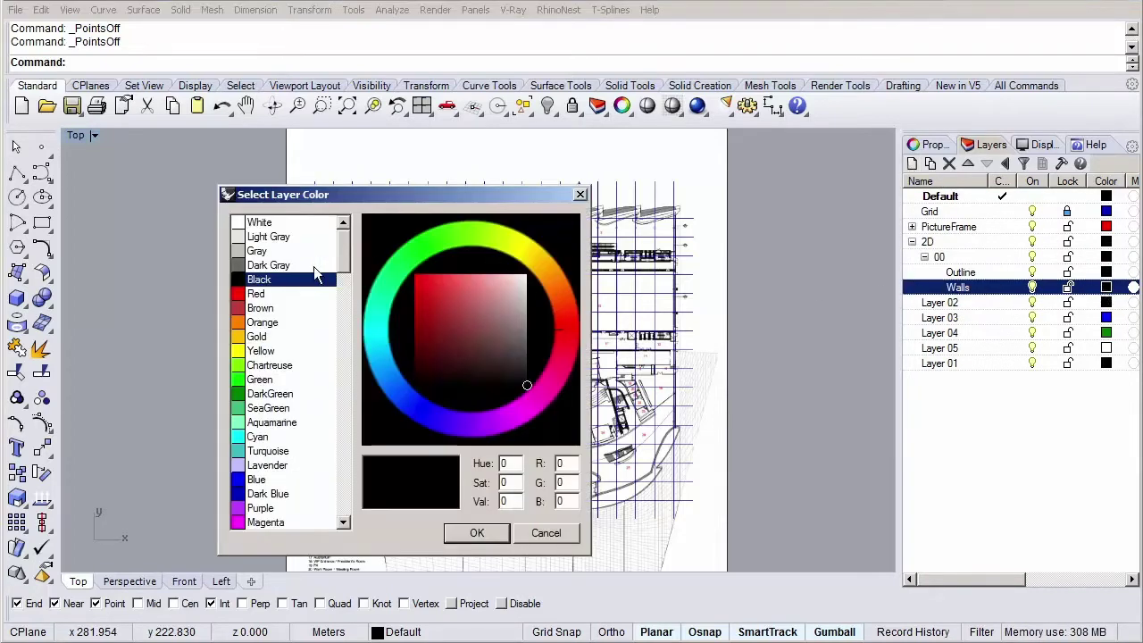
left_click(272, 294)
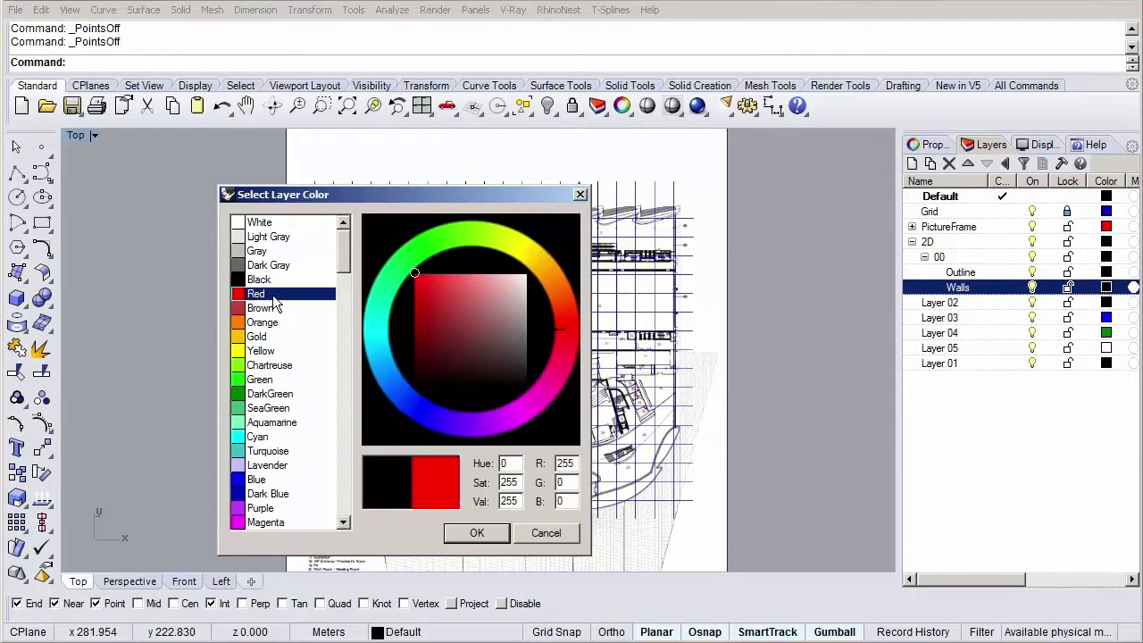
left_click(475, 535)
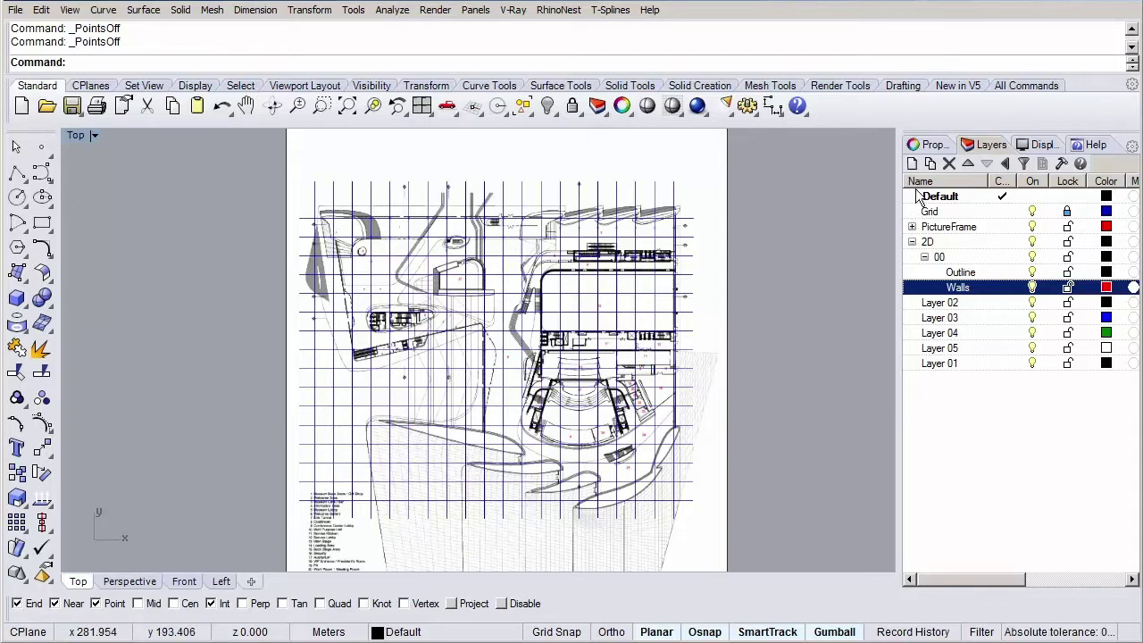
Add a Columns layer under 00 coloured blue
left_click(914, 162)
type("Columns")
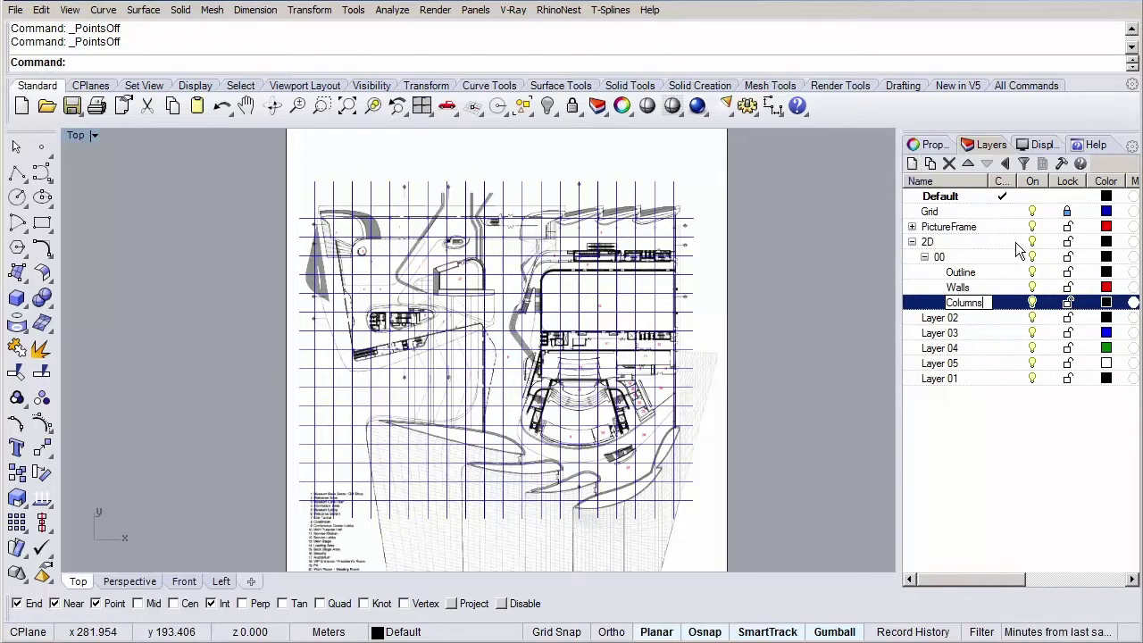
left_click(1107, 303)
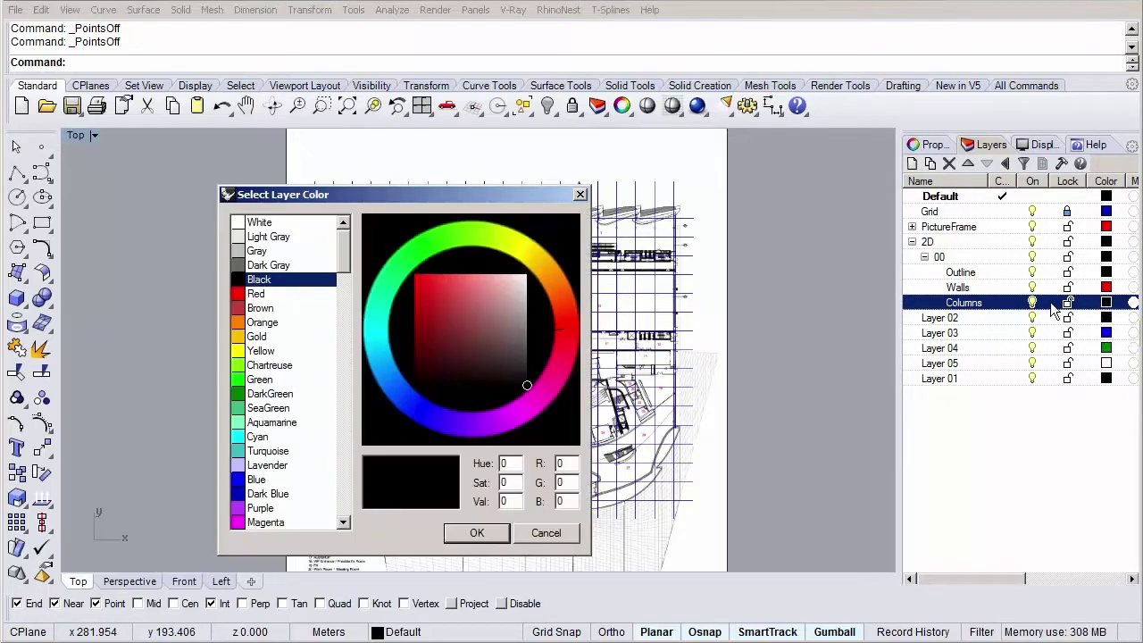
left_click(277, 480)
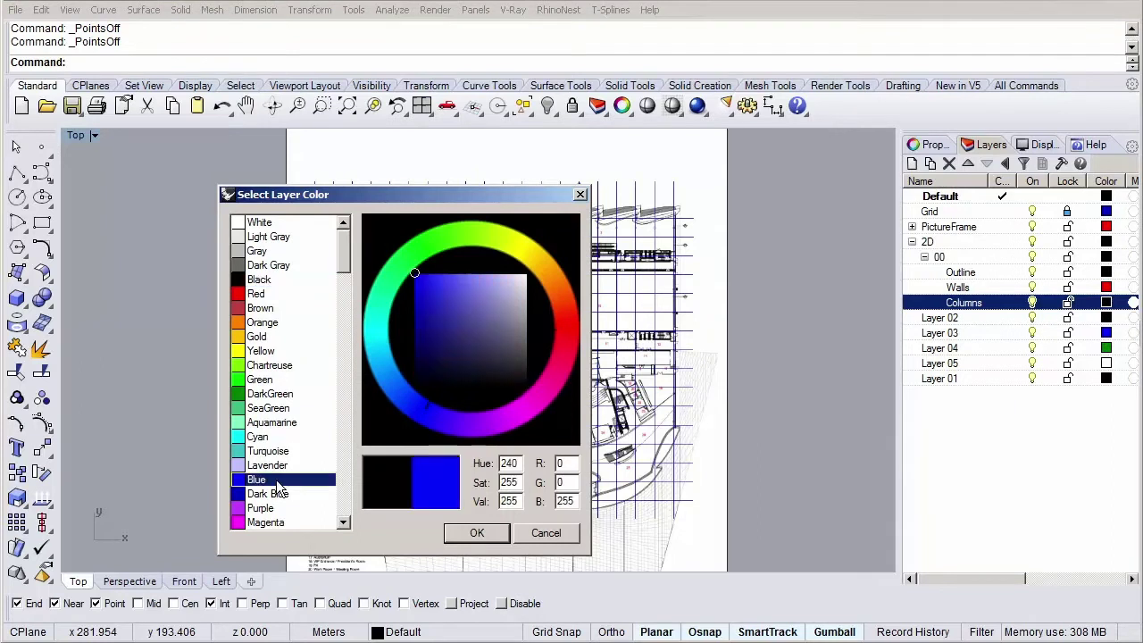
left_click(474, 535)
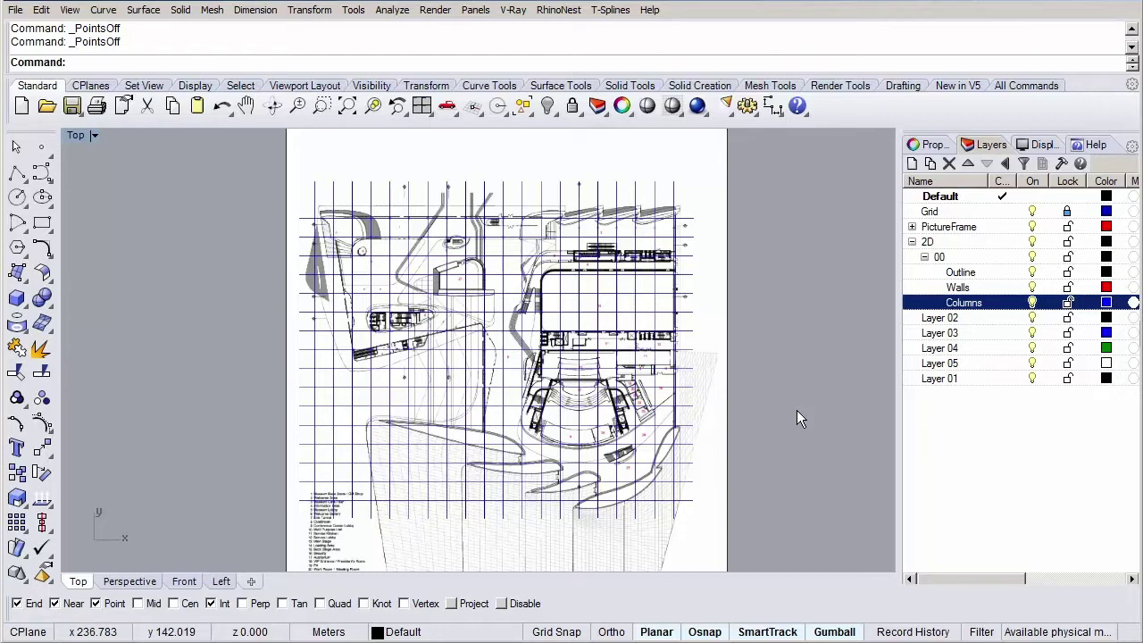
Add Glass and Mullions layers, coloured cyan and sea green respectively
left_click(913, 164)
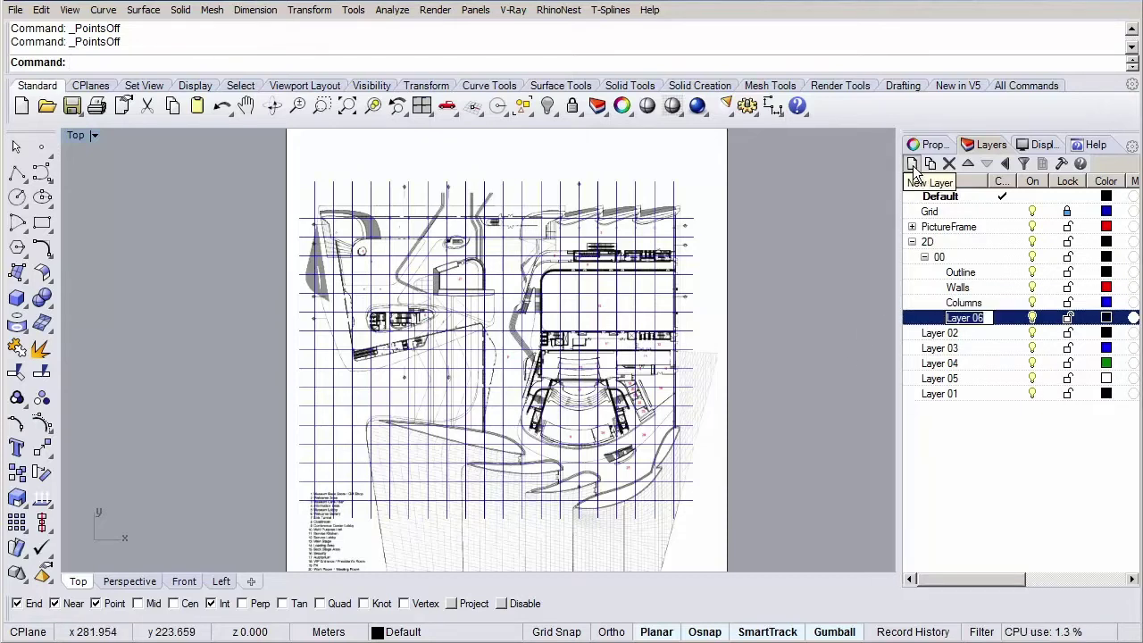
type("Glass")
left_click(913, 164)
type("Mullions")
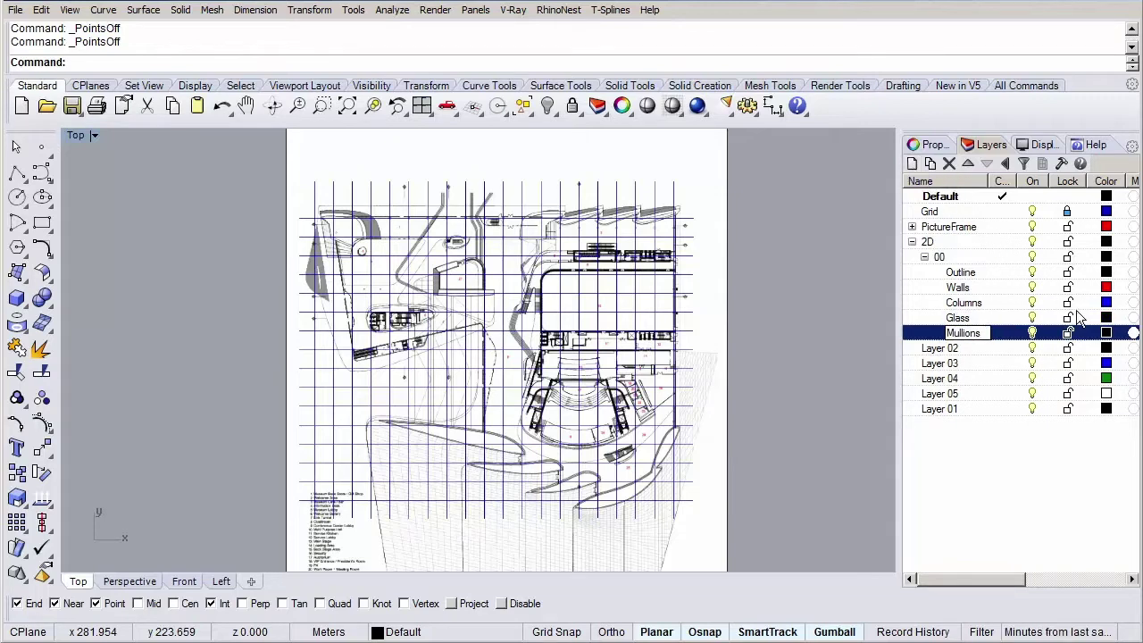
left_click(1105, 326)
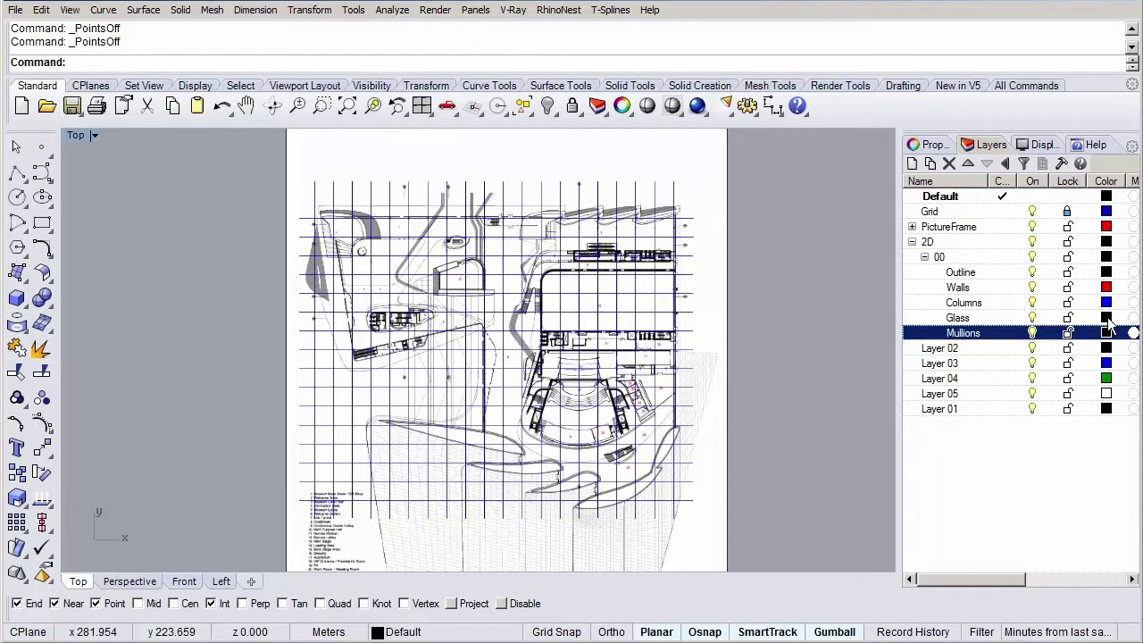
left_click(1107, 318)
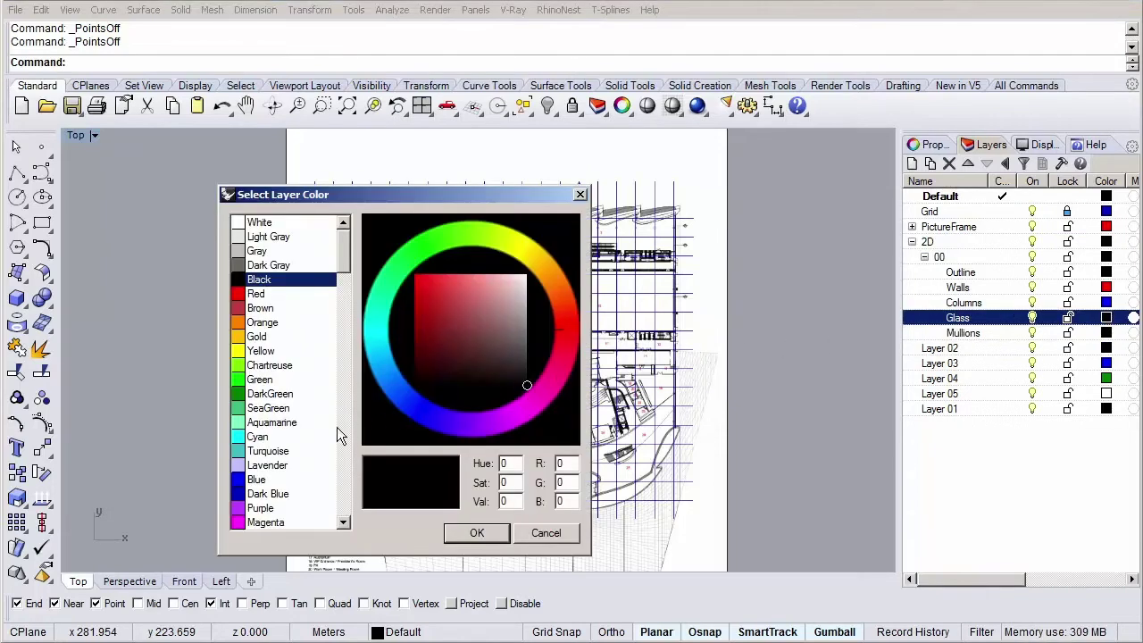
left_click(286, 436)
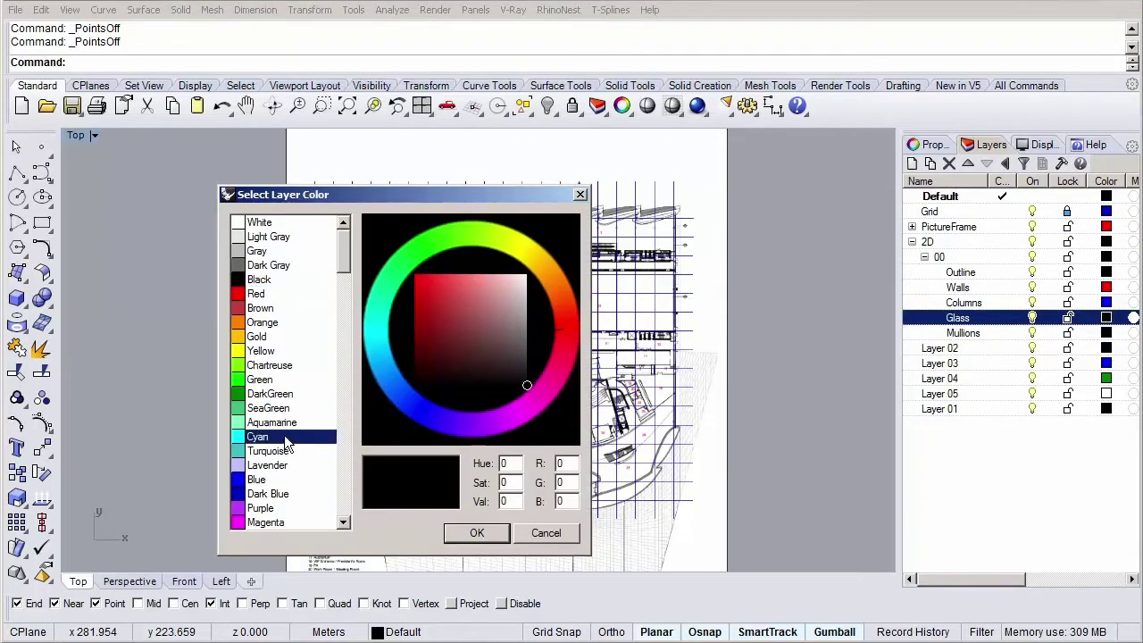
left_click(478, 533)
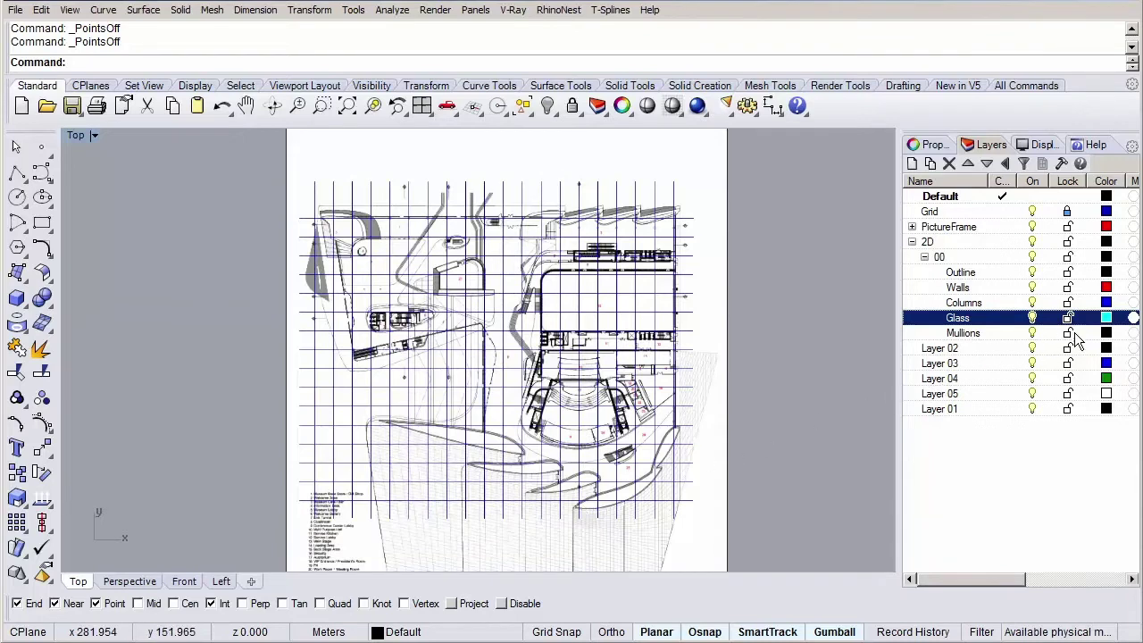
left_click(1107, 334)
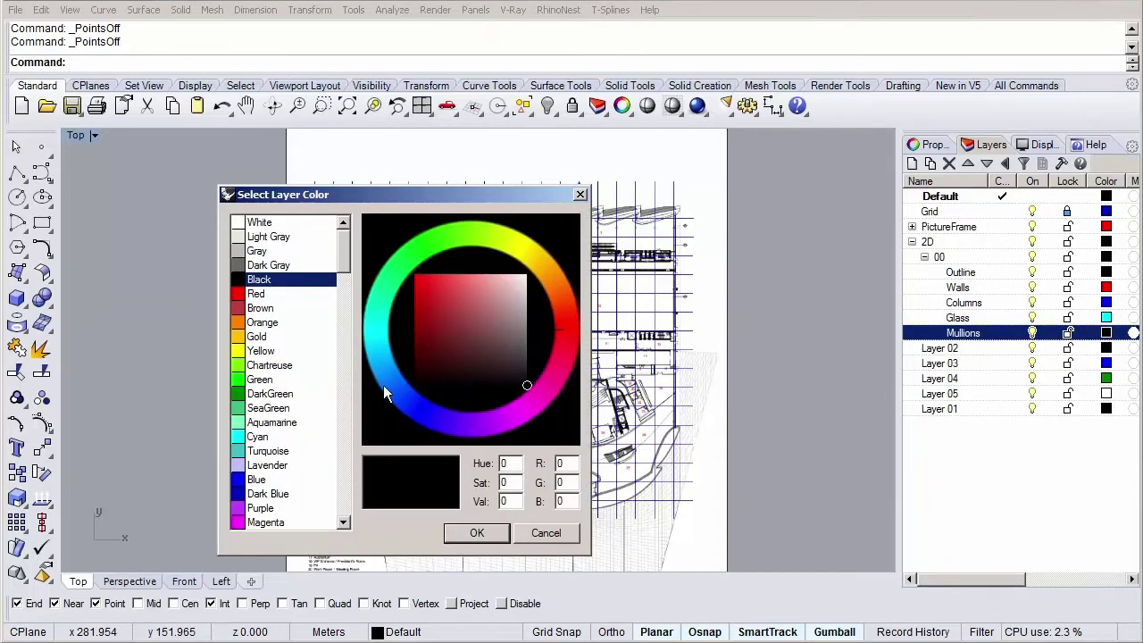
left_click(298, 408)
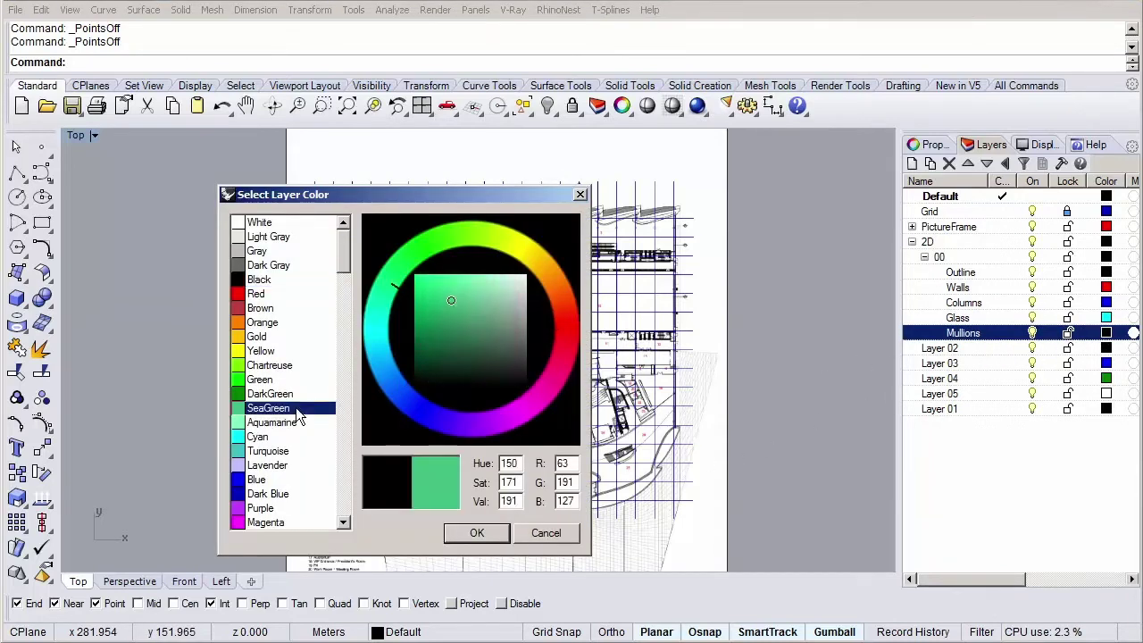
left_click(478, 533)
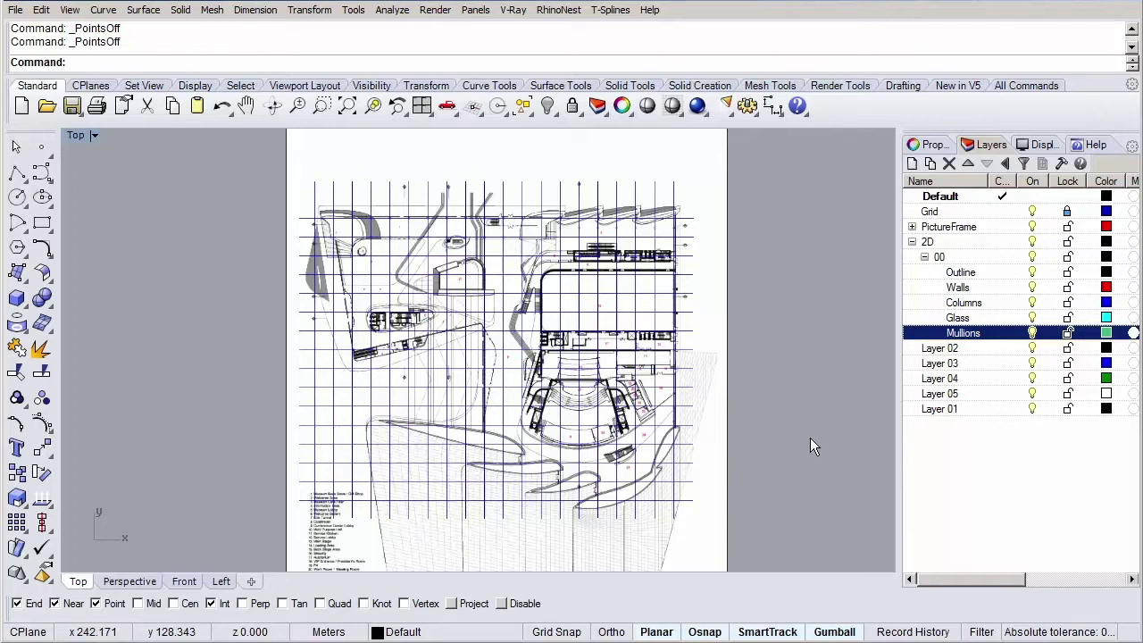
Add a Stairs layer coloured dark green
left_click(912, 164)
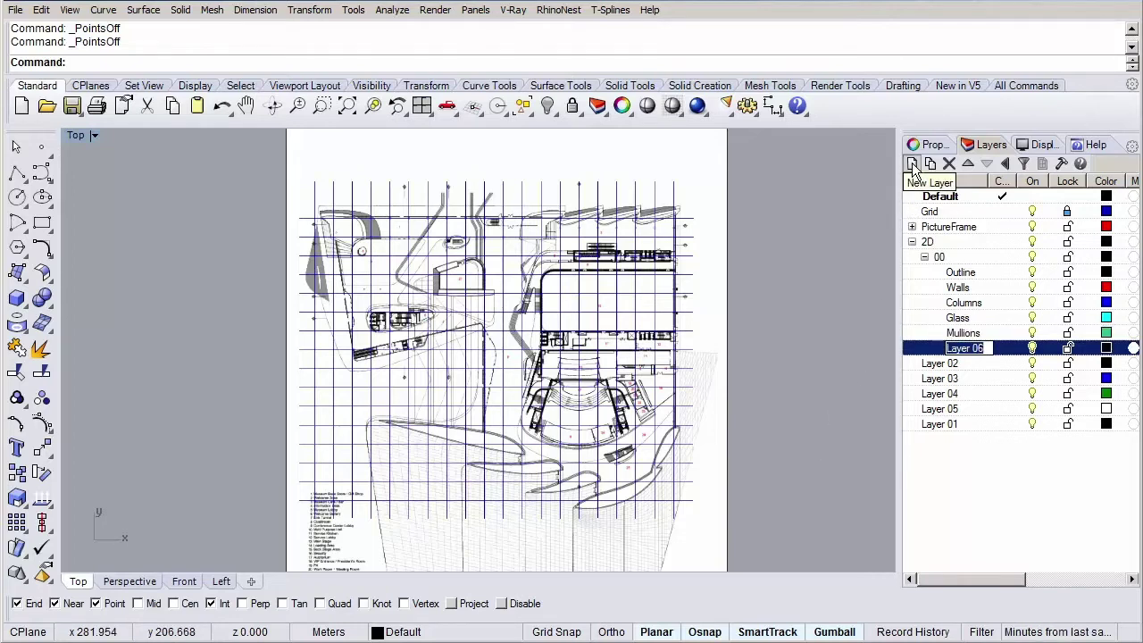
type("Stairs")
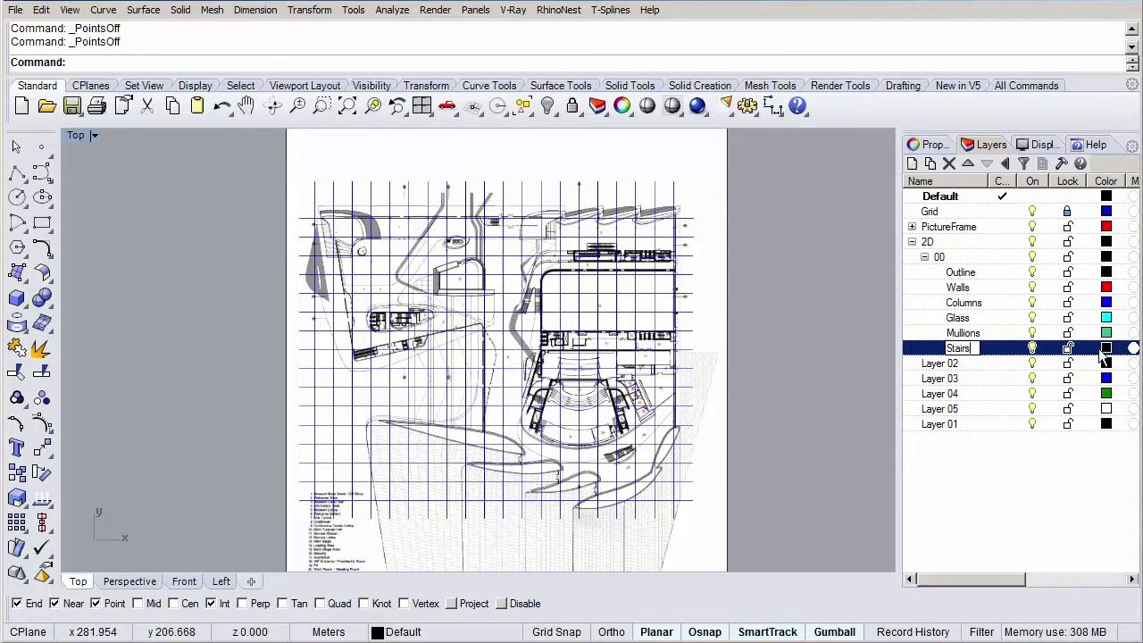
left_click(1108, 354)
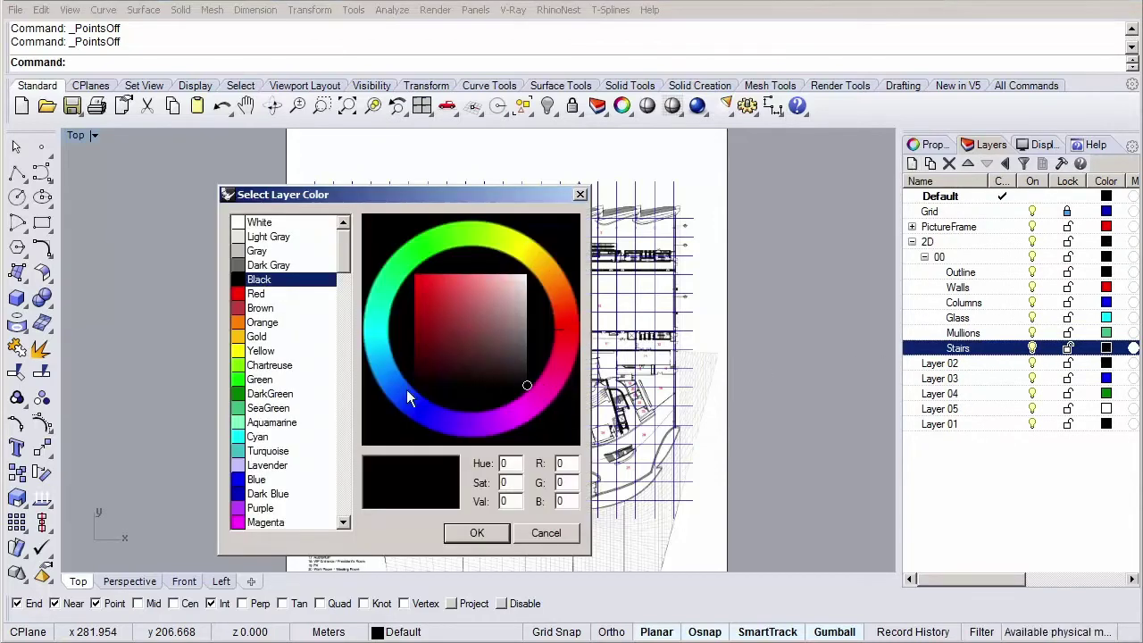
left_click(305, 407)
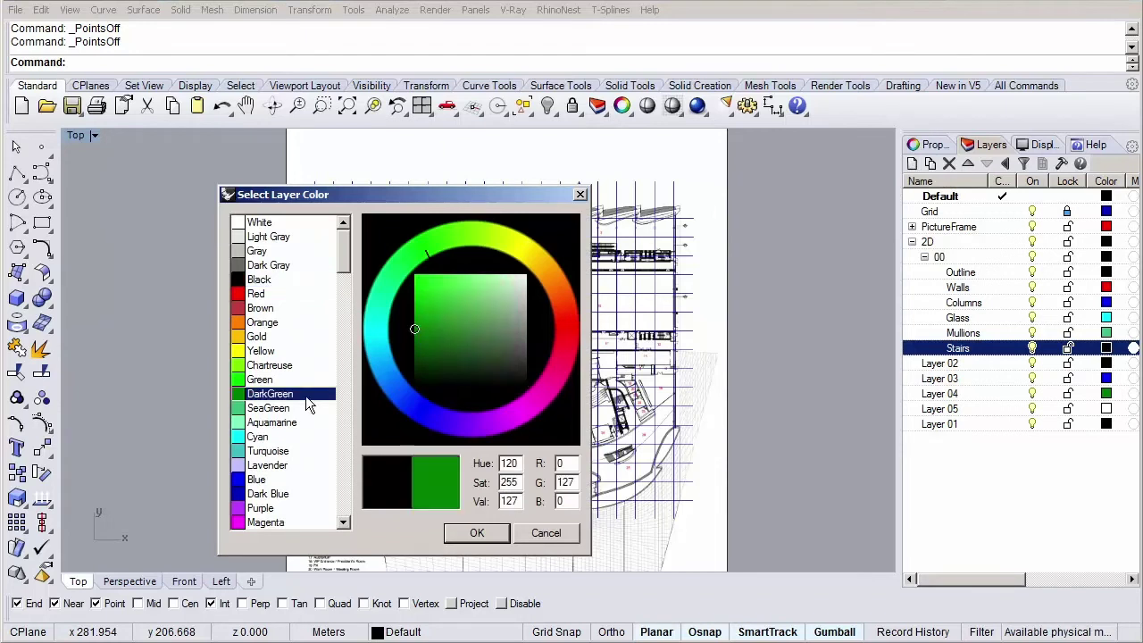
left_click(477, 533)
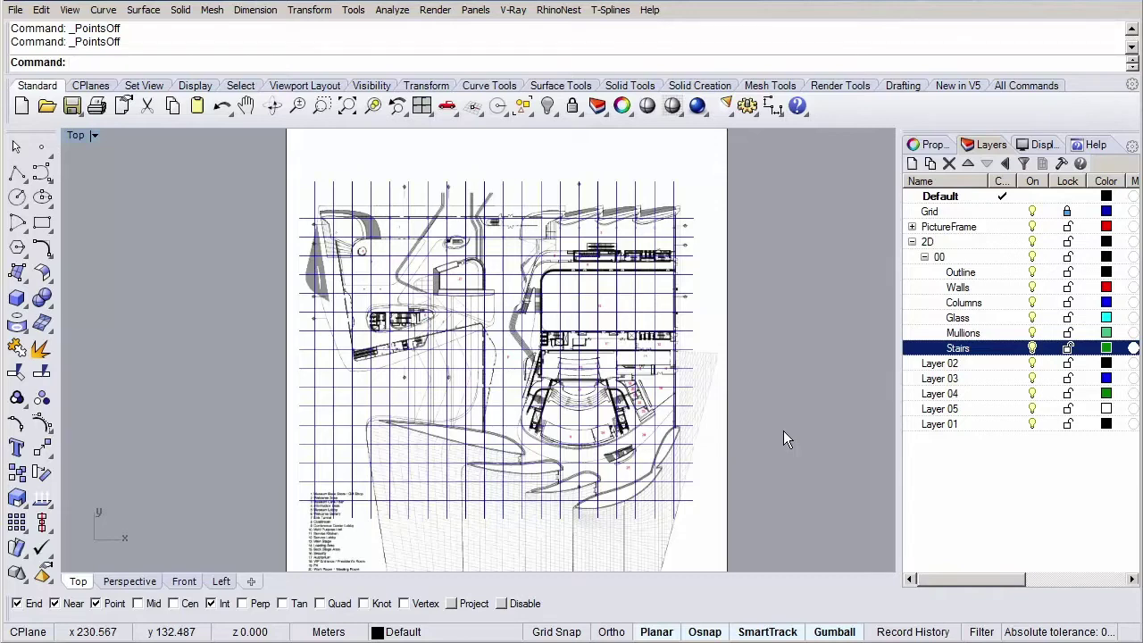
Set Outline as the current layer and recentre the plan in the Top view
left_click(1007, 273)
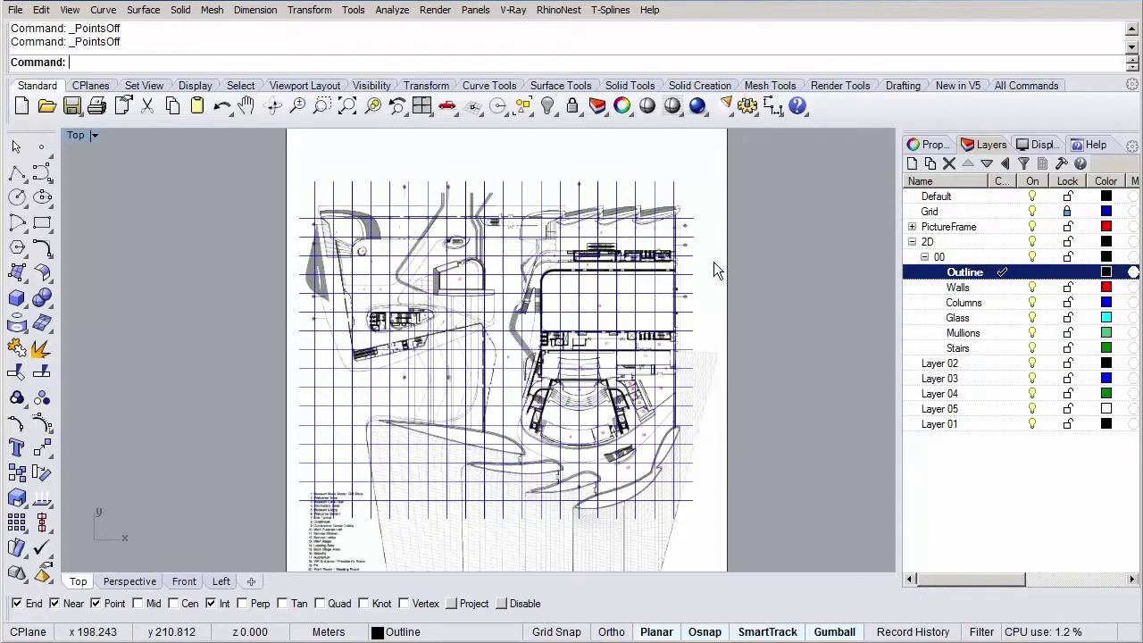
right_click_drag(713, 262, 755, 303)
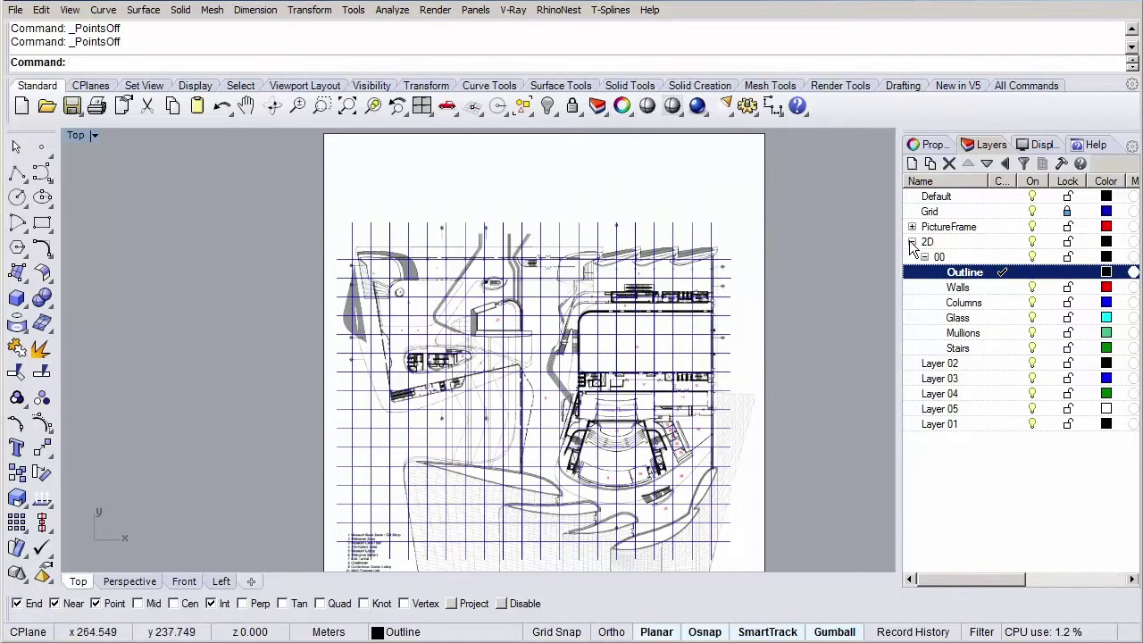
right_click_drag(364, 250, 338, 216)
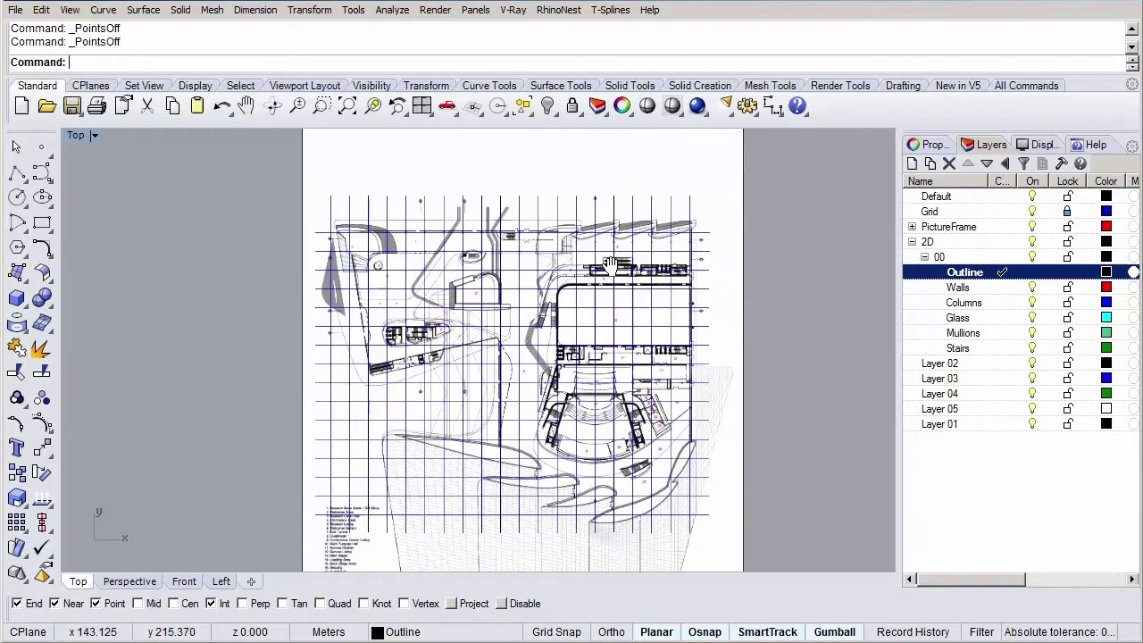
Draw a corner-to-corner rectangle enclosing the whole plan sheet
left_click(42, 224)
scroll(220, 170, "down", 1)
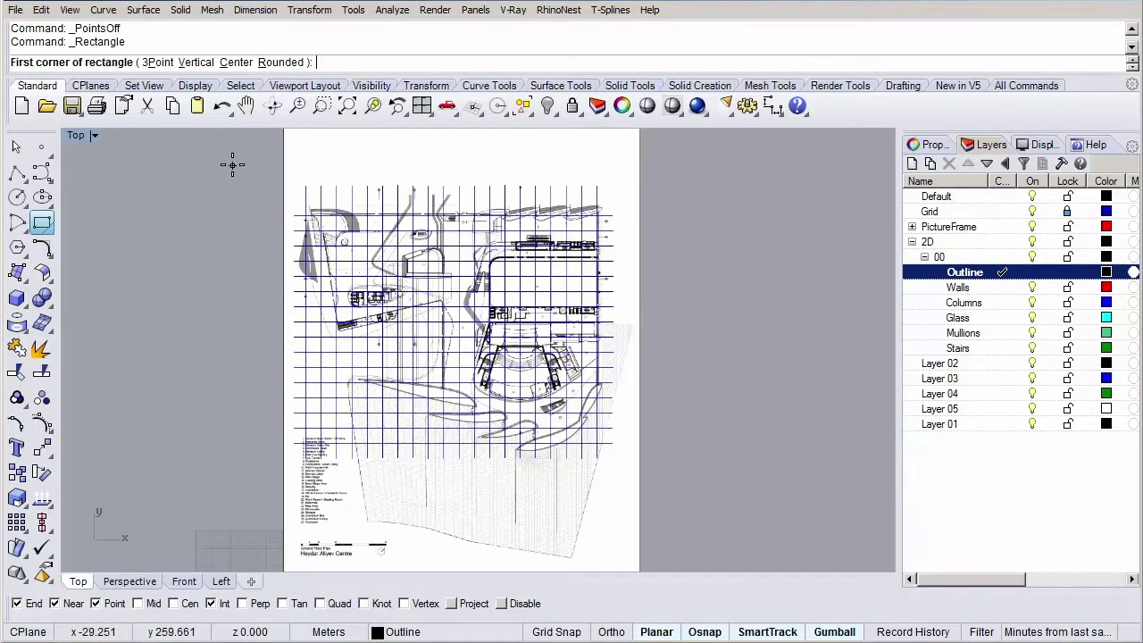
scroll(243, 163, "down", 1)
left_click(231, 164)
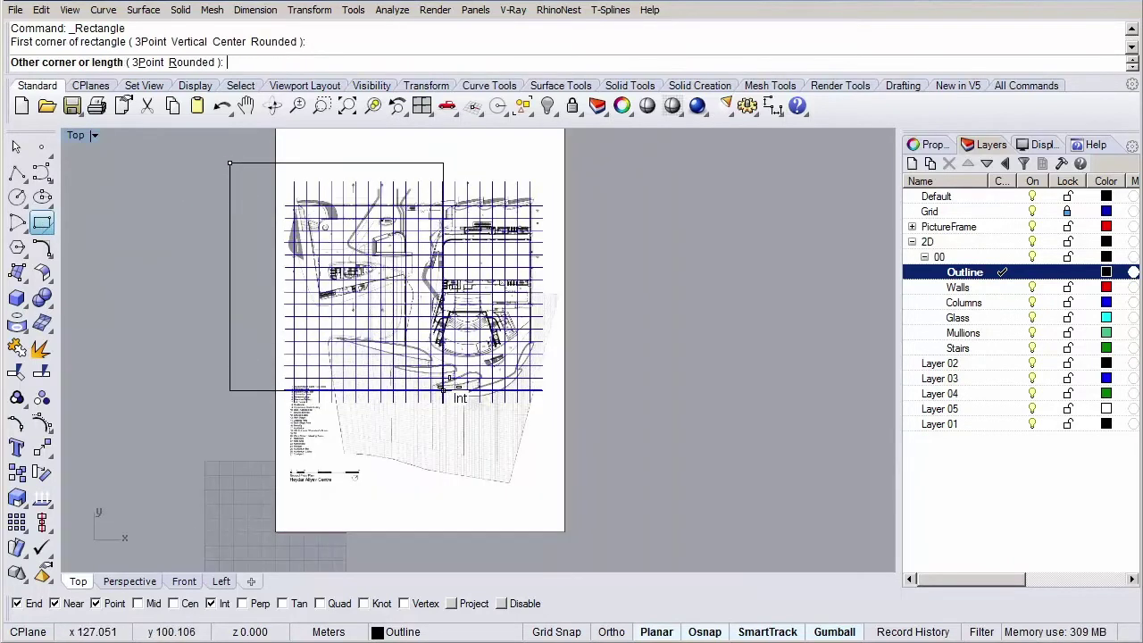
left_click(601, 503)
Zoom in on the plan's upper-left corner
right_click_drag(661, 415, 699, 443)
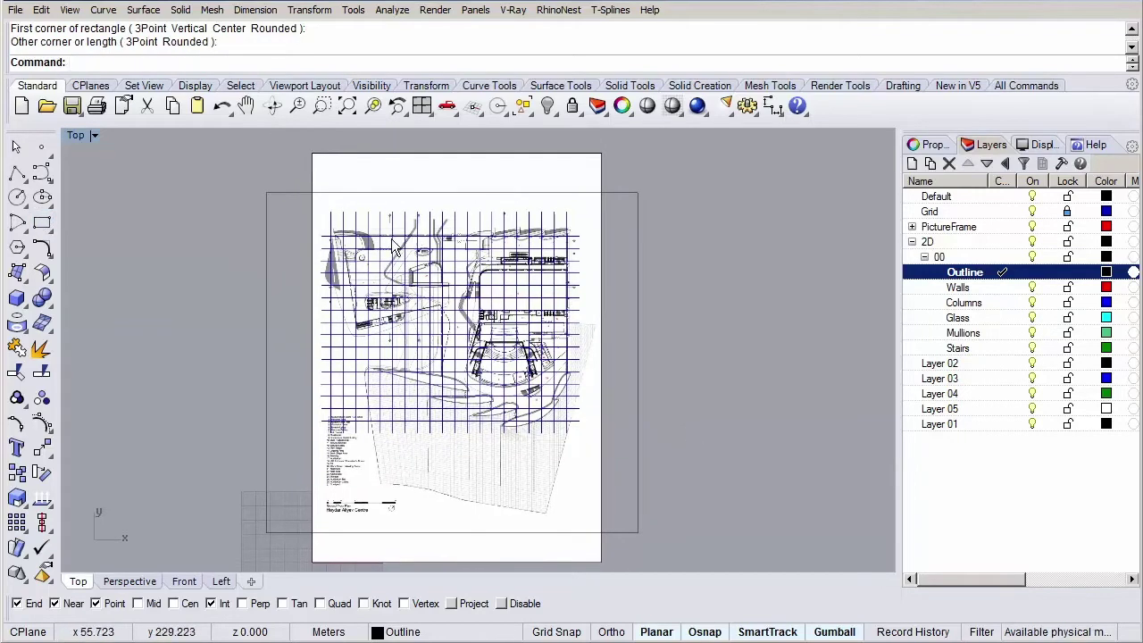
scroll(347, 252, "up", 3)
scroll(346, 252, "up", 2)
scroll(372, 245, "up", 2)
scroll(372, 245, "up", 2)
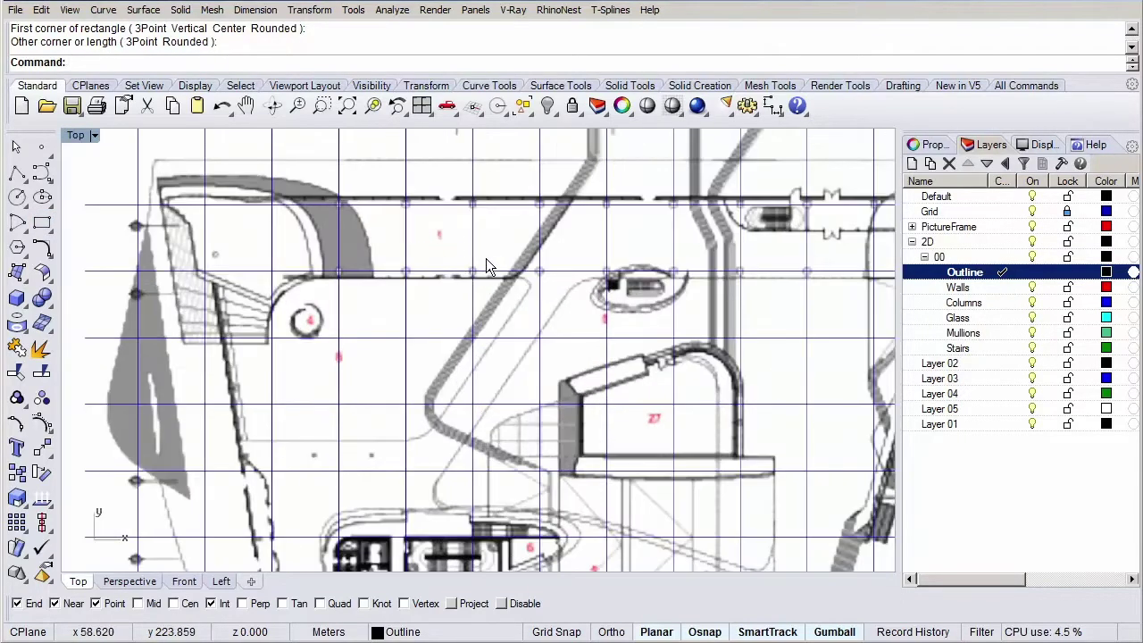
right_click_drag(445, 252, 469, 265)
scroll(249, 220, "up", 1)
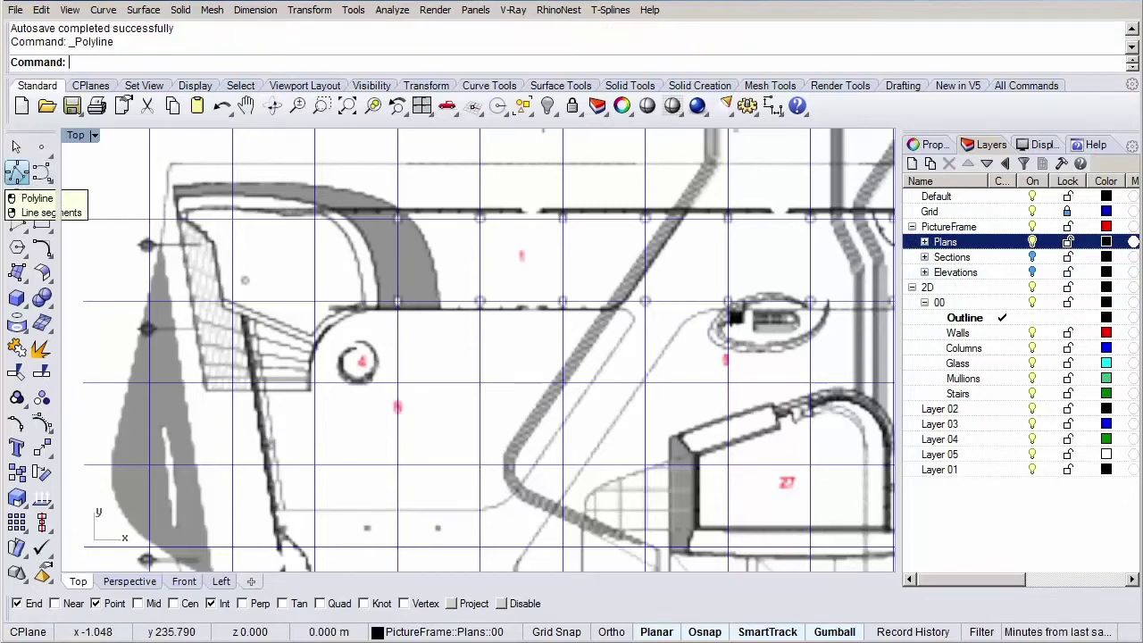
Start the outline polyline at the upper-left corner, snapping to grid intersections along the top edge
left_click(232, 218)
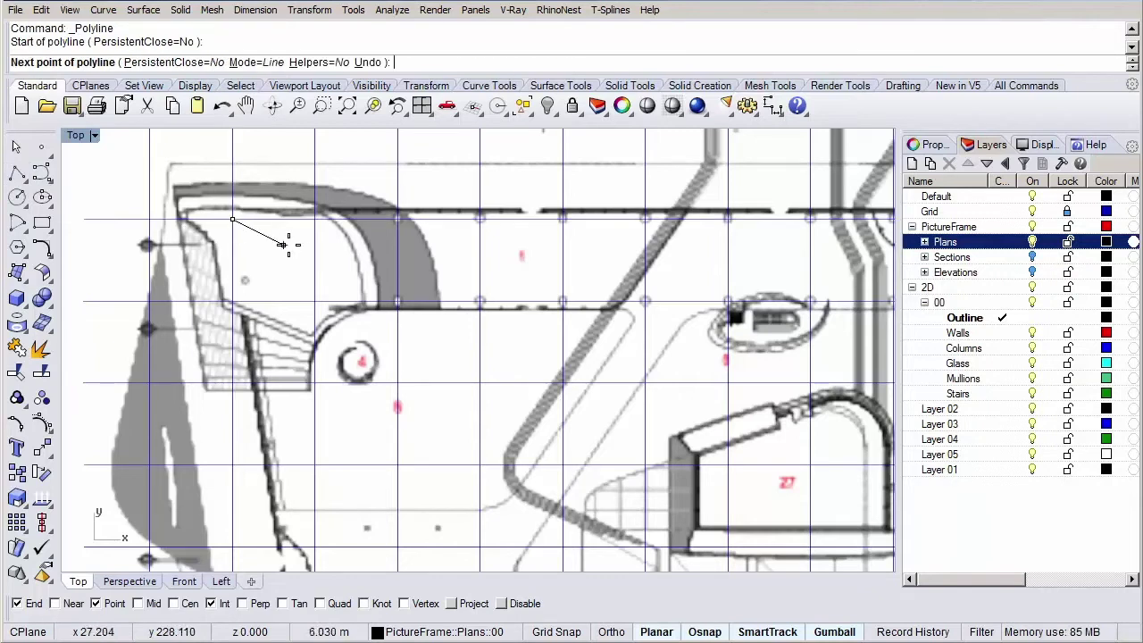
left_click(397, 219)
left_click(397, 302)
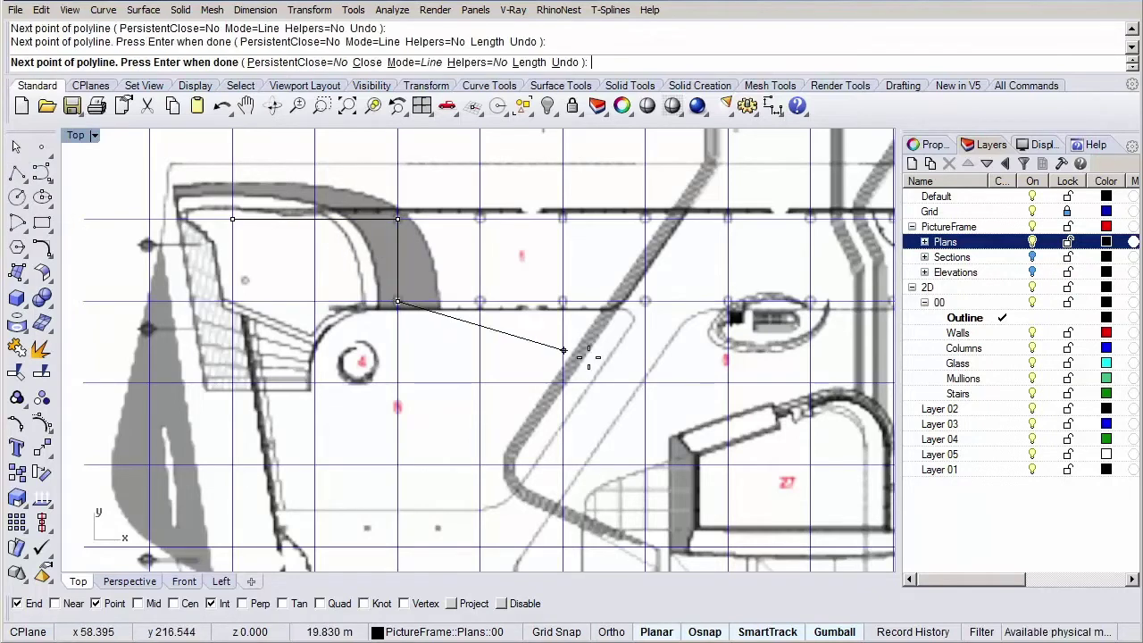
mouse_move(683, 378)
right_mouse_down()
mouse_move(290, 391)
mouse_move(324, 401)
right_mouse_up()
right_click_drag(592, 370, 396, 395)
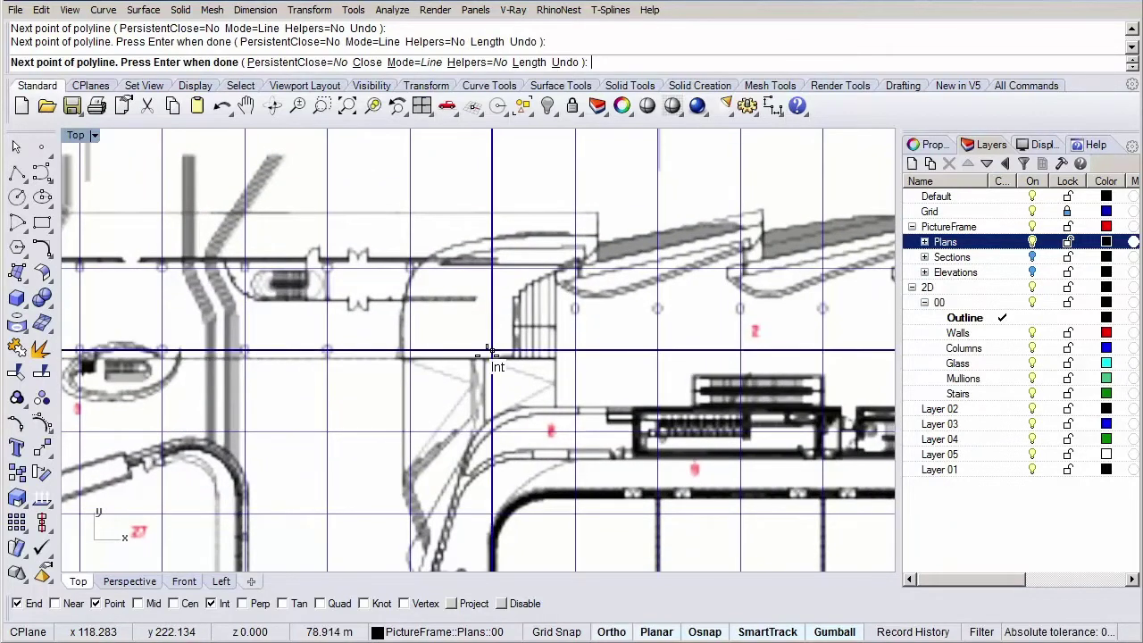
left_click(575, 351)
key("F8")
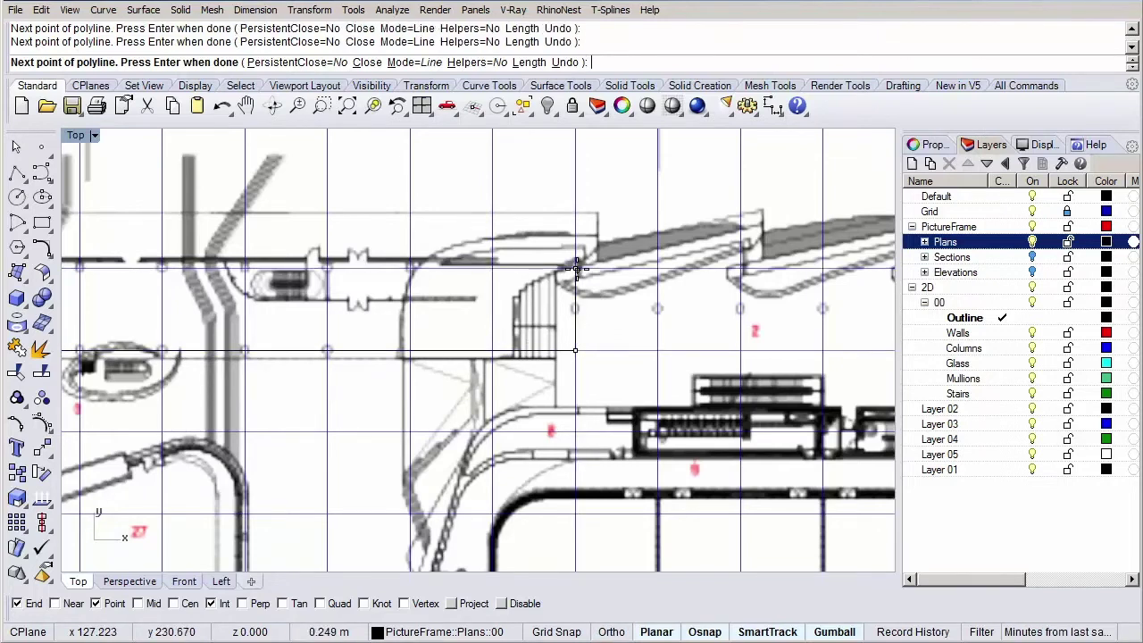
scroll(576, 268, "up", 3)
scroll(581, 282, "up", 1)
key("F8")
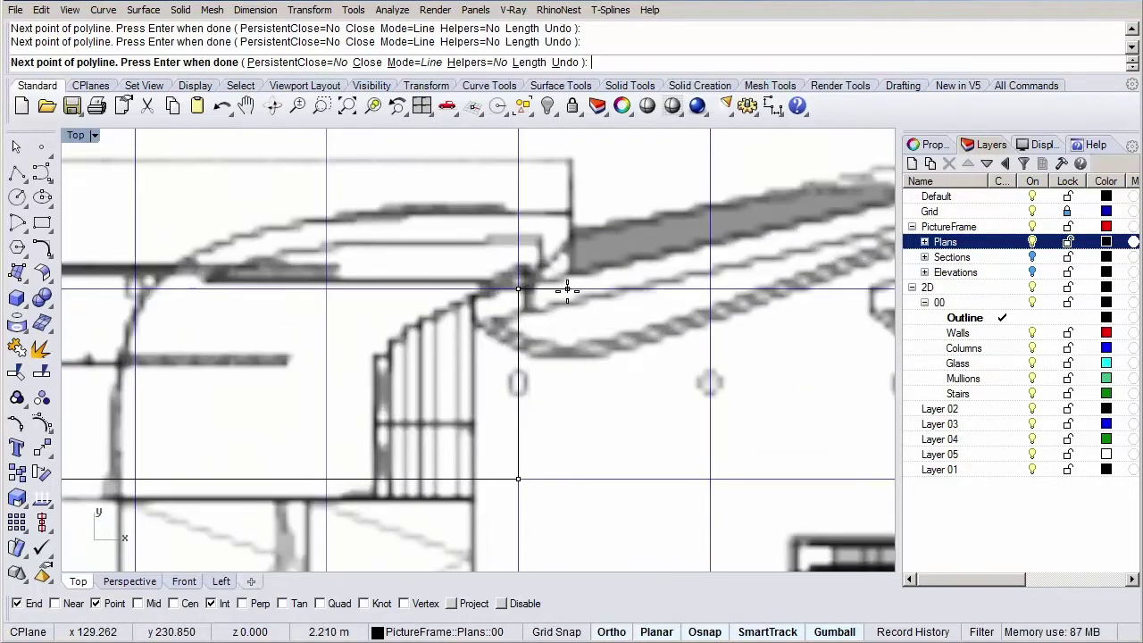
left_click(566, 288)
key("F8")
scroll(625, 331, "down", 2)
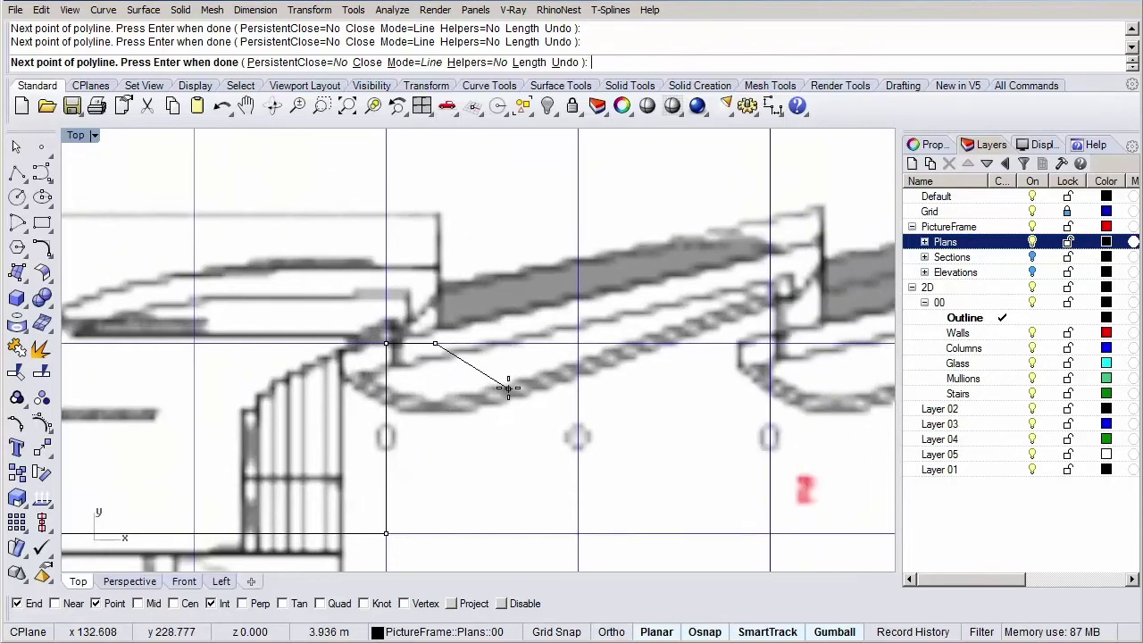
scroll(625, 330, "down", 1)
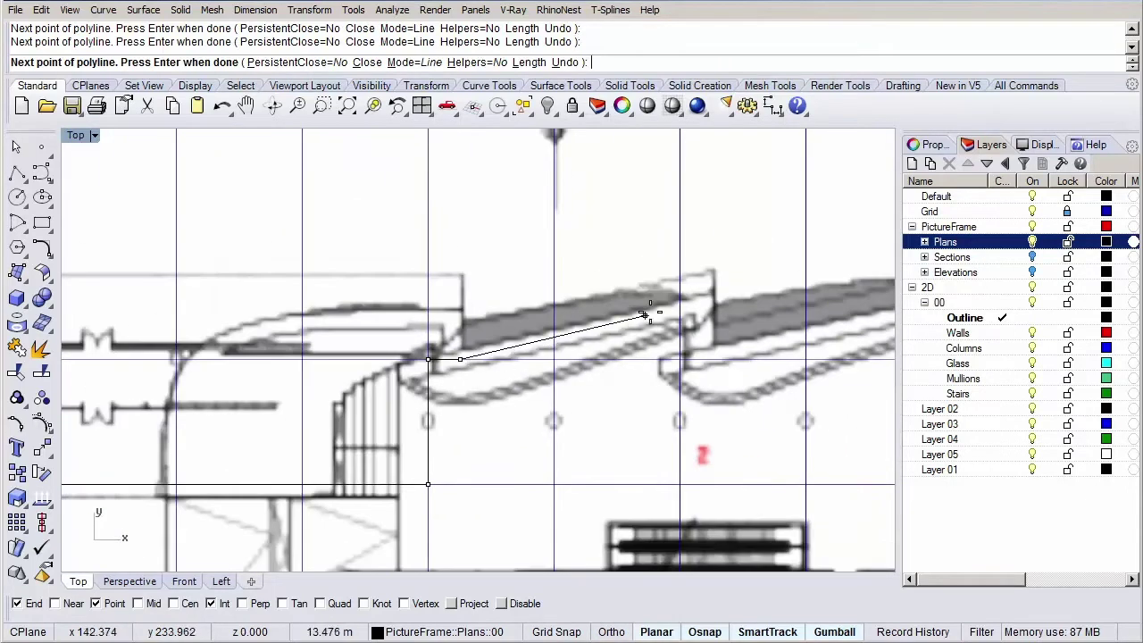
Enable Near osnap and continue the polyline through the sawtooth roof corners
left_click(62, 608)
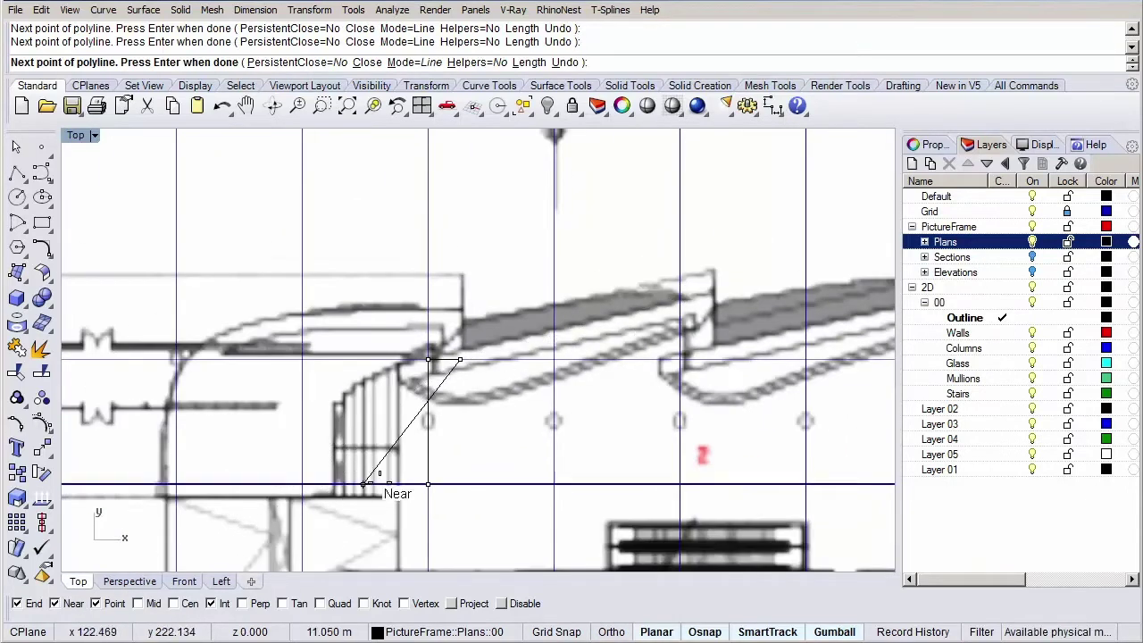
left_click(680, 305)
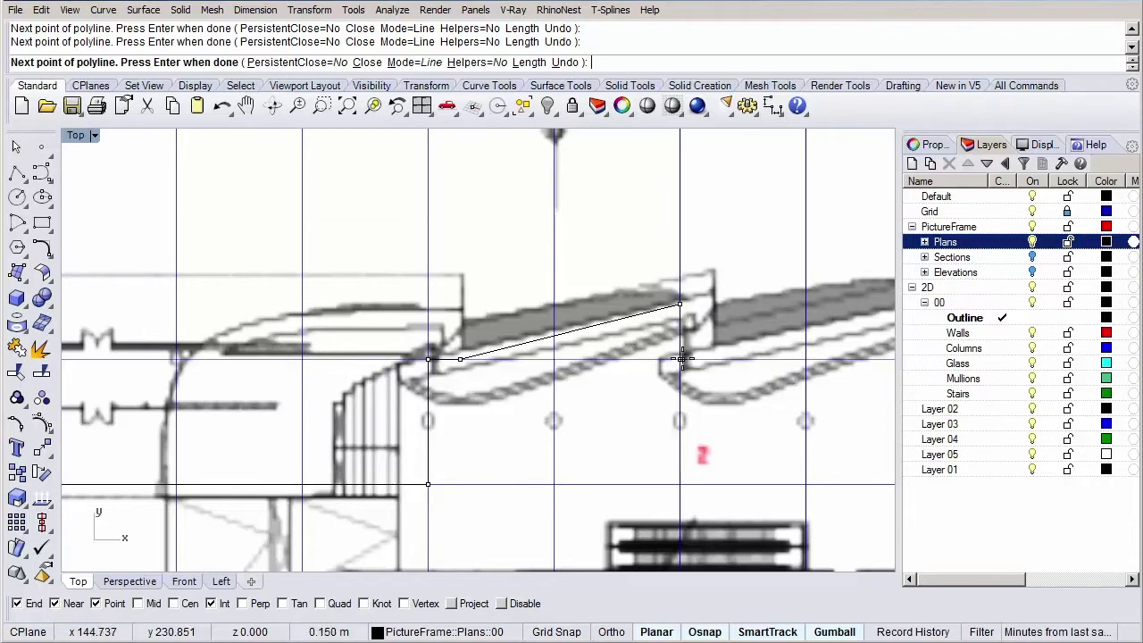
right_click_drag(768, 359, 527, 368)
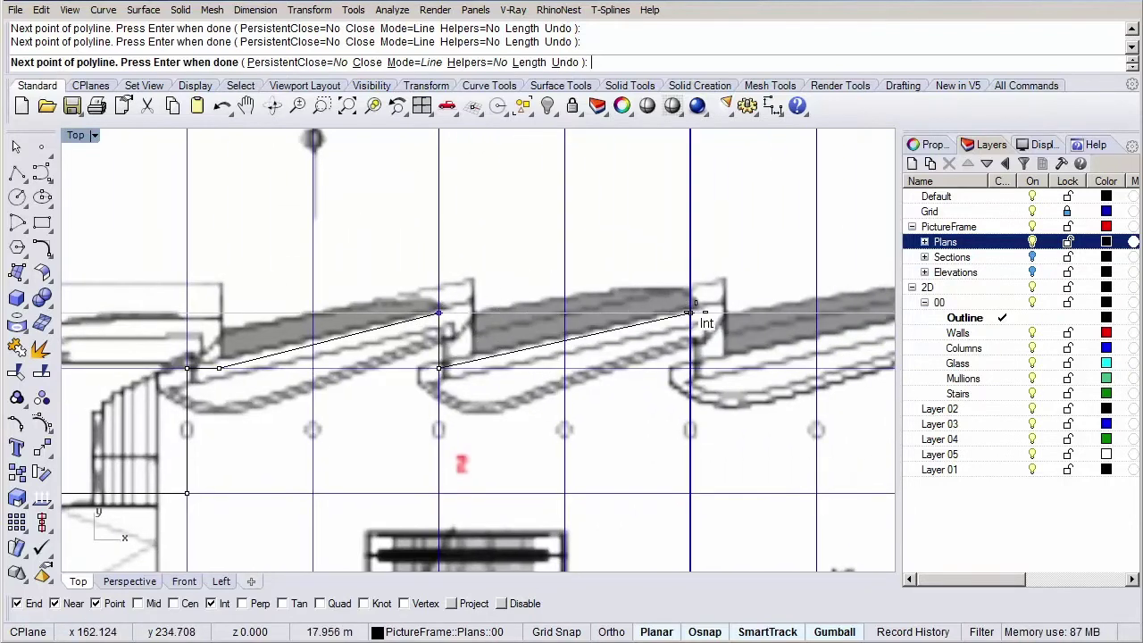
left_click(690, 313)
right_click_drag(770, 366, 480, 366)
left_click(662, 307)
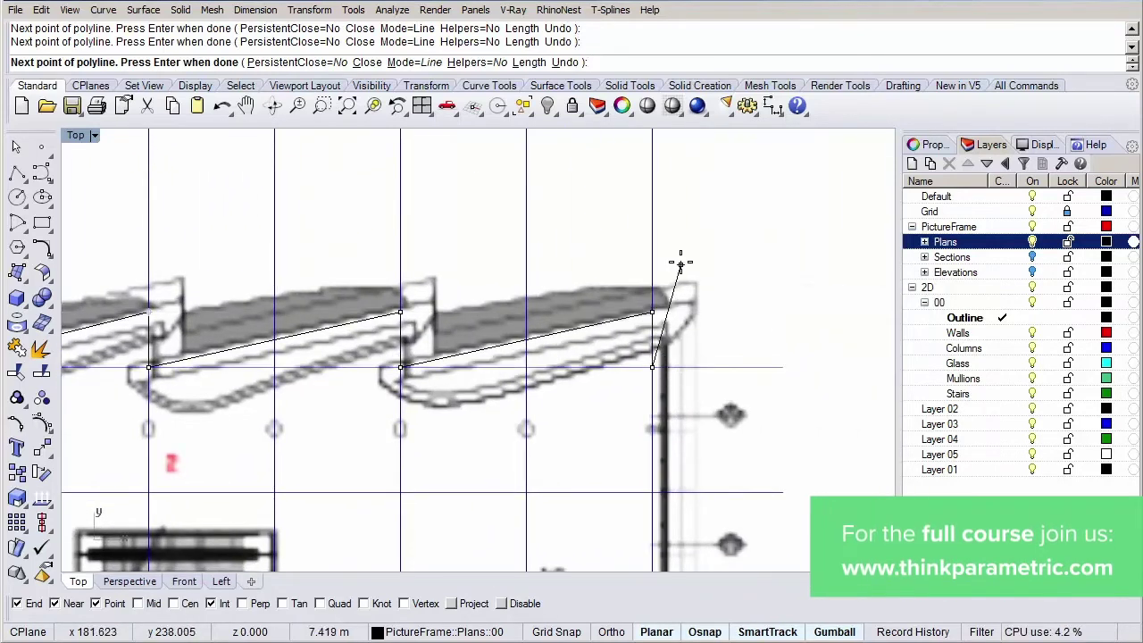
scroll(679, 253, "down", 5)
mouse_move(765, 248)
right_mouse_down()
mouse_move(748, 311)
mouse_move(765, 349)
right_mouse_up()
Extend the outline polyline around the curved lower edge, undoing one misplaced vertex
scroll(723, 368, "up", 5)
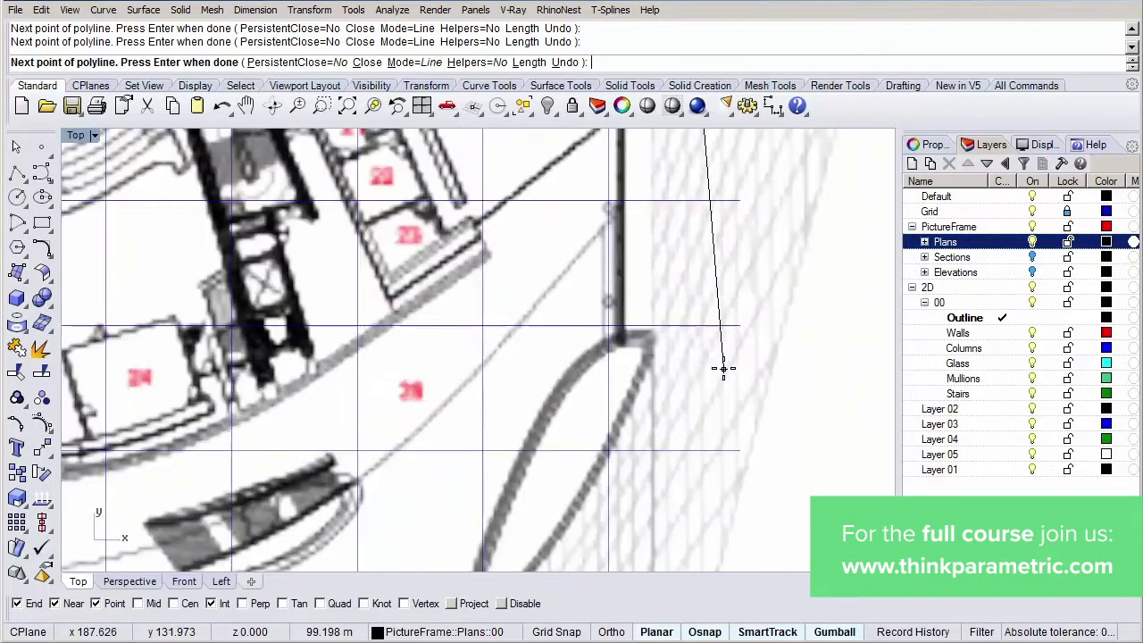
left_click(609, 328)
right_click_drag(582, 473, 671, 248)
scroll(671, 247, "down", 1)
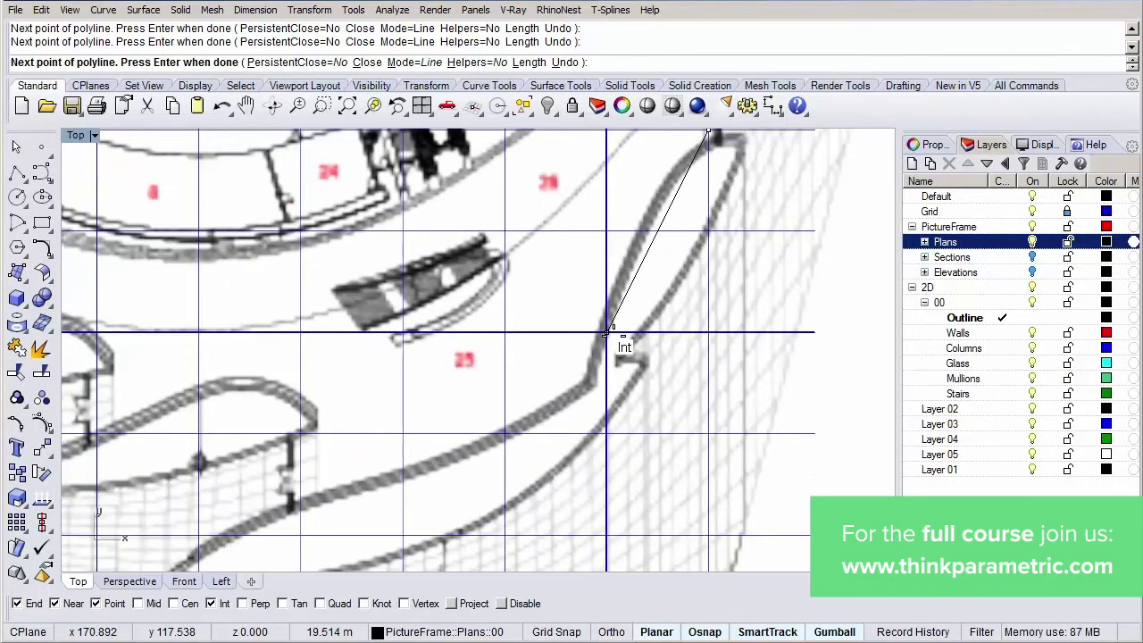
left_click(607, 333)
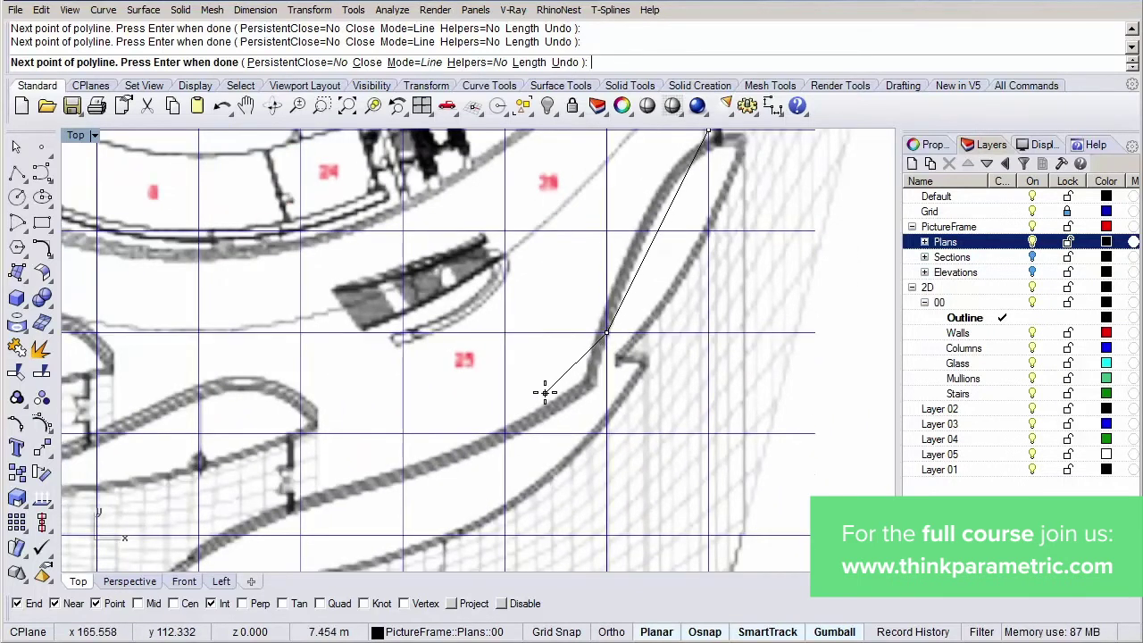
key("ctrl+z")
right_click_drag(545, 390, 594, 331)
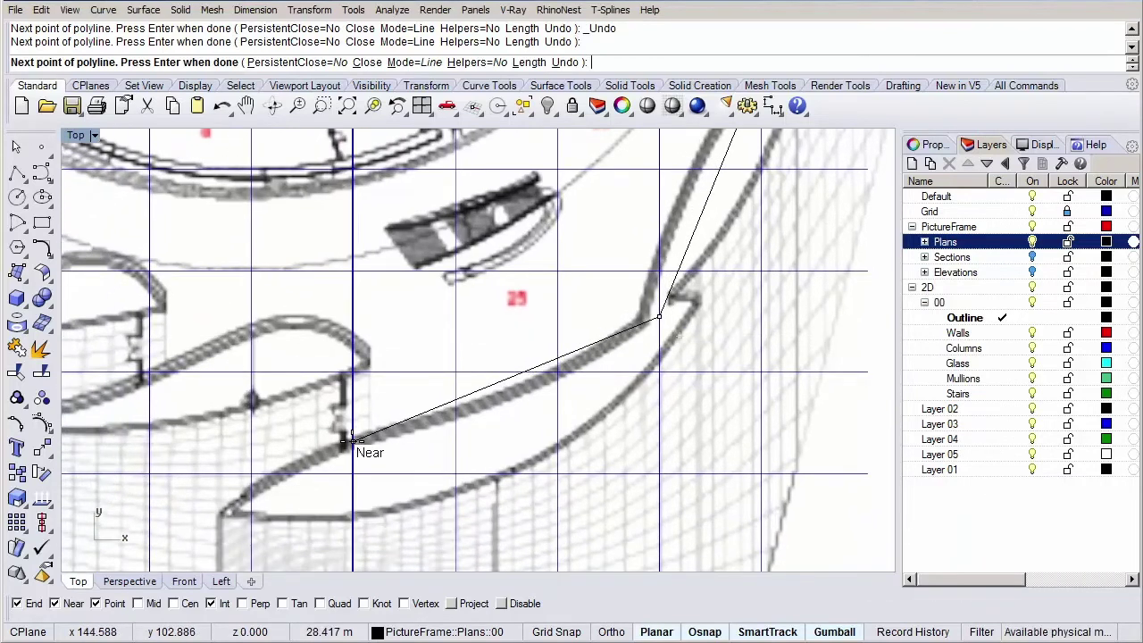
left_click(353, 442)
left_click(353, 372)
Continue the polyline through the remaining wall corners to its final vertex
right_click_drag(314, 360, 529, 397)
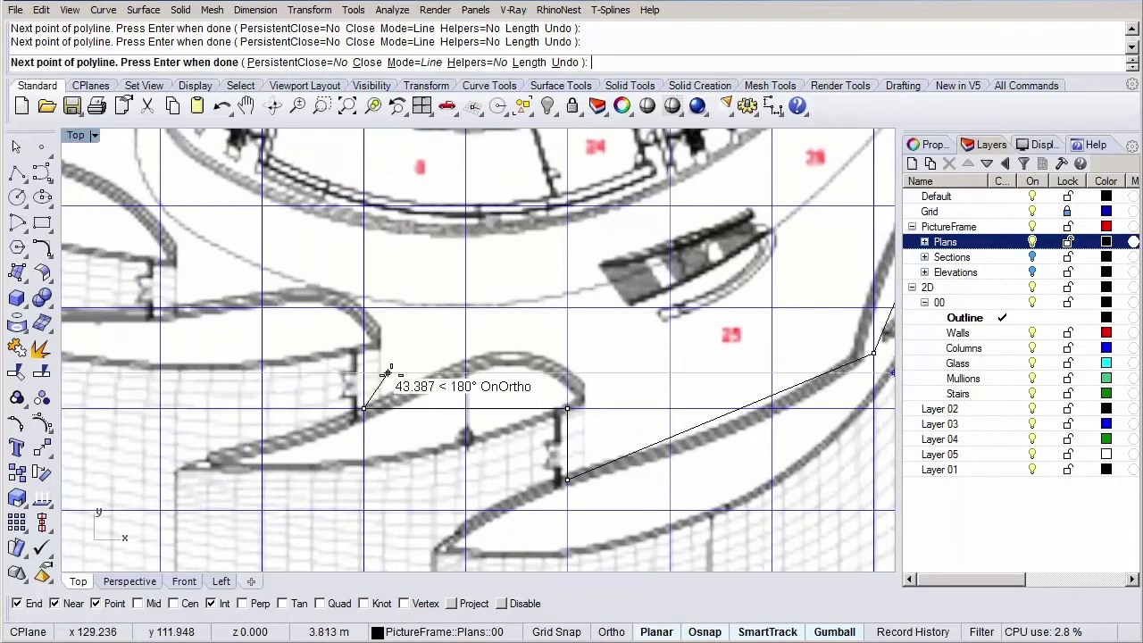
right_click_drag(396, 377, 513, 425)
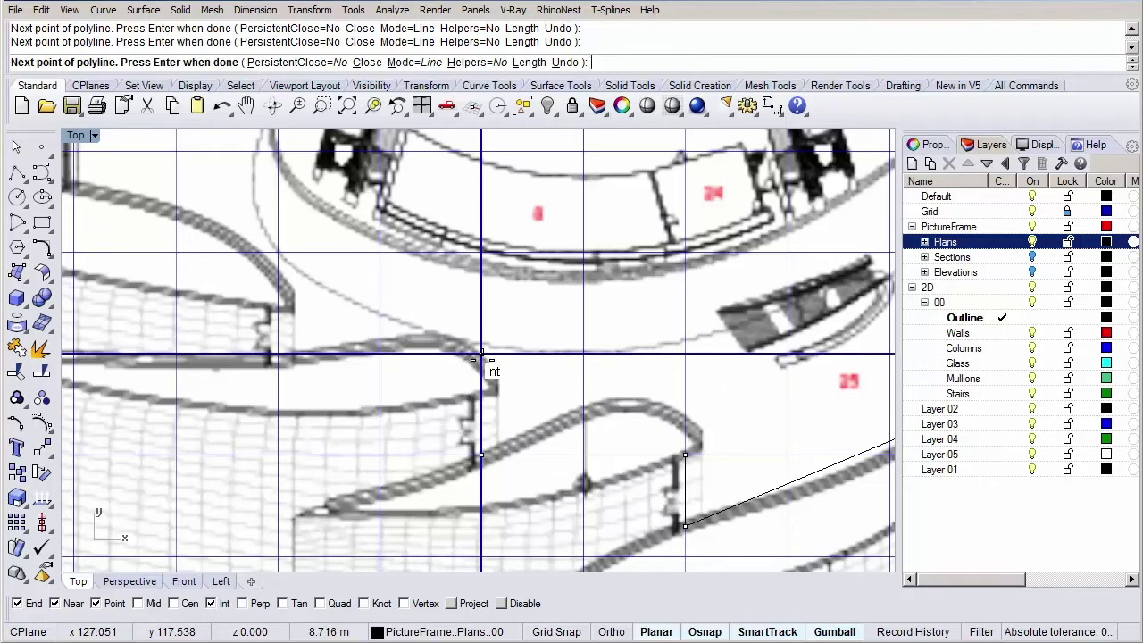
left_click(482, 355)
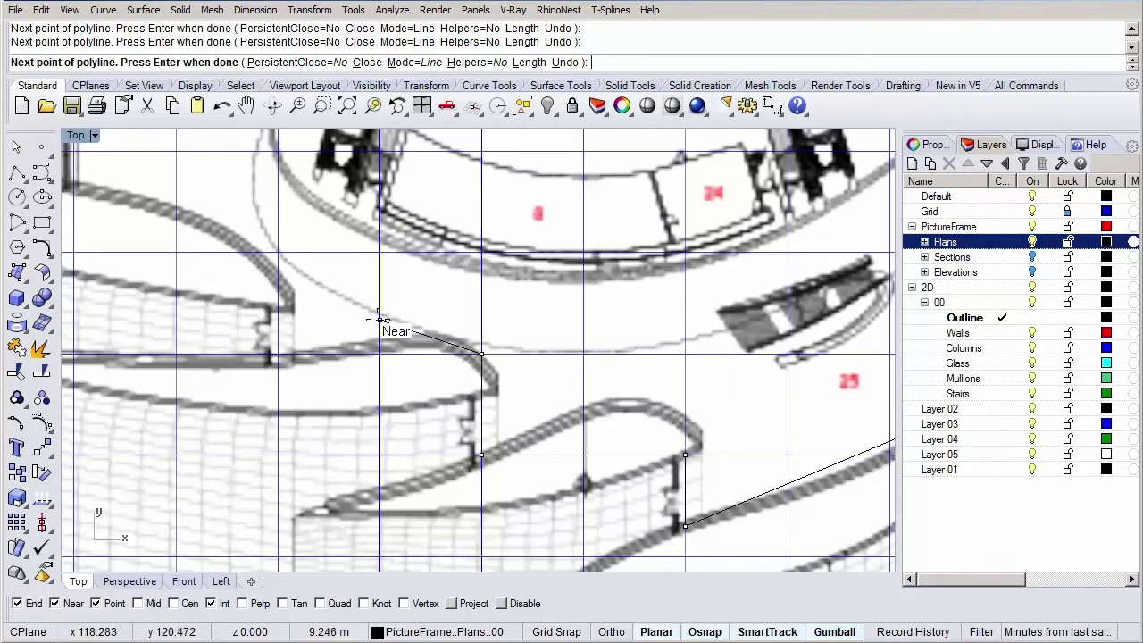
left_click(278, 355)
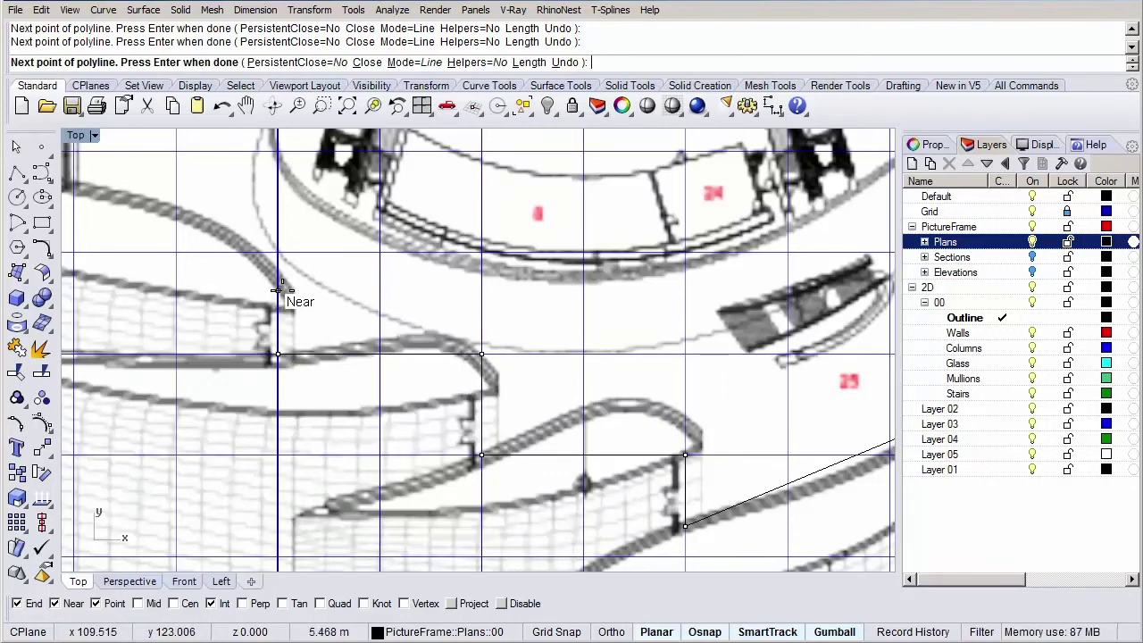
left_click(280, 278)
right_click_drag(74, 186, 410, 393)
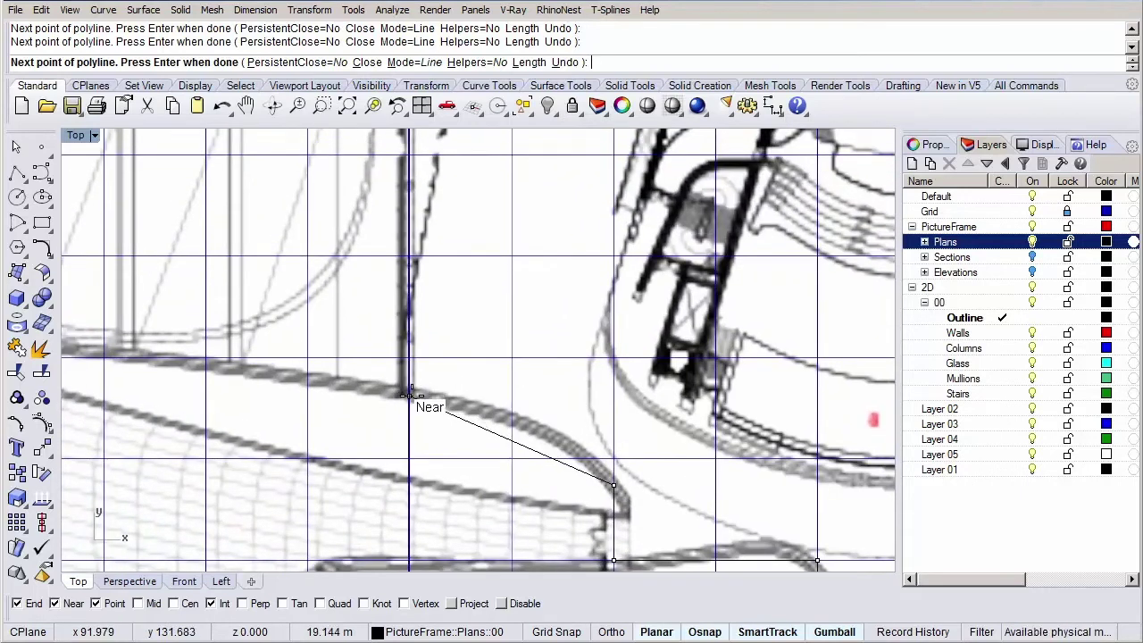
left_click(410, 393)
right_click_drag(473, 377, 509, 288)
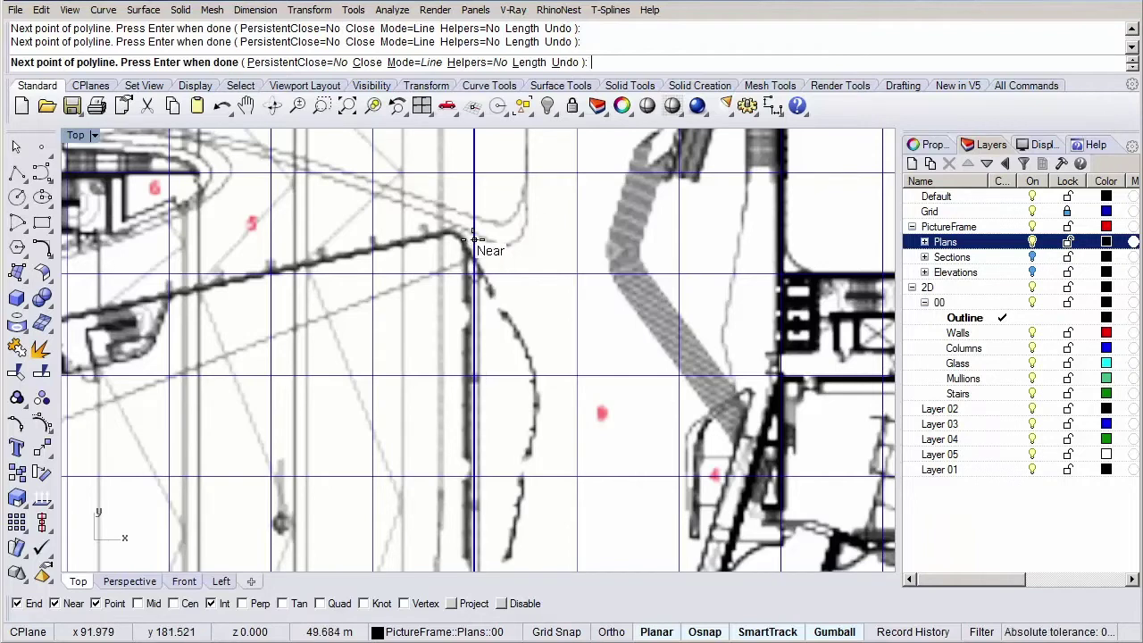
left_click(475, 274)
Finish the outline polyline and draw a line along the sloped wall to its corner
key("Return")
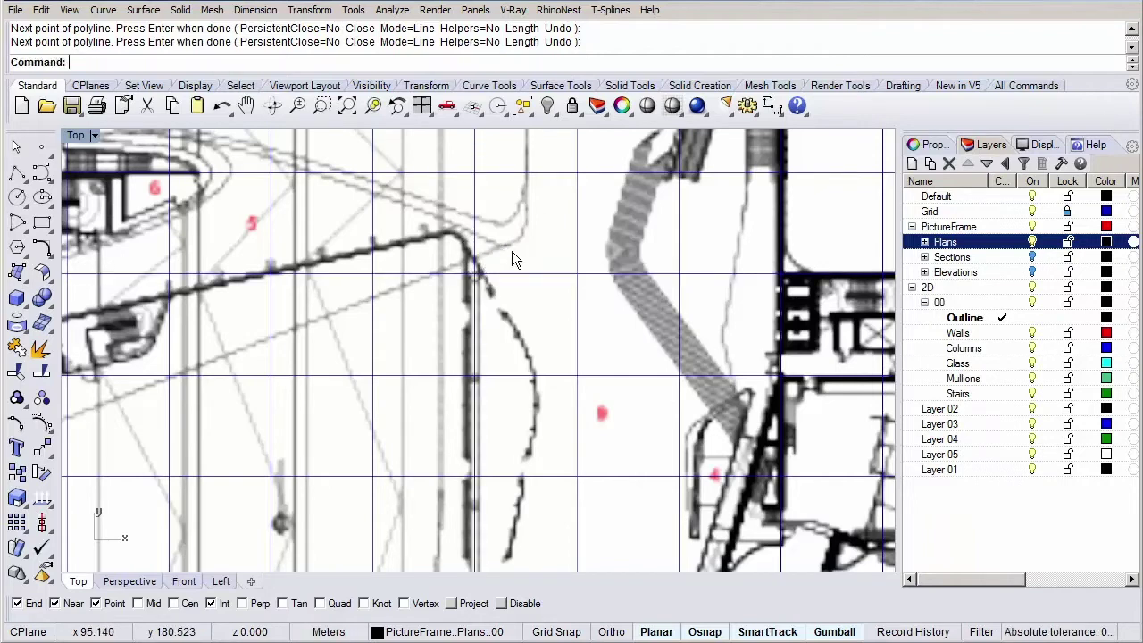
right_click_drag(446, 258, 664, 261)
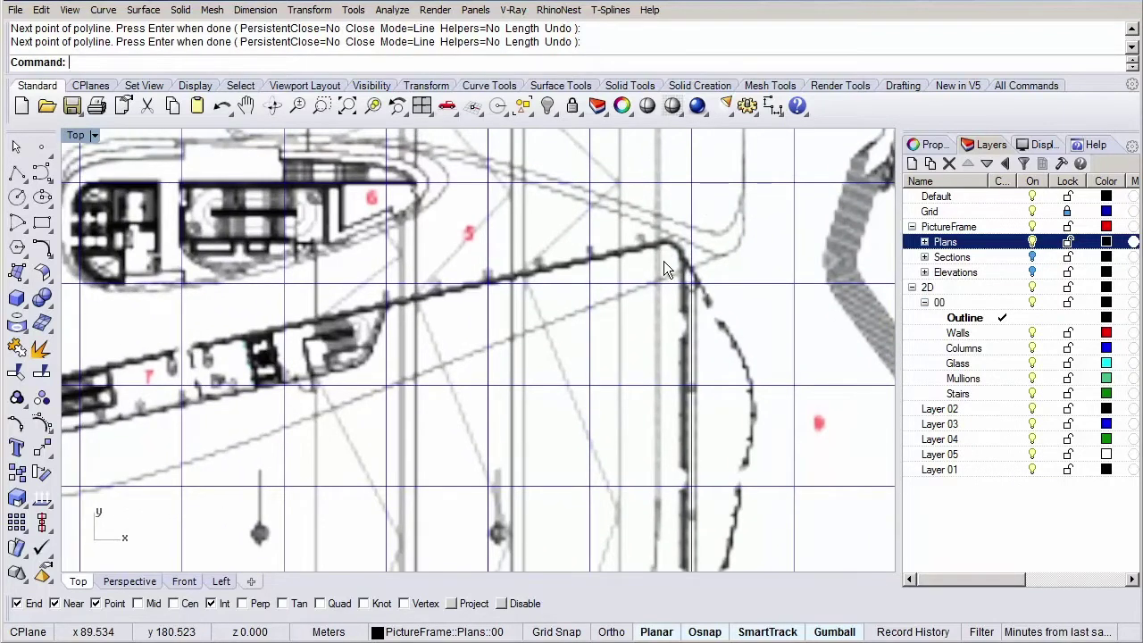
key("Return")
left_click(630, 250)
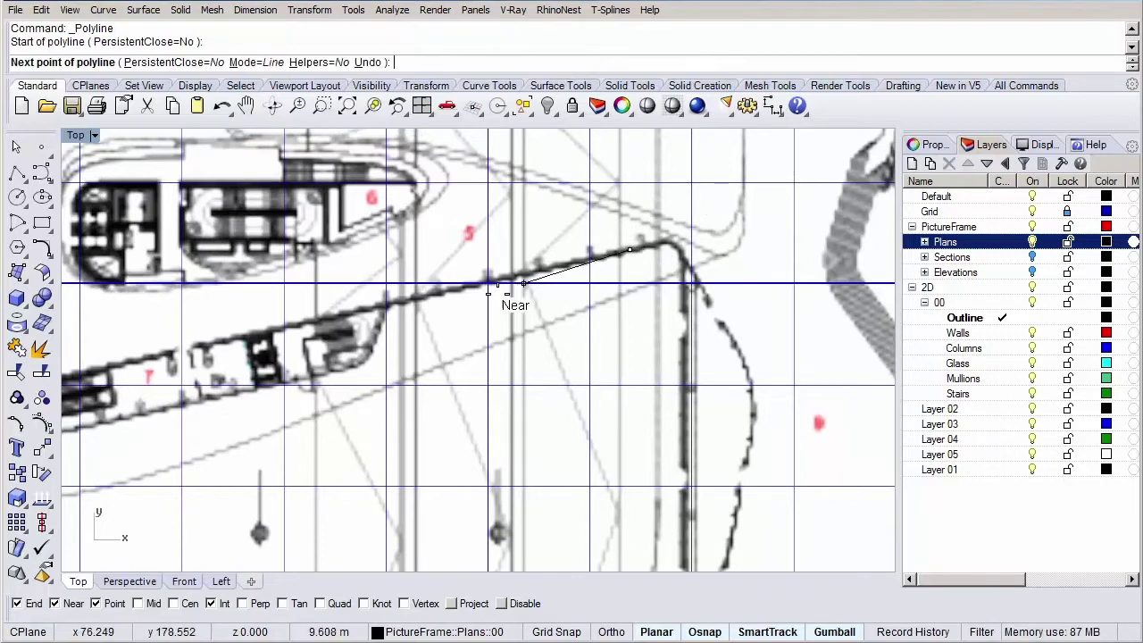
right_click_drag(284, 351, 561, 317)
scroll(307, 327, "up", 2)
scroll(280, 370, "up", 2)
left_click(254, 398)
key("ctrl+z")
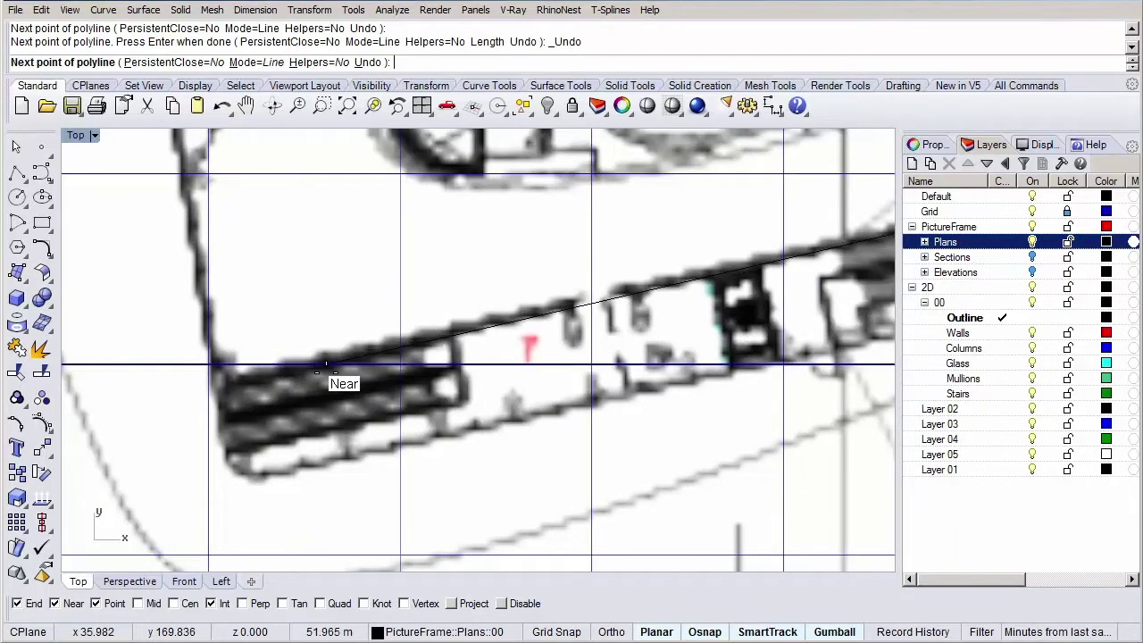
left_click(328, 365)
key("Return")
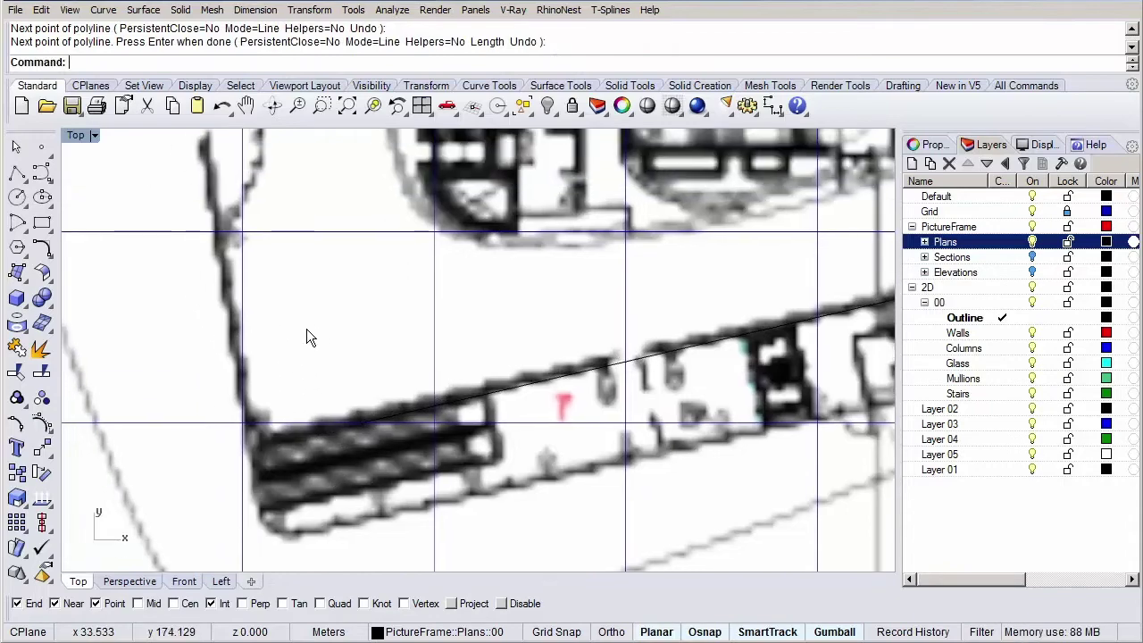
scroll(320, 332, "down", 1)
scroll(324, 372, "down", 2)
scroll(324, 375, "down", 3)
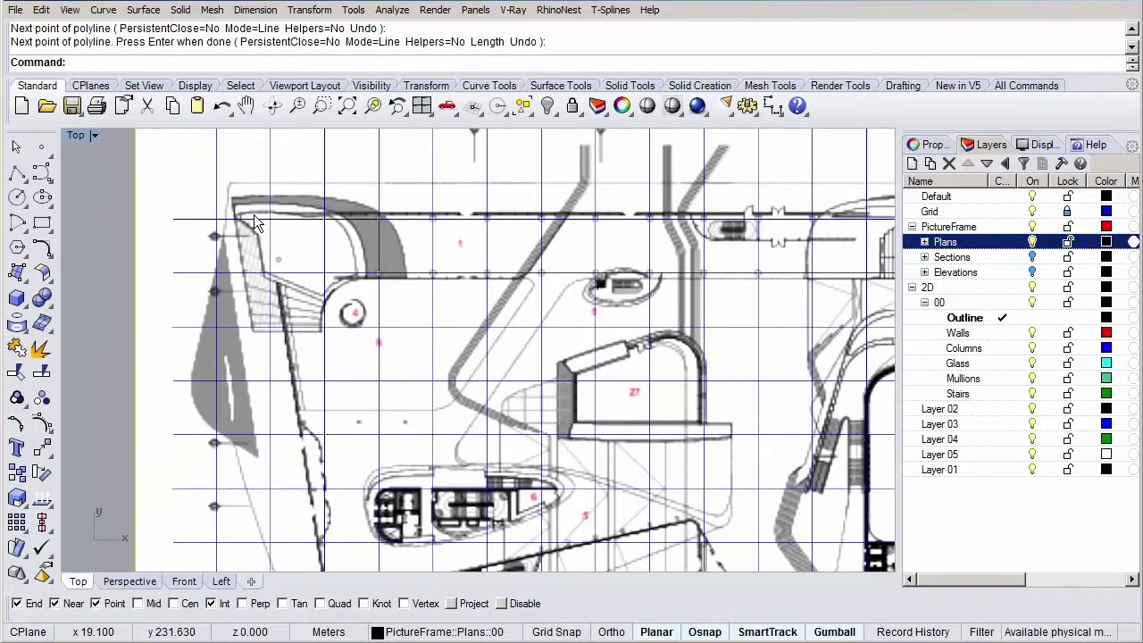
scroll(255, 219, "up", 2)
Draw the left wall line from the top-left corner down to the sloped wall
right_click(253, 216)
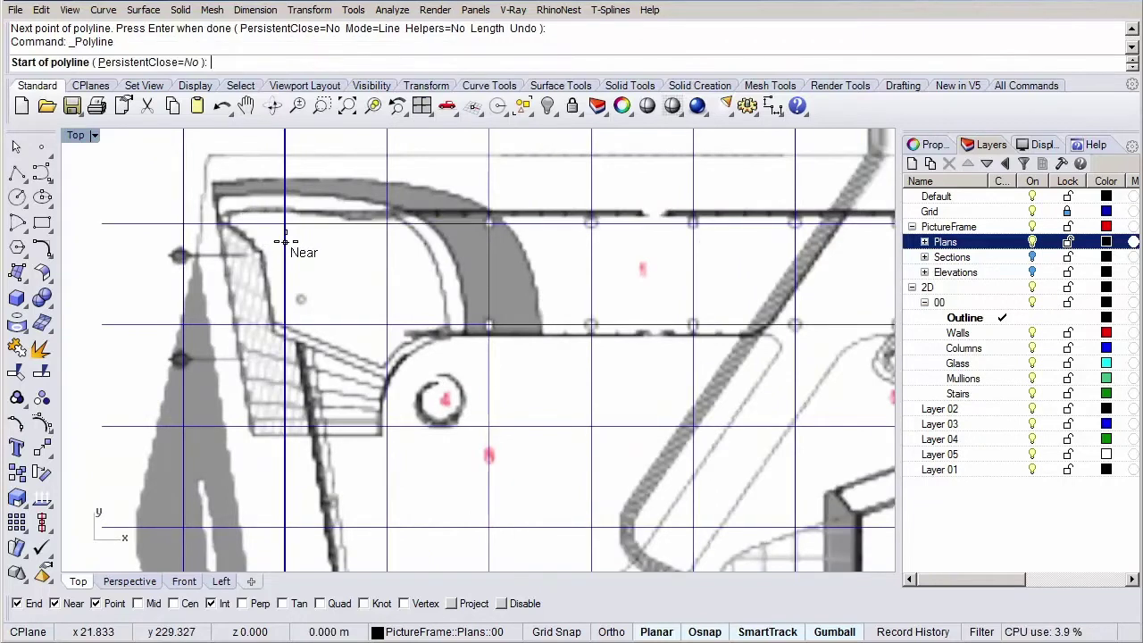
left_click(288, 221)
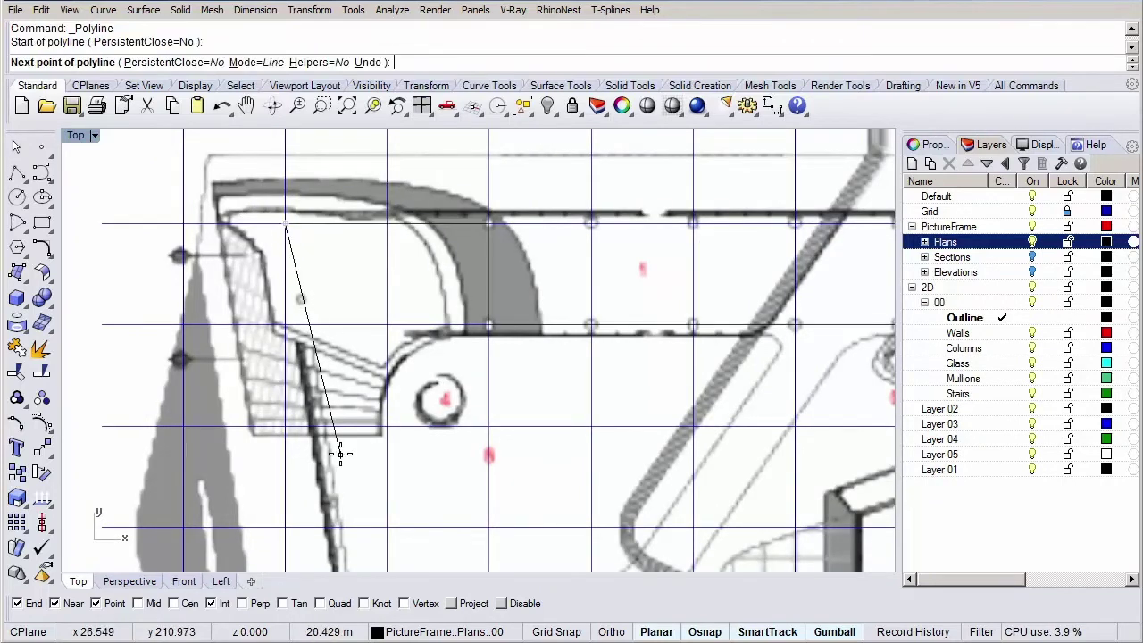
right_click_drag(334, 452, 336, 349)
scroll(331, 375, "up", 3)
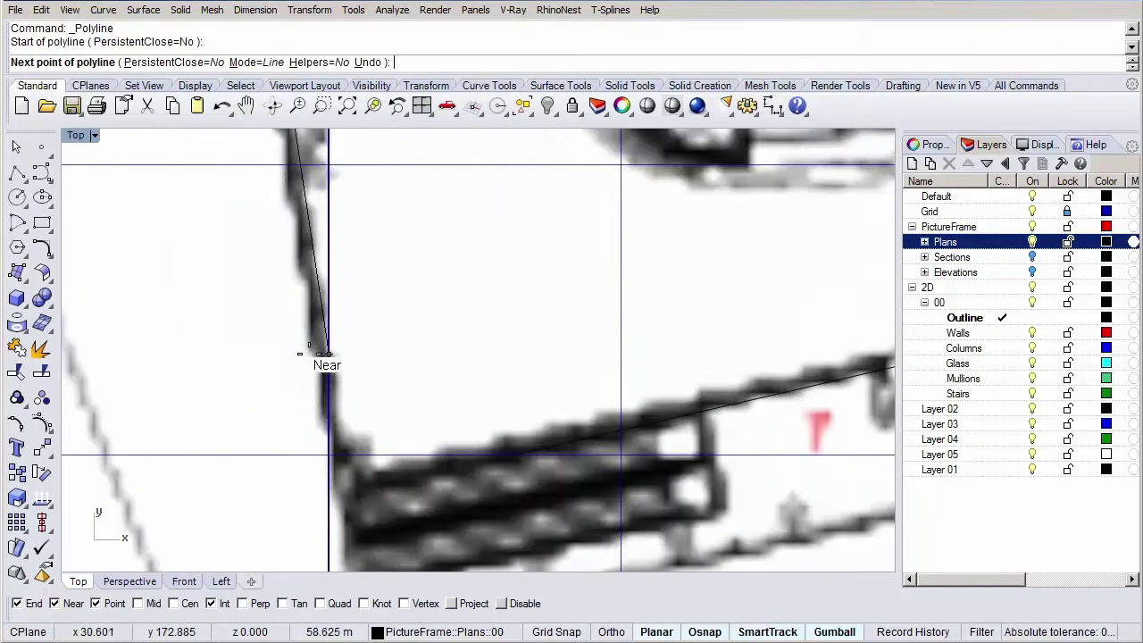
left_click(331, 454)
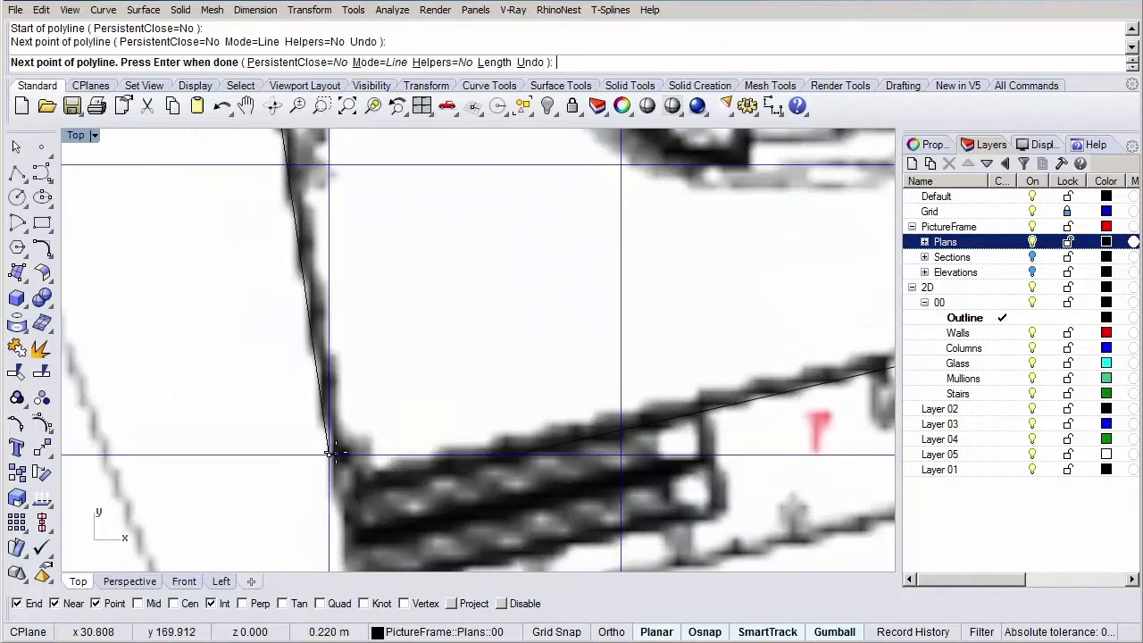
right_click(390, 408)
right_click_drag(390, 405, 374, 399)
type("Cha")
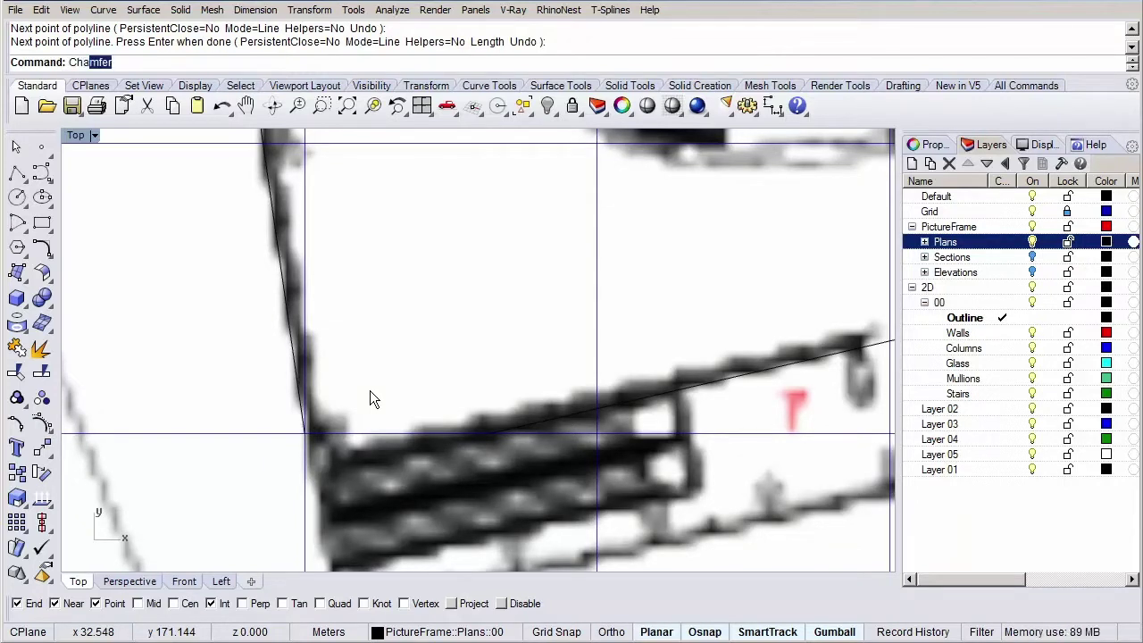
Zero-distance chamfer the left wall and sloped wall lines to close the left corner
key("Return")
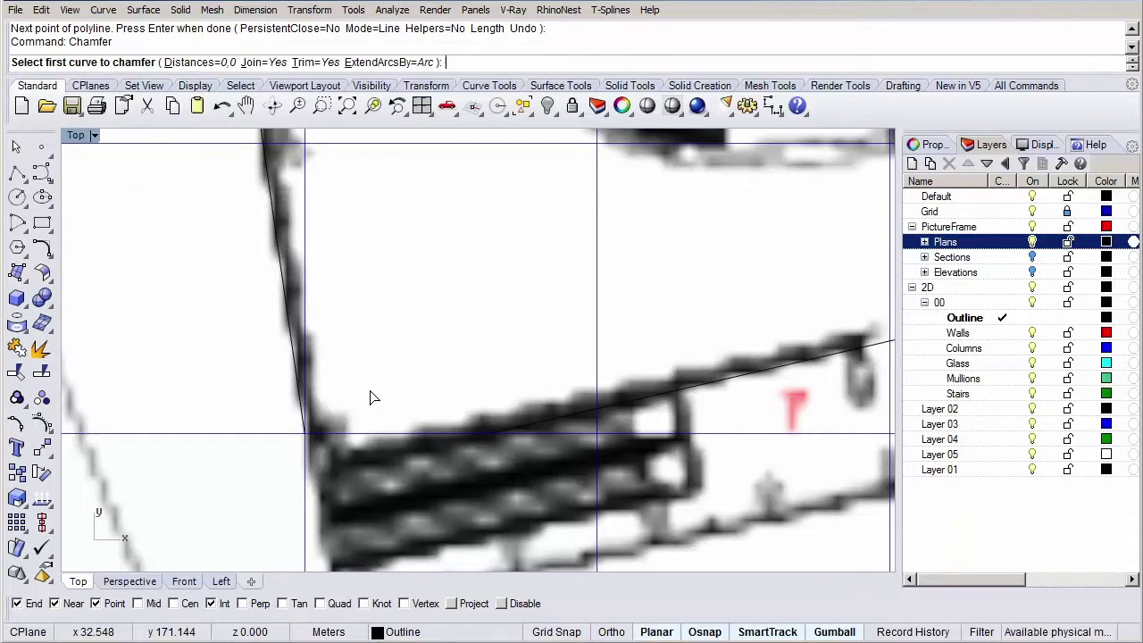
right_click_drag(374, 397, 266, 313)
left_click(254, 305)
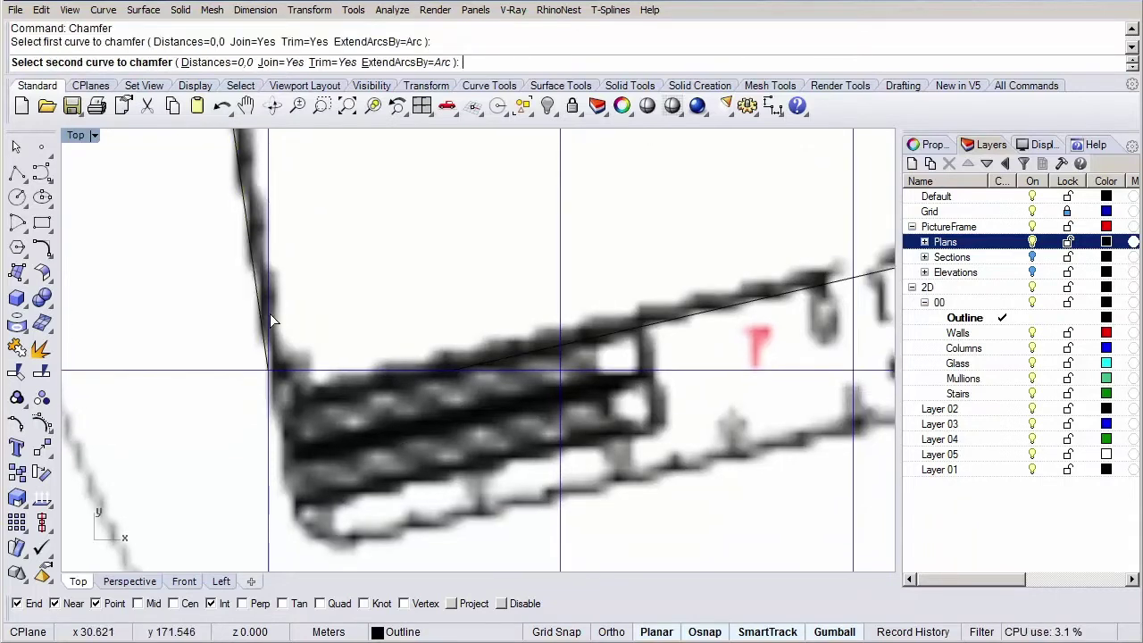
left_click(473, 363)
scroll(541, 415, "down", 2)
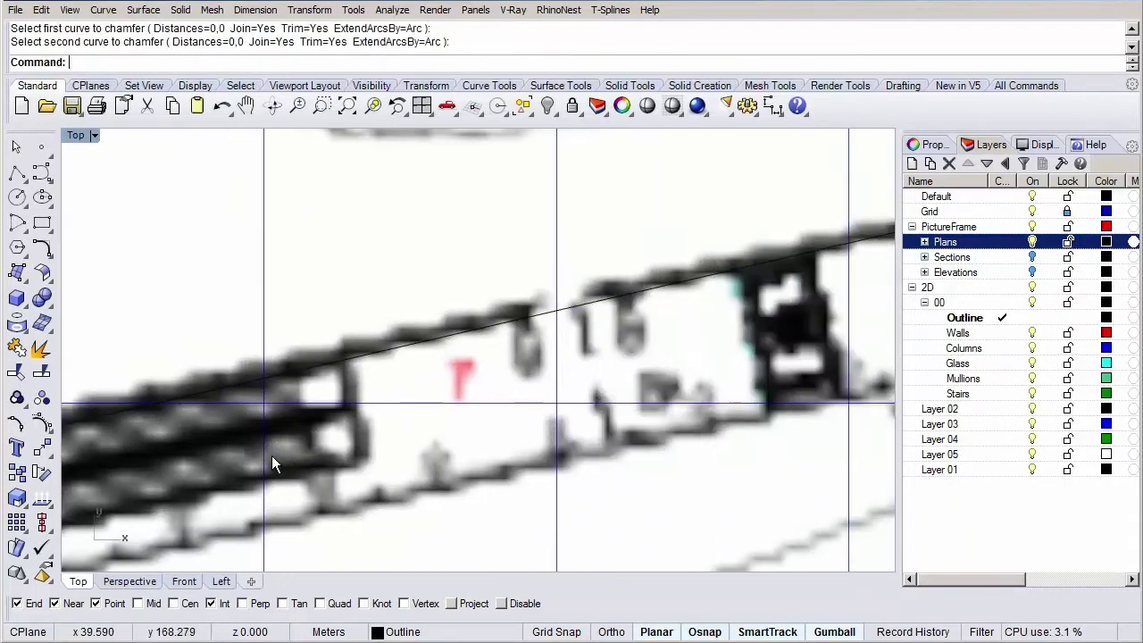
scroll(272, 455, "down", 2)
scroll(364, 391, "up", 2)
scroll(499, 345, "up", 2)
scroll(503, 338, "up", 2)
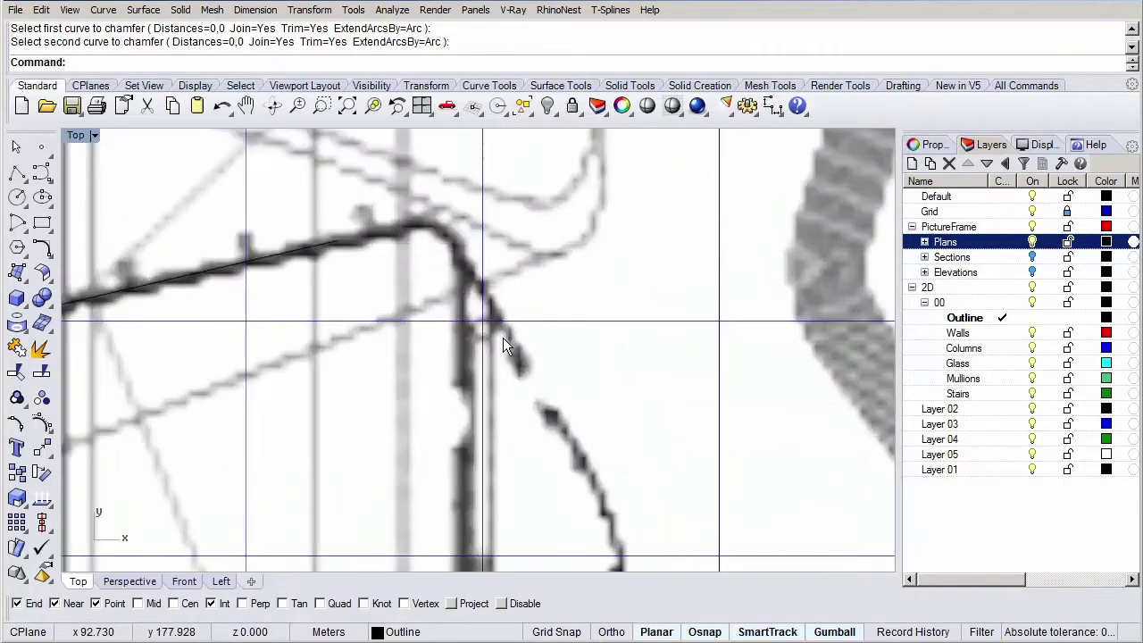
Chamfer the sloped line with the right-hand line to close the right bend
key("Return")
left_click(375, 236)
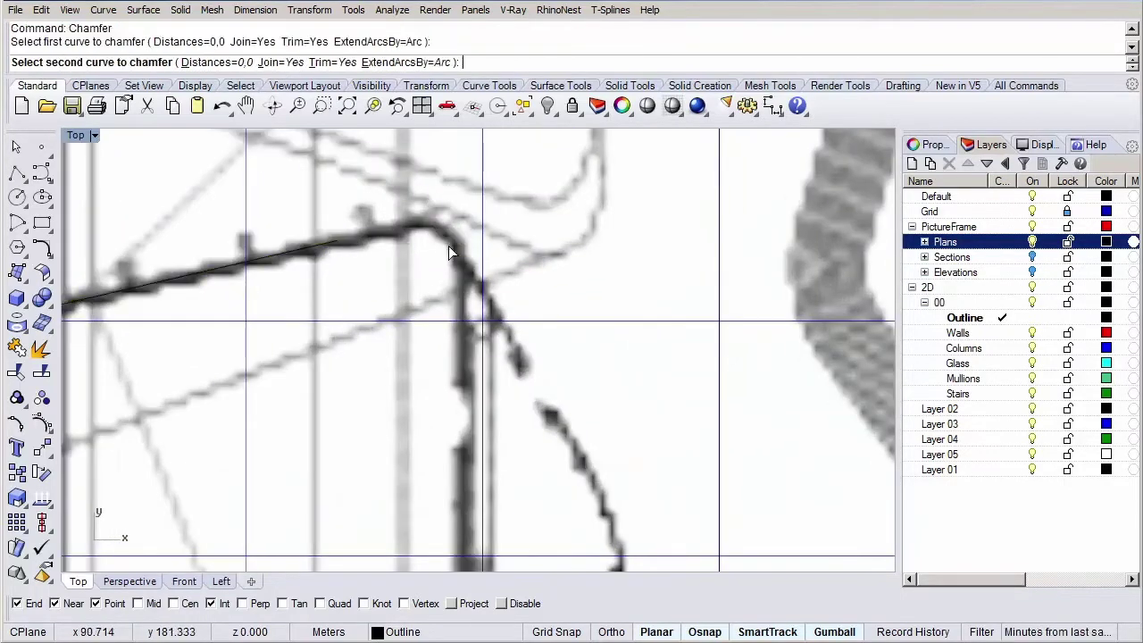
left_click(490, 349)
scroll(471, 334, "down", 3)
scroll(468, 333, "up", 1)
key("Return")
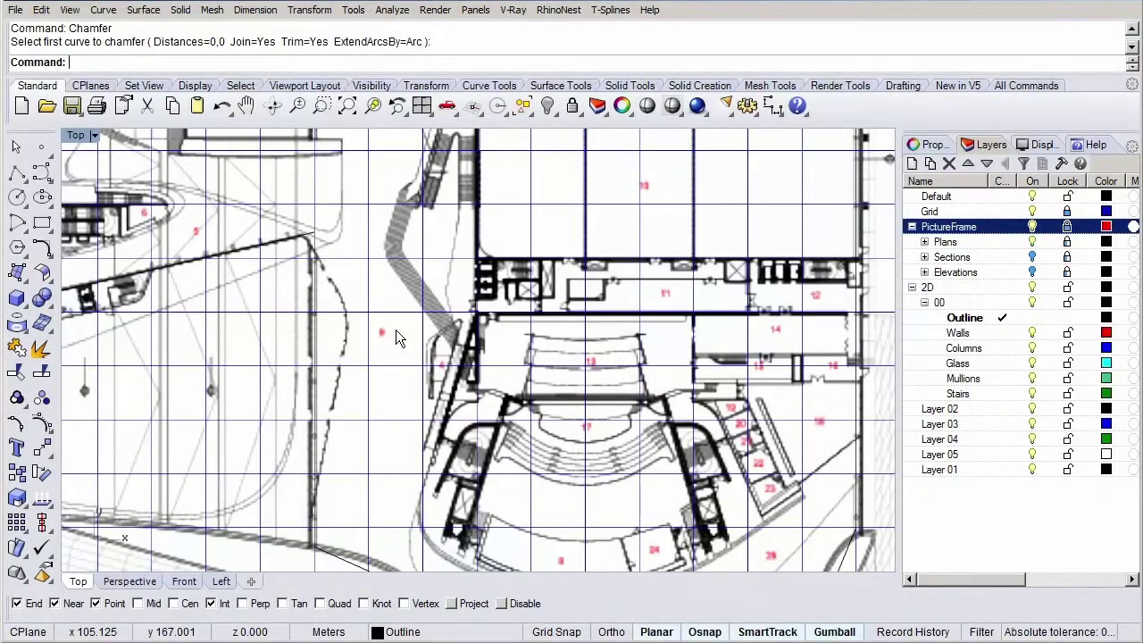
Trace core 27 with polylines: its sloped top edge, then the right, bottom and left edges
scroll(351, 217, "up", 2)
scroll(291, 319, "up", 2)
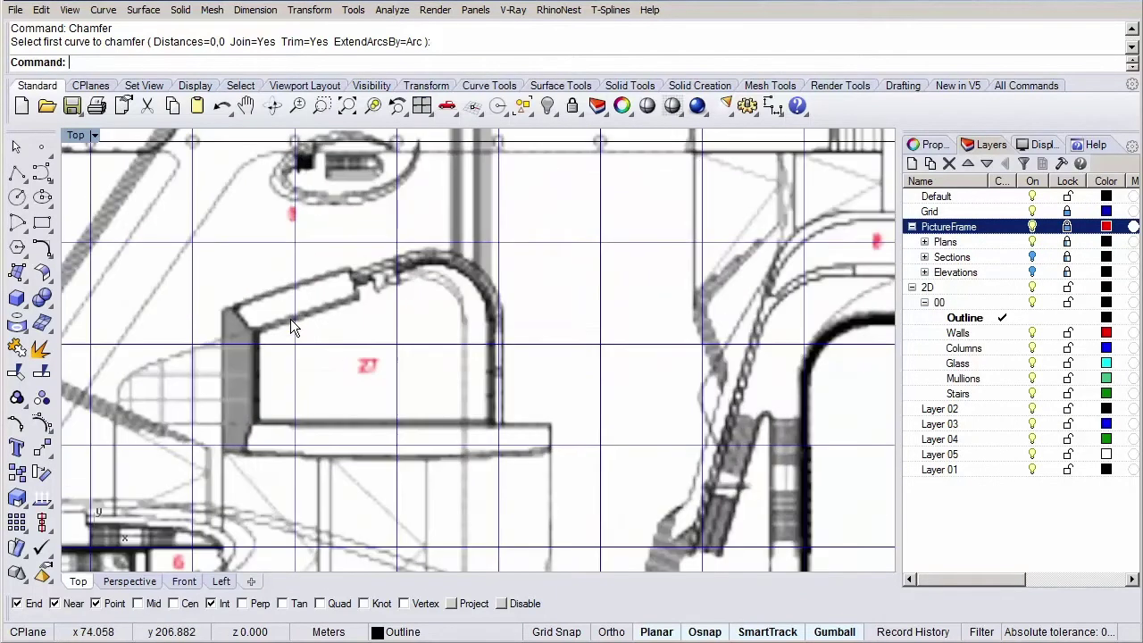
scroll(290, 319, "up", 1)
scroll(290, 319, "up", 1)
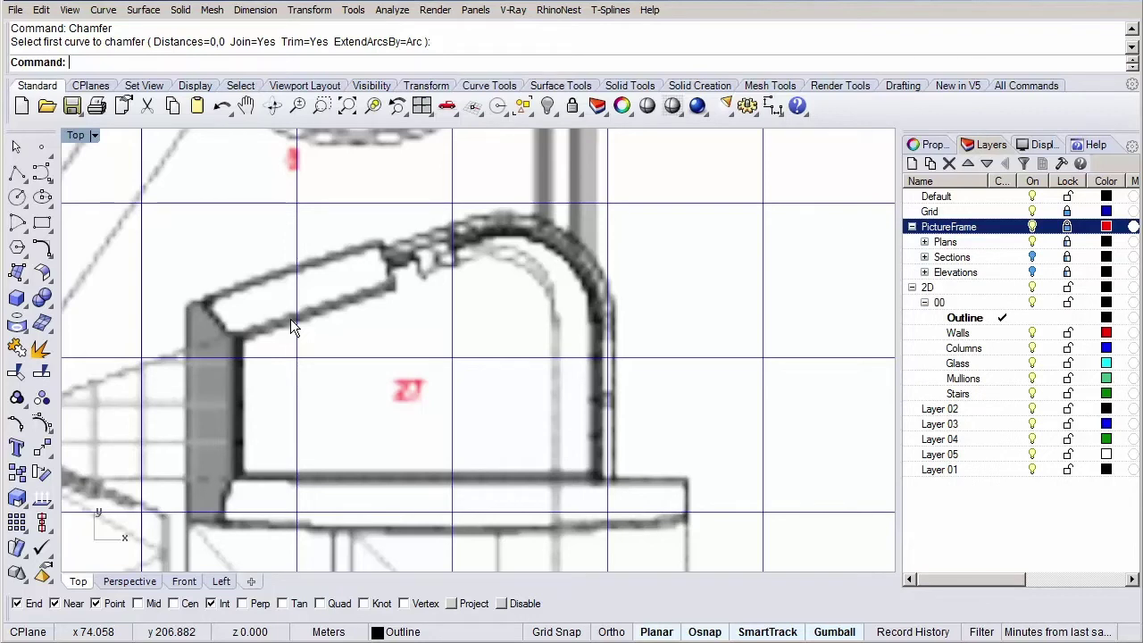
left_click(16, 172)
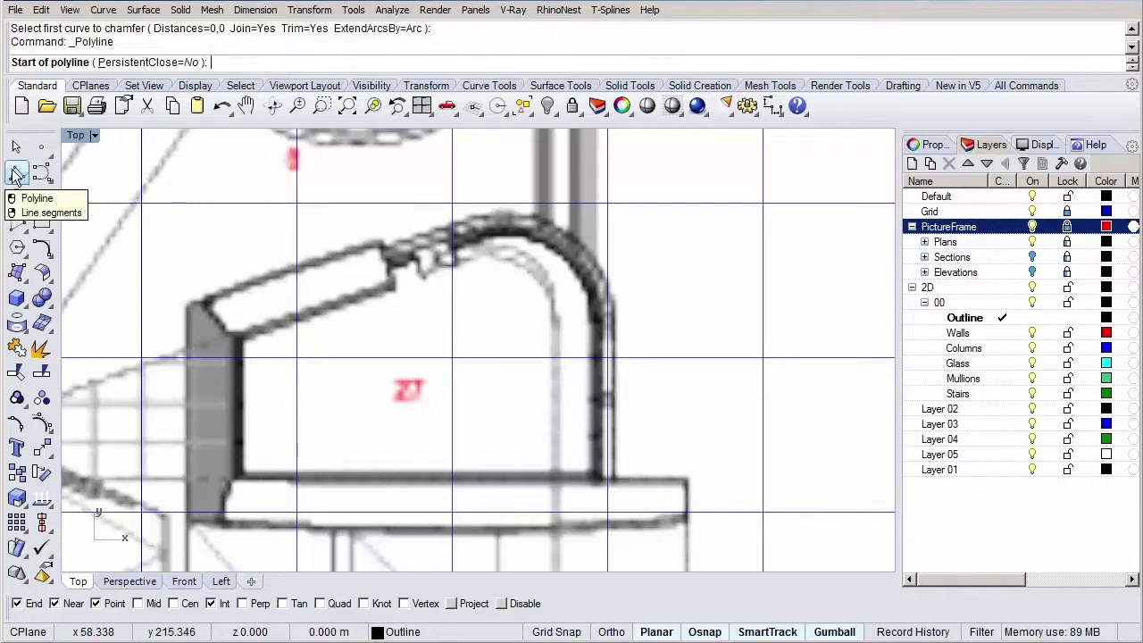
left_click(237, 336)
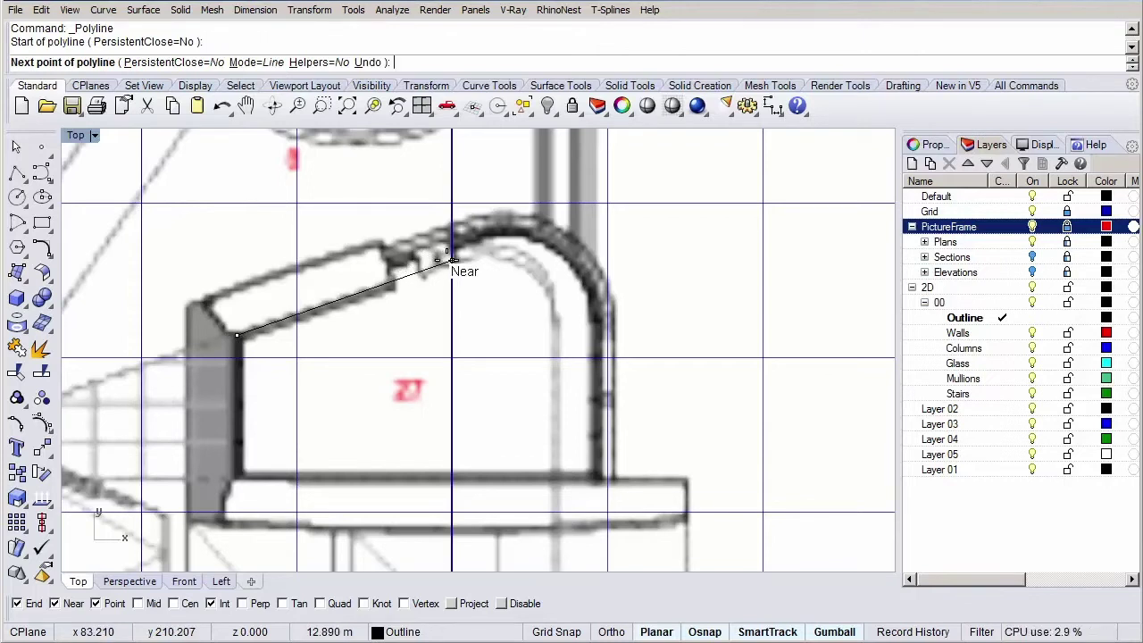
left_click(448, 259)
key("Return")
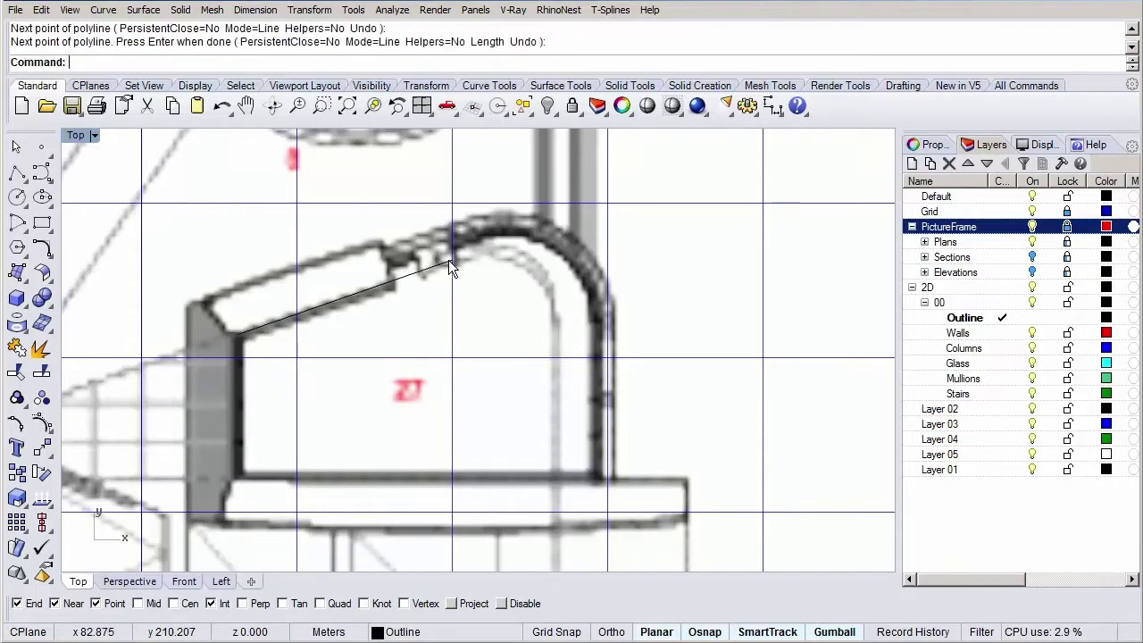
key("Return")
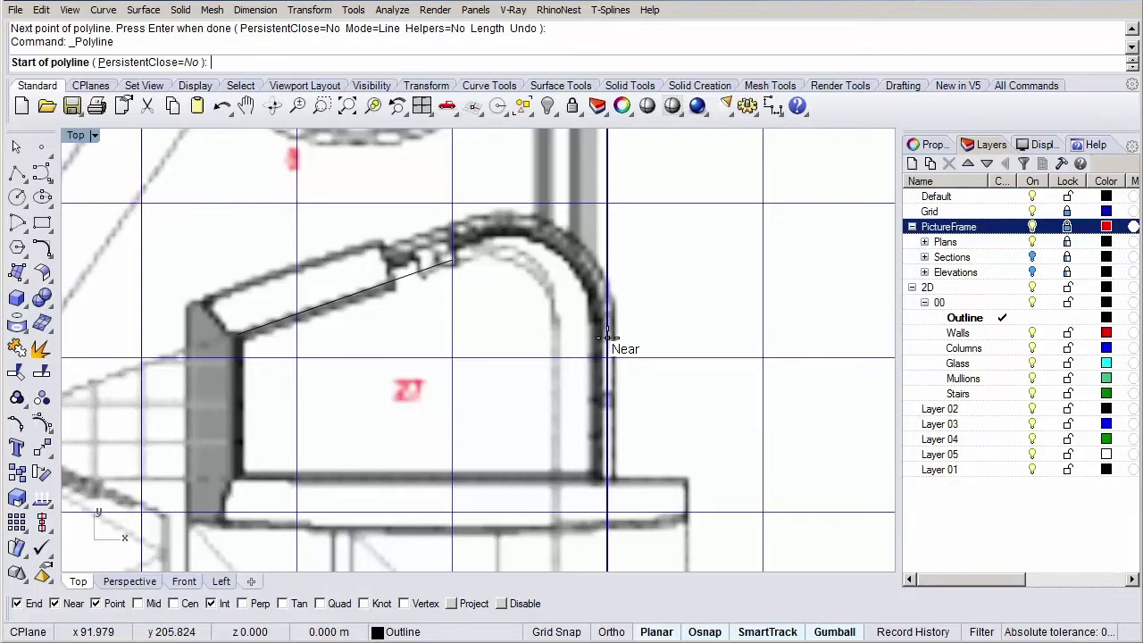
left_click(607, 338)
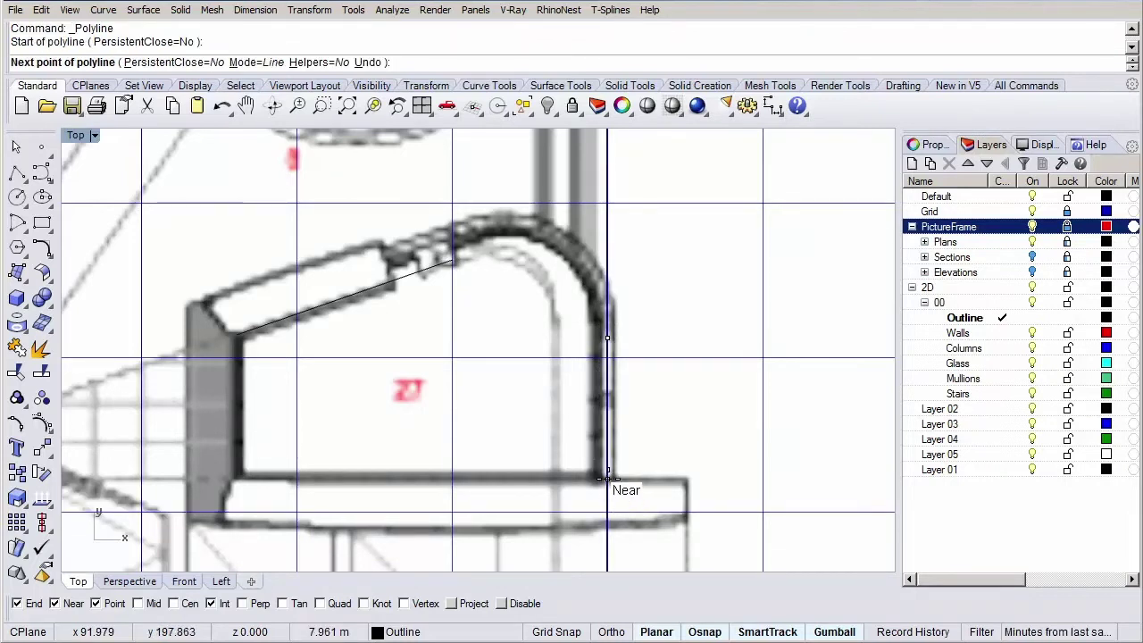
left_click(608, 478)
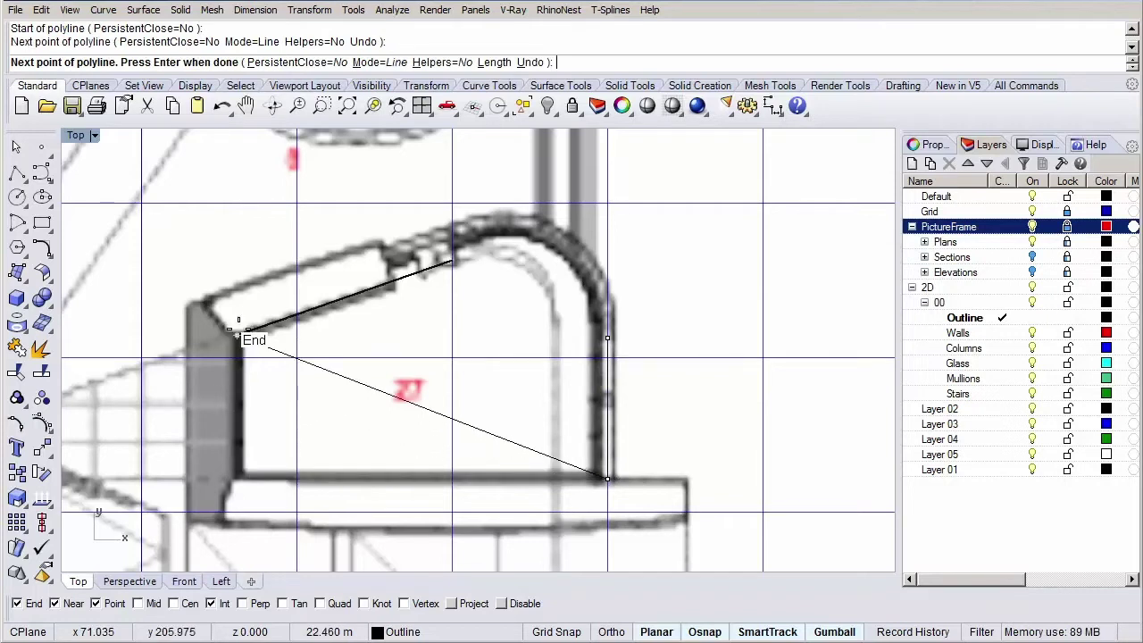
left_click(236, 334)
left_click(237, 478)
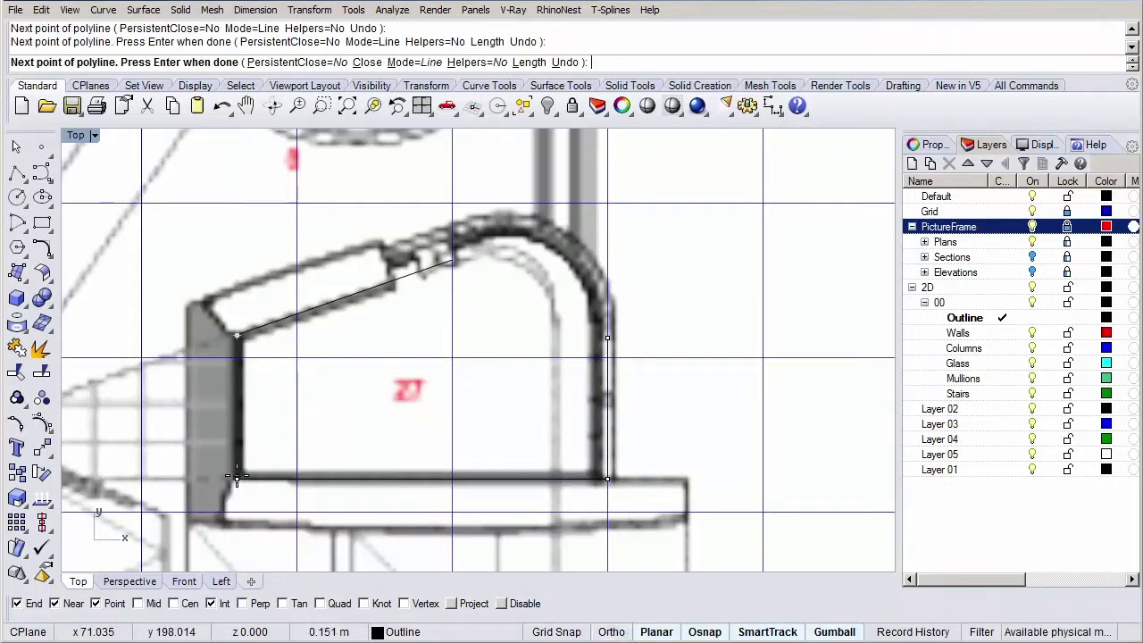
left_click(238, 335)
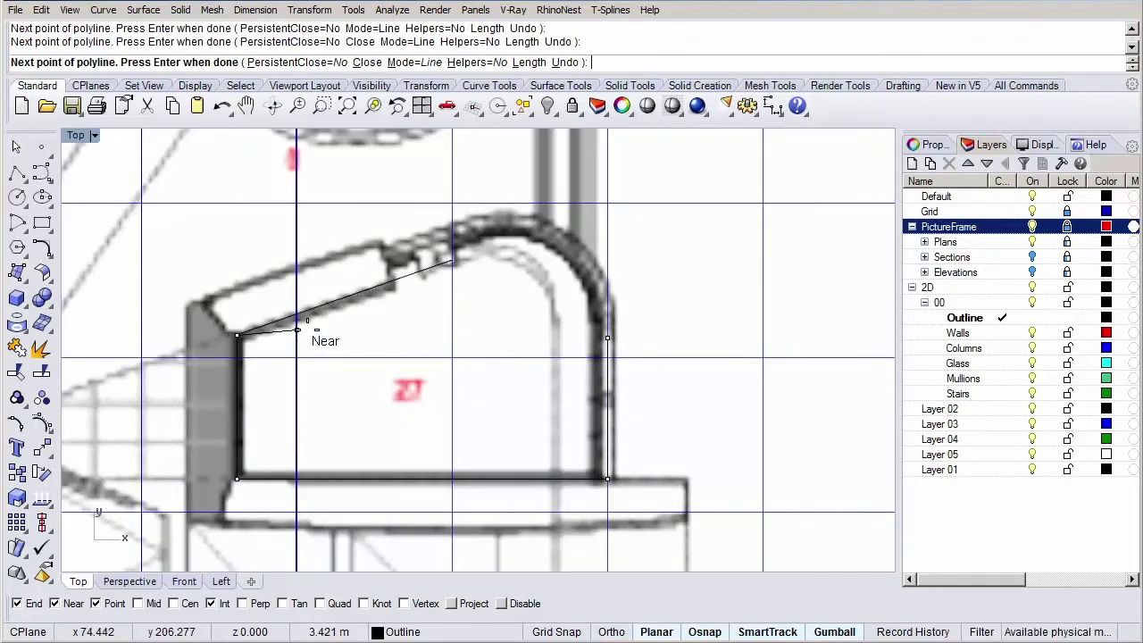
key("Return")
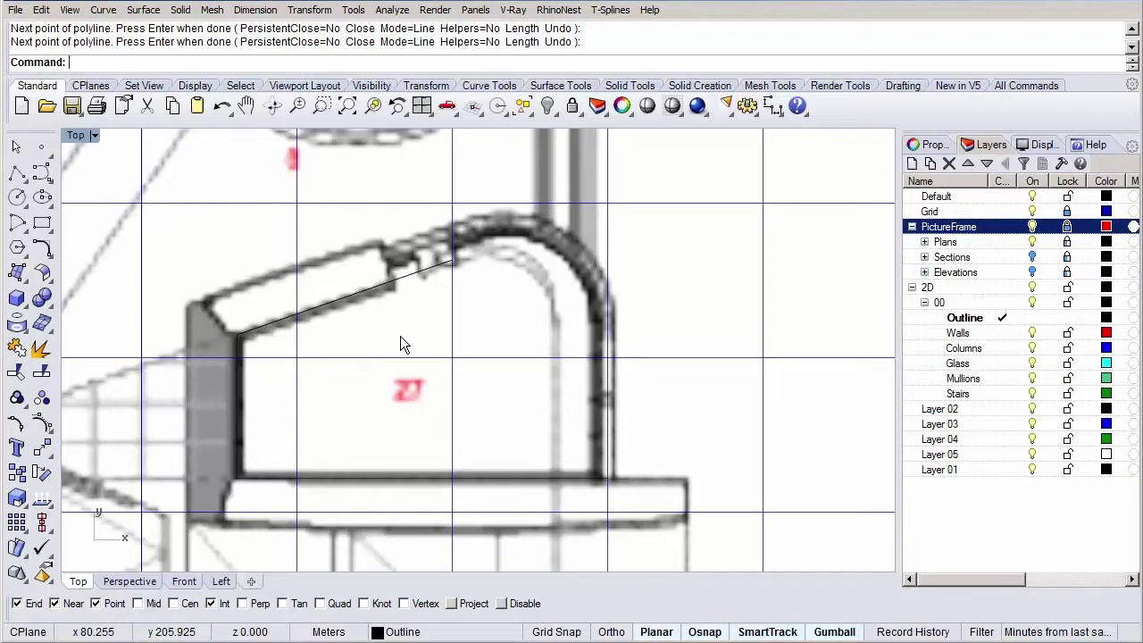
Fillet the sloped top and right edges of core 27 with radius 5
type("Fillet")
key("Return")
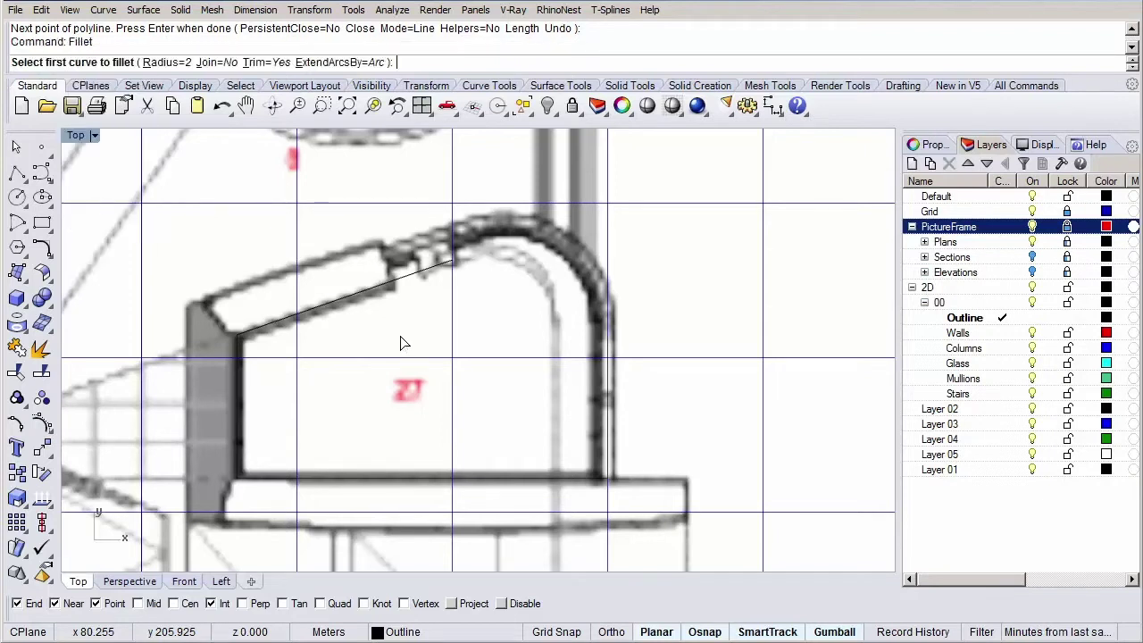
left_click(168, 63)
type("5")
key("Return")
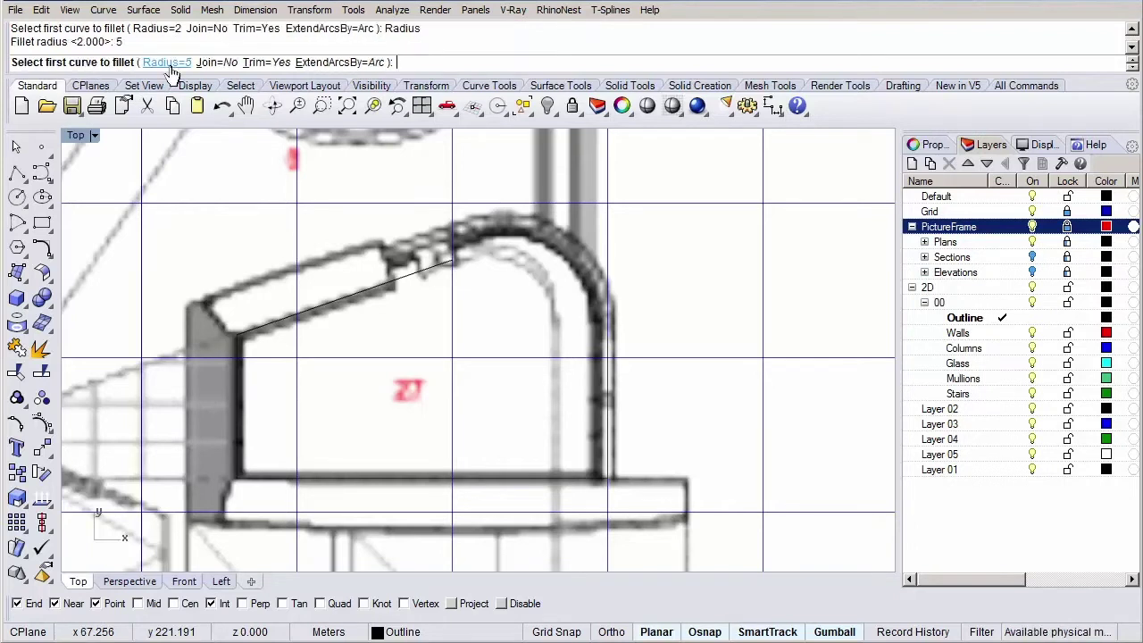
left_click(440, 269)
left_click(609, 348)
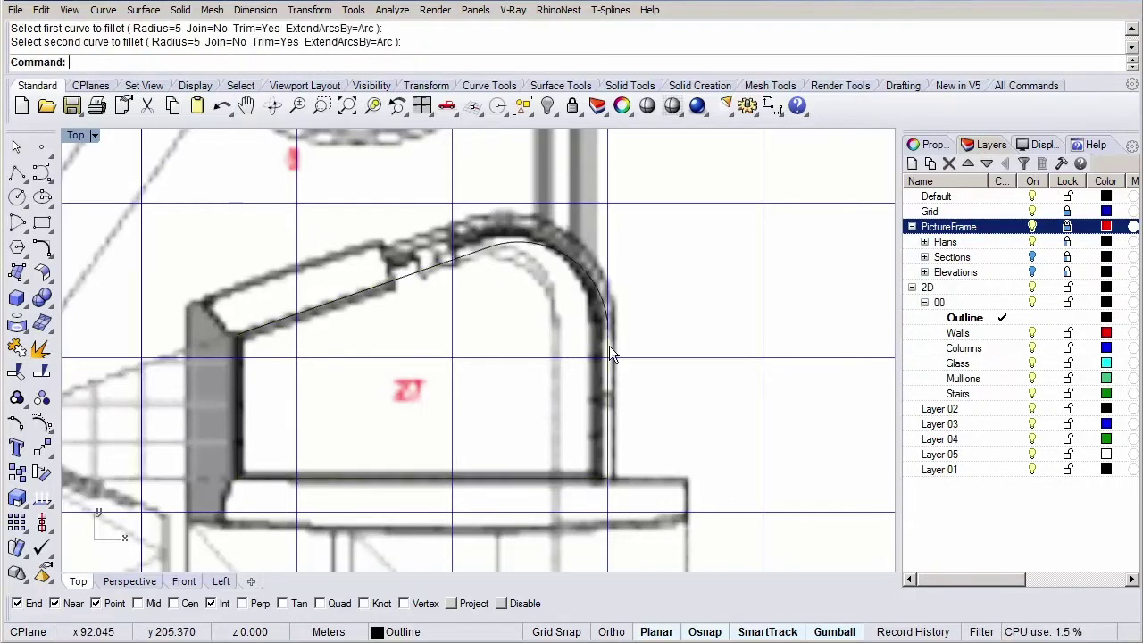
Join the top line, fillet arc and remaining outline into one closed curve
left_click(412, 272)
left_click(504, 246, "shift")
left_click(602, 400, "shift")
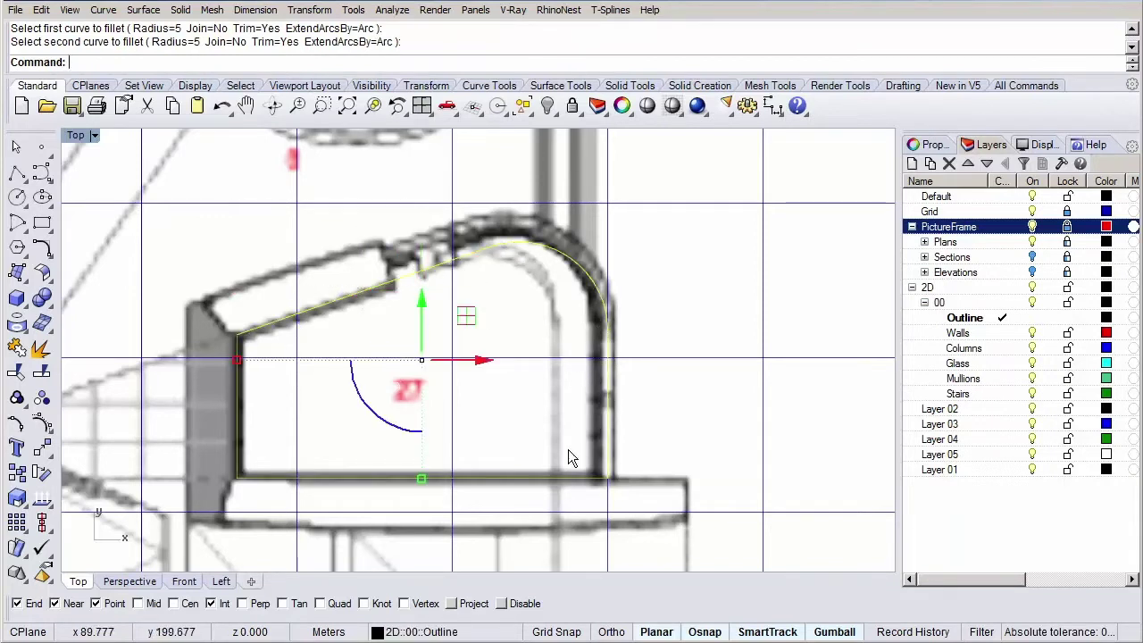
type("Join")
key("Return")
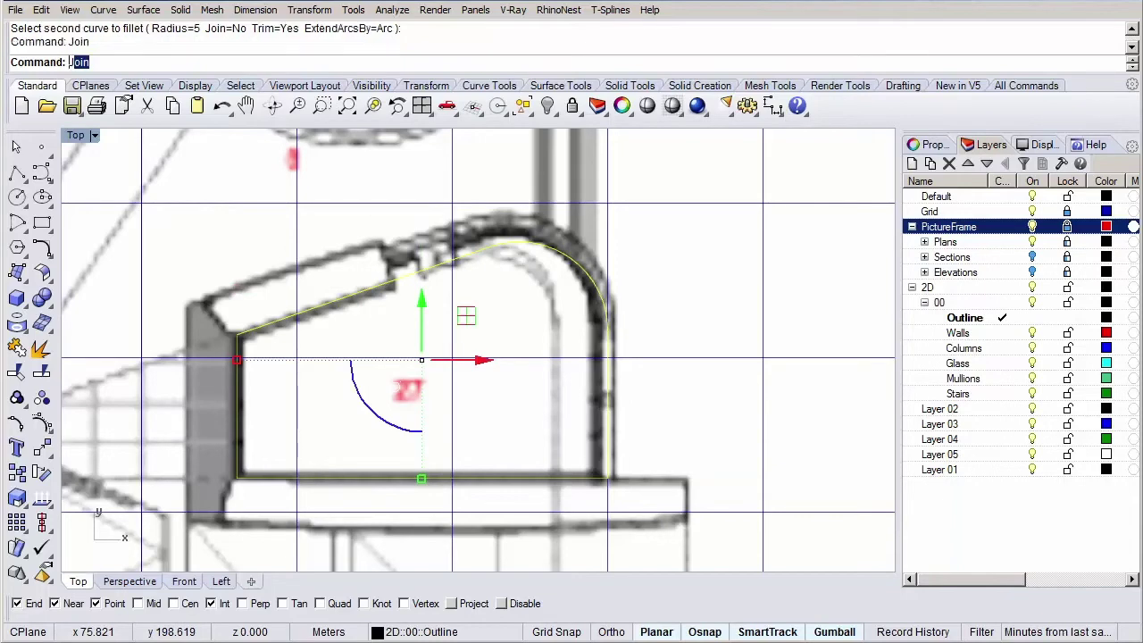
key("Escape")
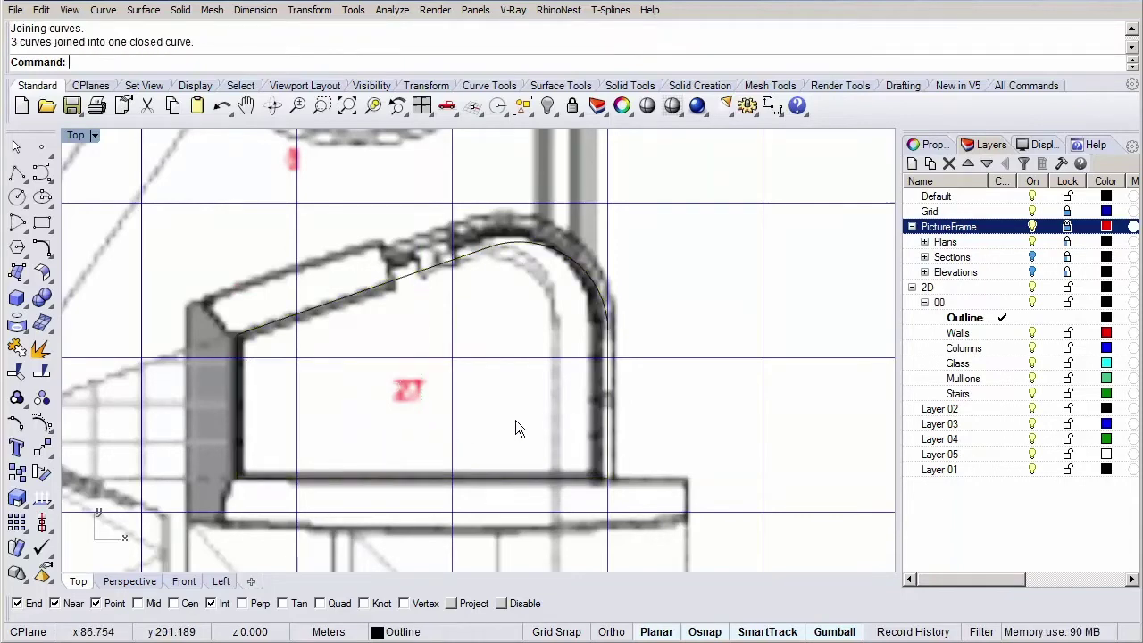
Make Walls the current layer and draw a rectangle enclosing the long core block
scroll(605, 360, "down", 1)
scroll(435, 461, "down", 2)
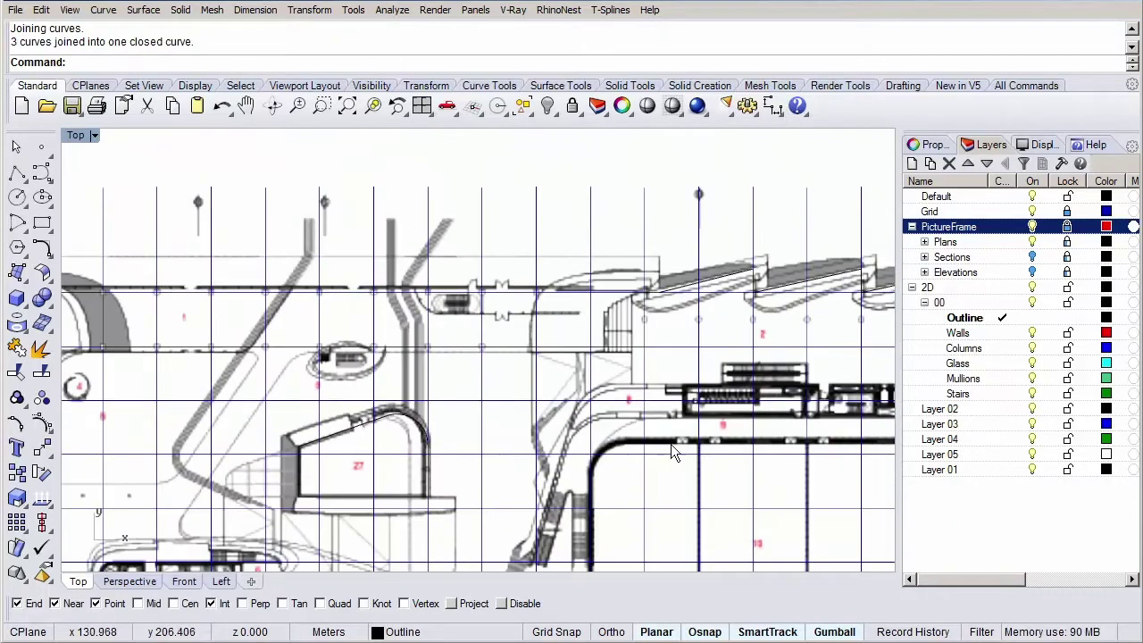
right_click_drag(708, 447, 419, 408)
mouse_move(697, 385)
right_mouse_down()
mouse_move(582, 386)
mouse_move(587, 399)
right_mouse_up()
scroll(582, 394, "up", 2)
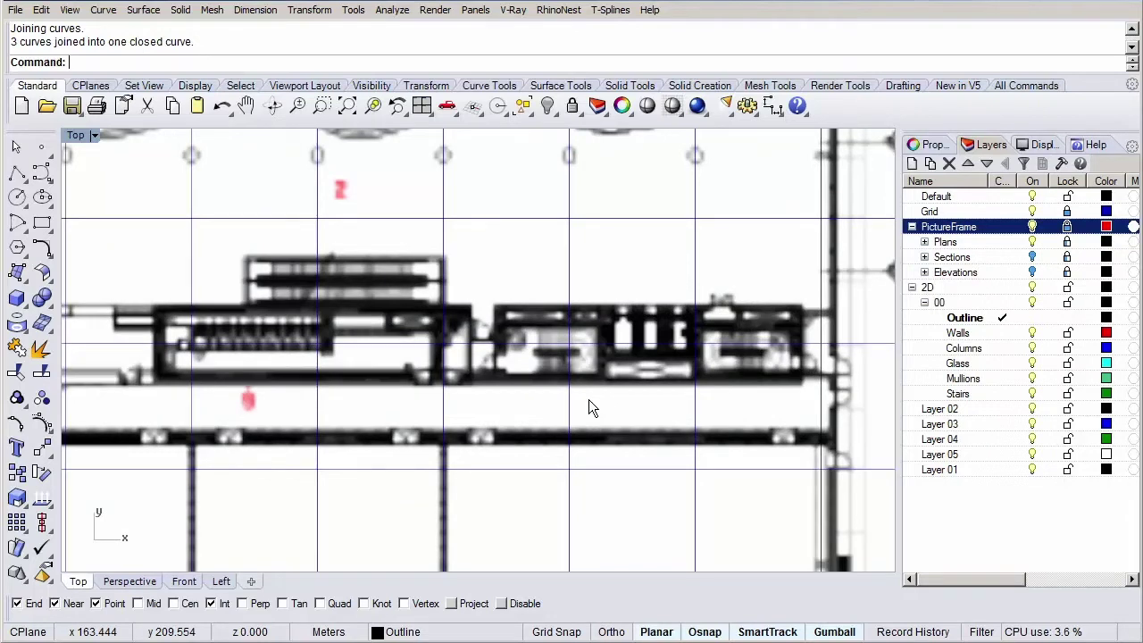
left_click(1007, 331)
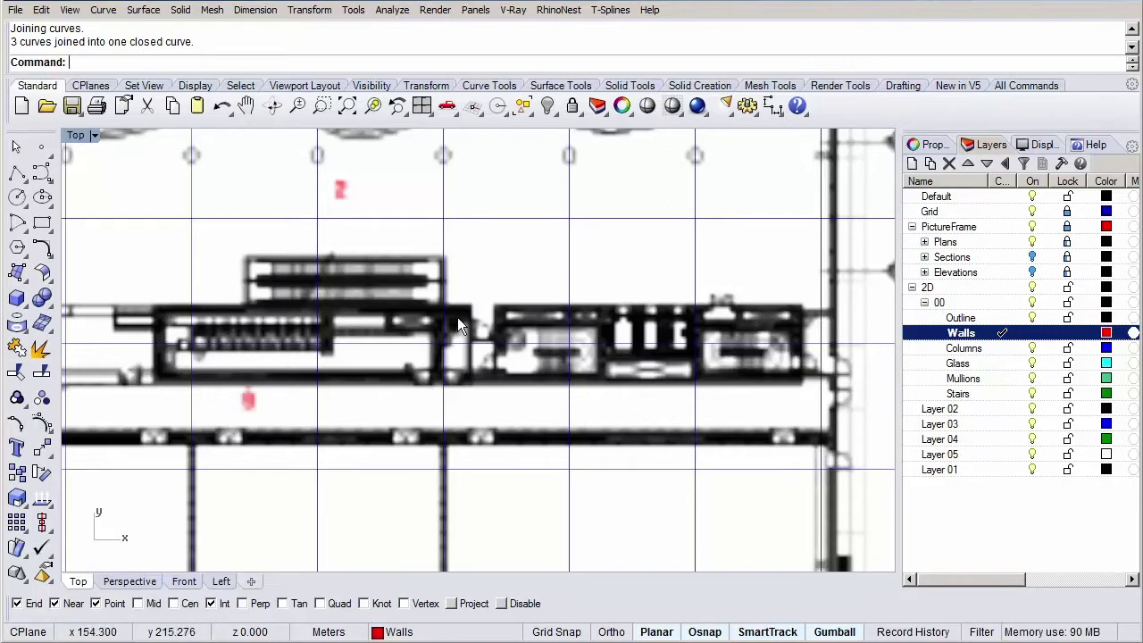
left_click(41, 222)
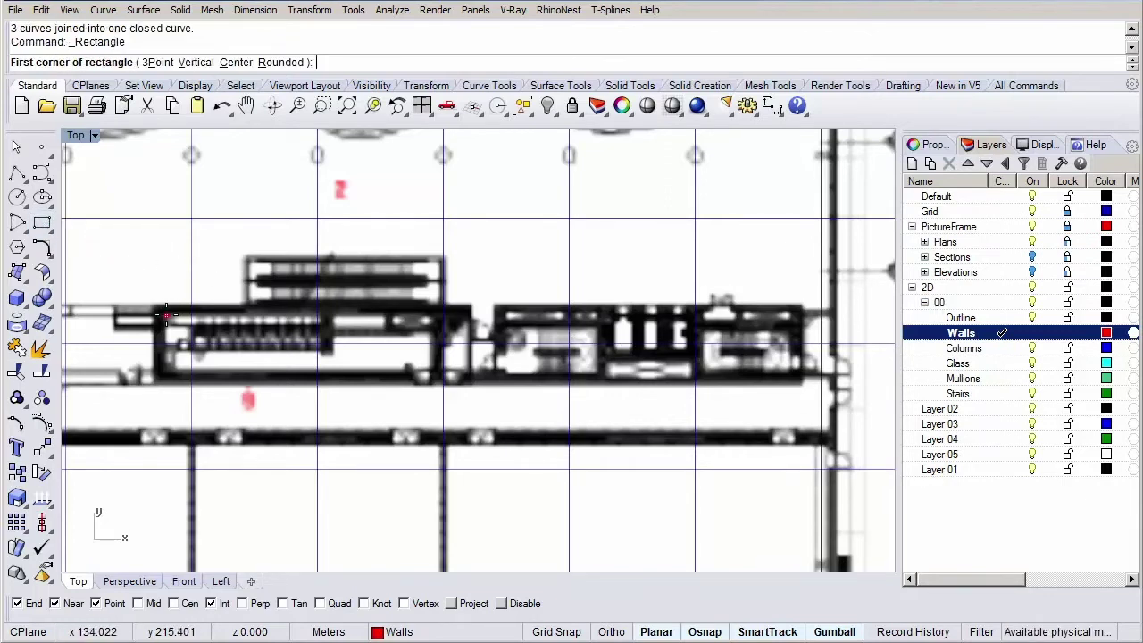
left_click(166, 315)
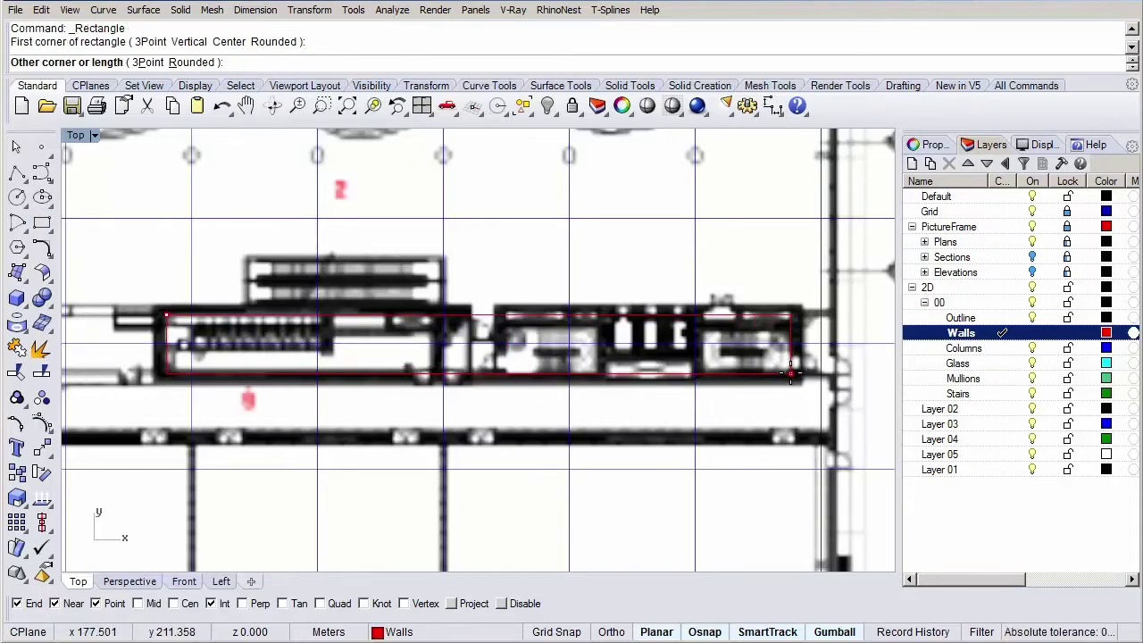
left_click(790, 372)
type("O")
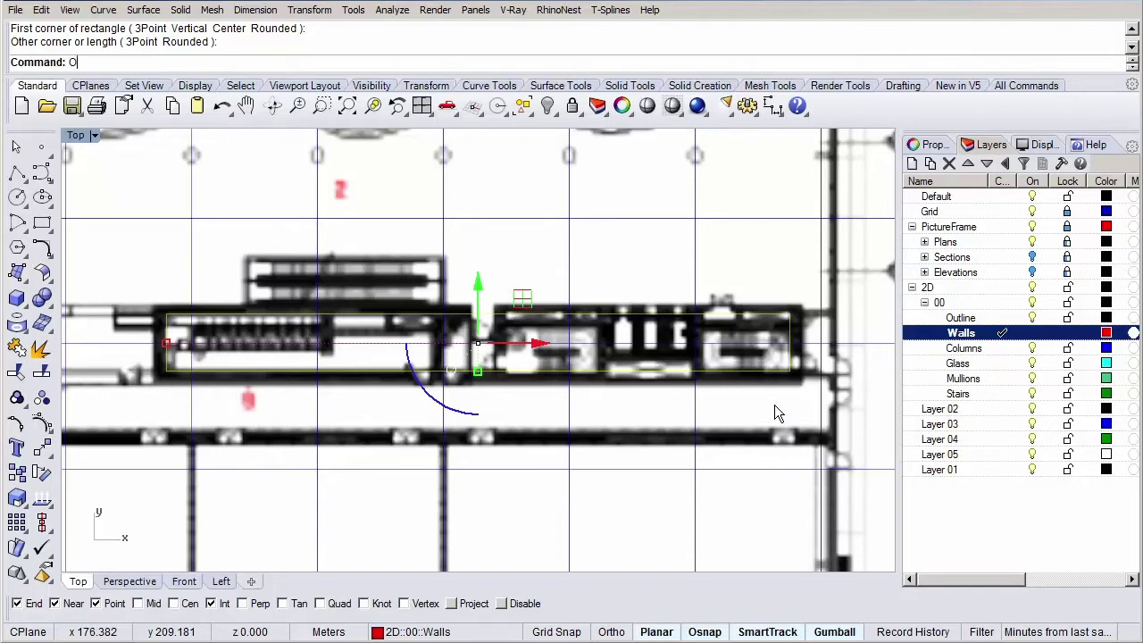
Offset the rectangle by 0.5 to give the wall thickness
type("ffset")
key("Return")
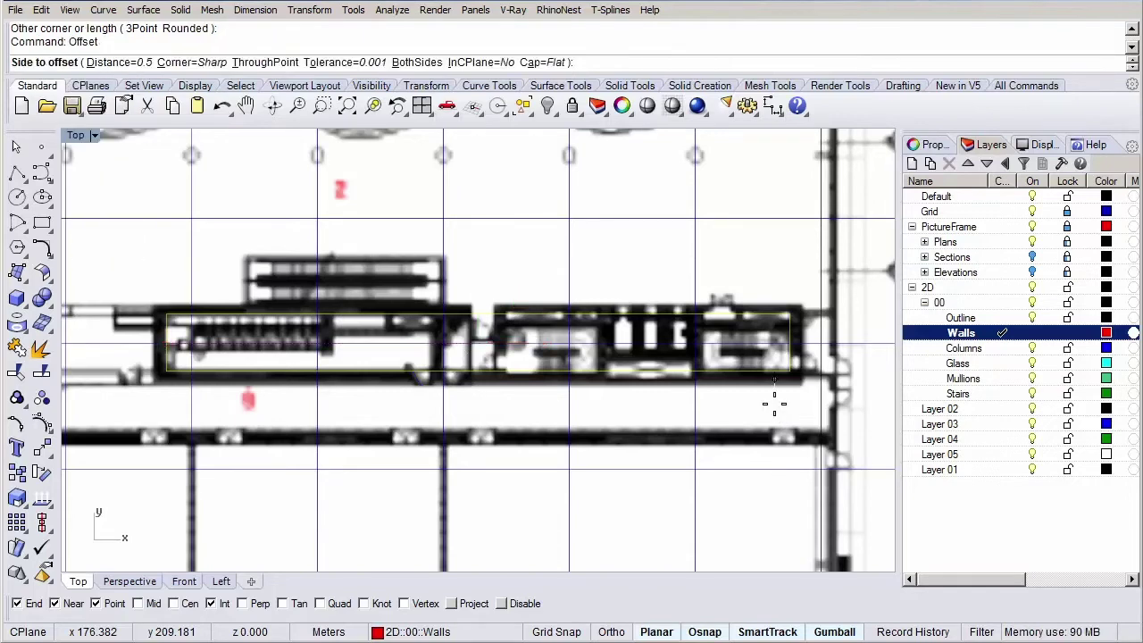
left_click(141, 63)
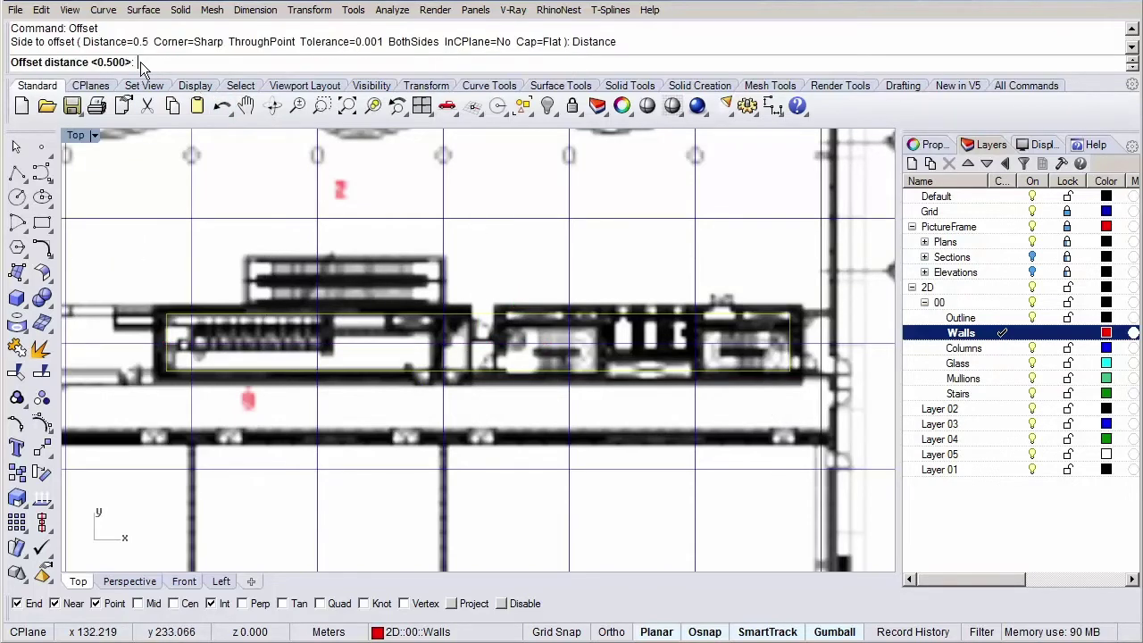
type("0.5")
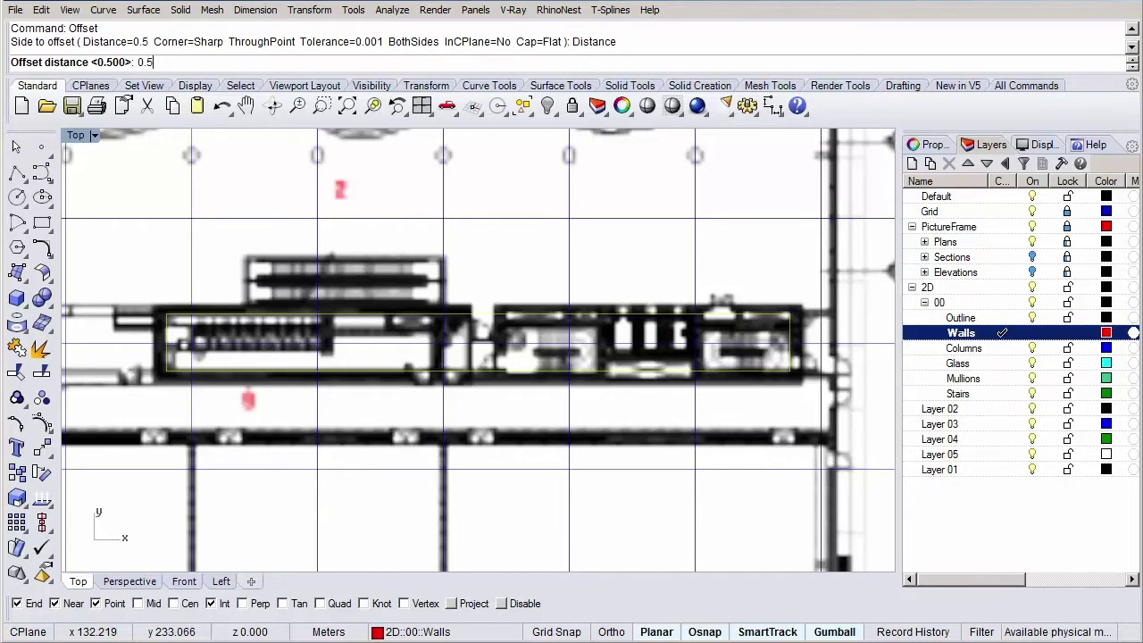
key("Return")
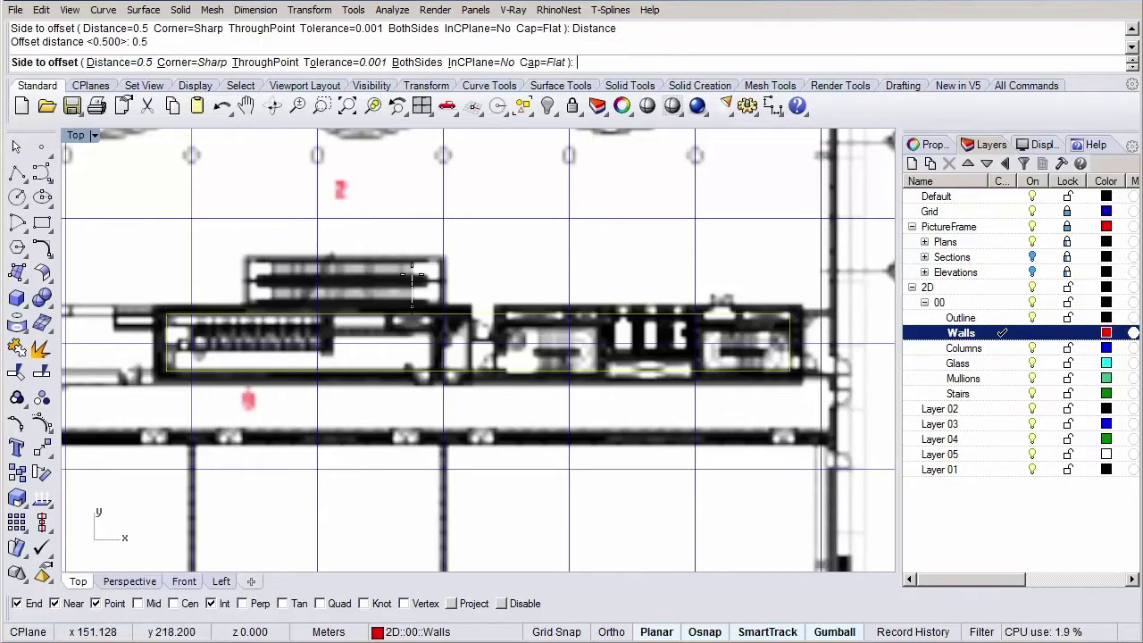
left_click(412, 275)
Trace the corridor wall as a polyline from its right end to the rounded corner and wall intersection
key("Escape")
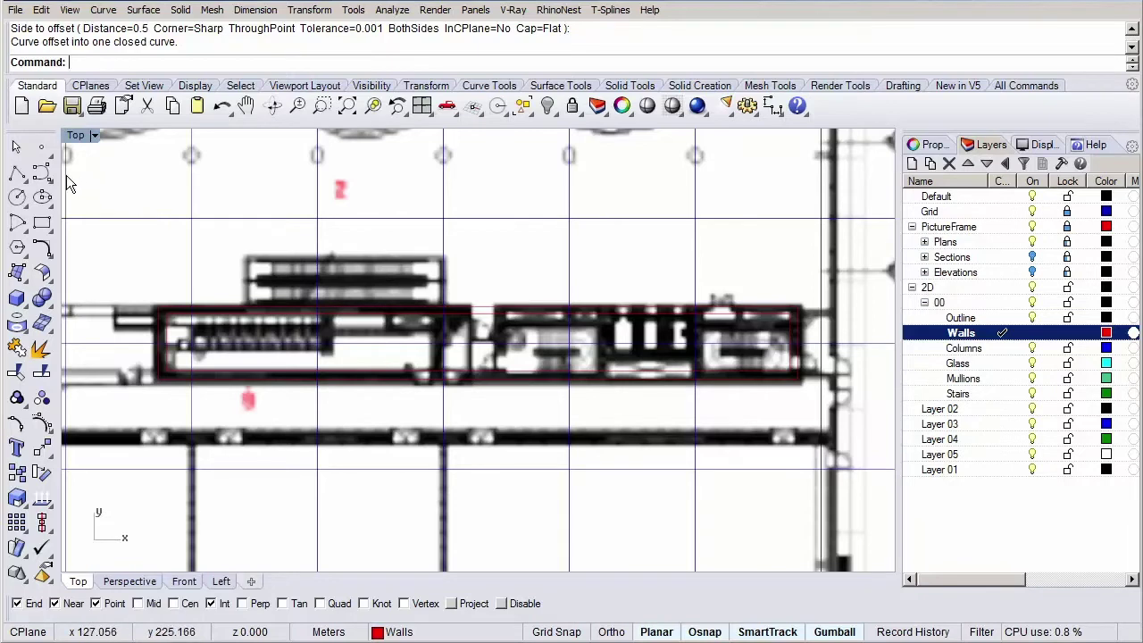
left_click(20, 176)
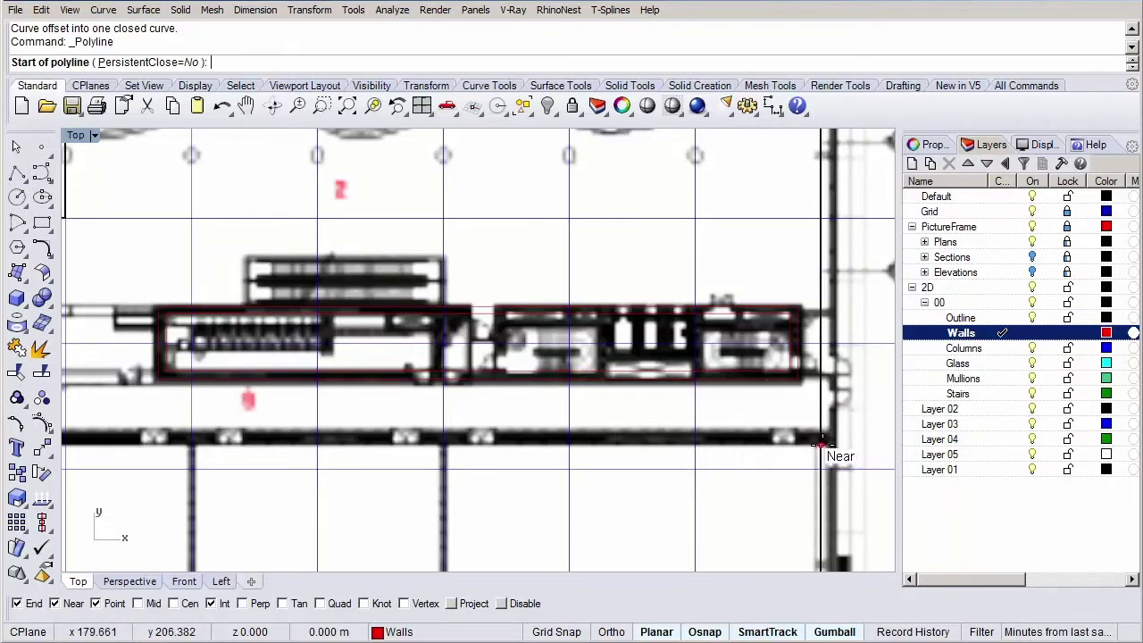
left_click(820, 445)
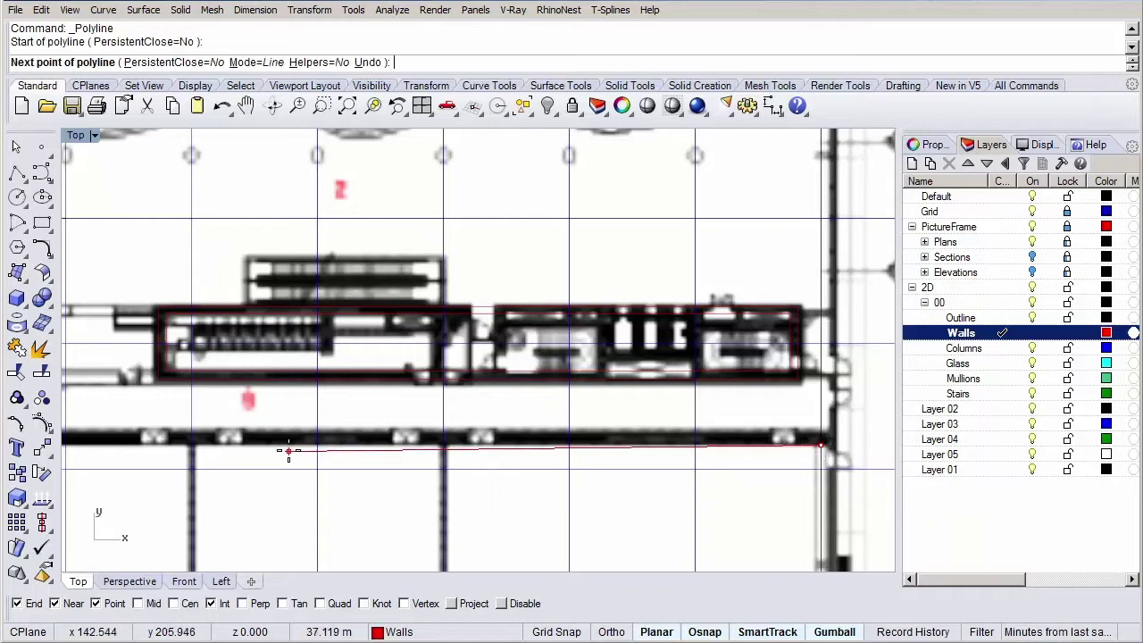
right_click_drag(288, 452, 651, 368)
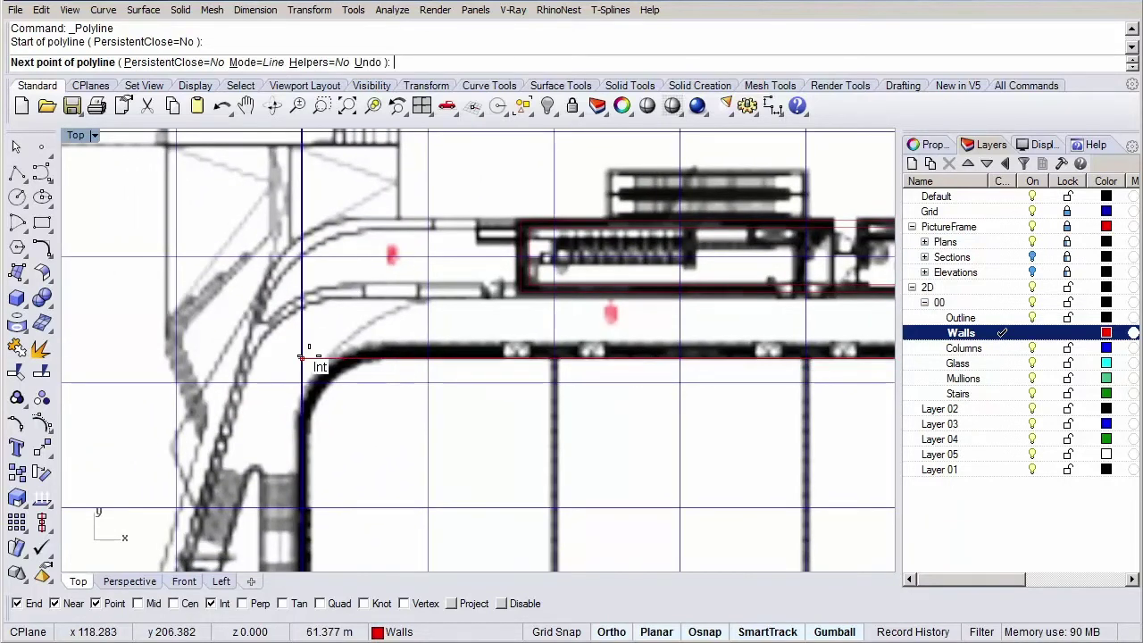
left_click(308, 360)
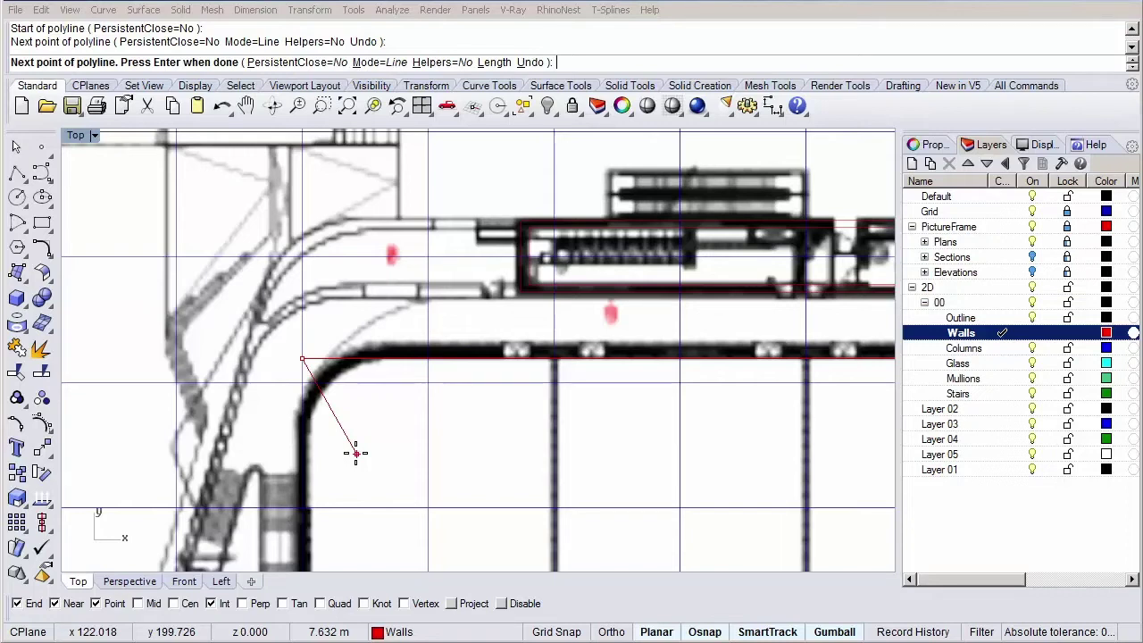
scroll(378, 247, "down", 3)
scroll(396, 191, "down", 3)
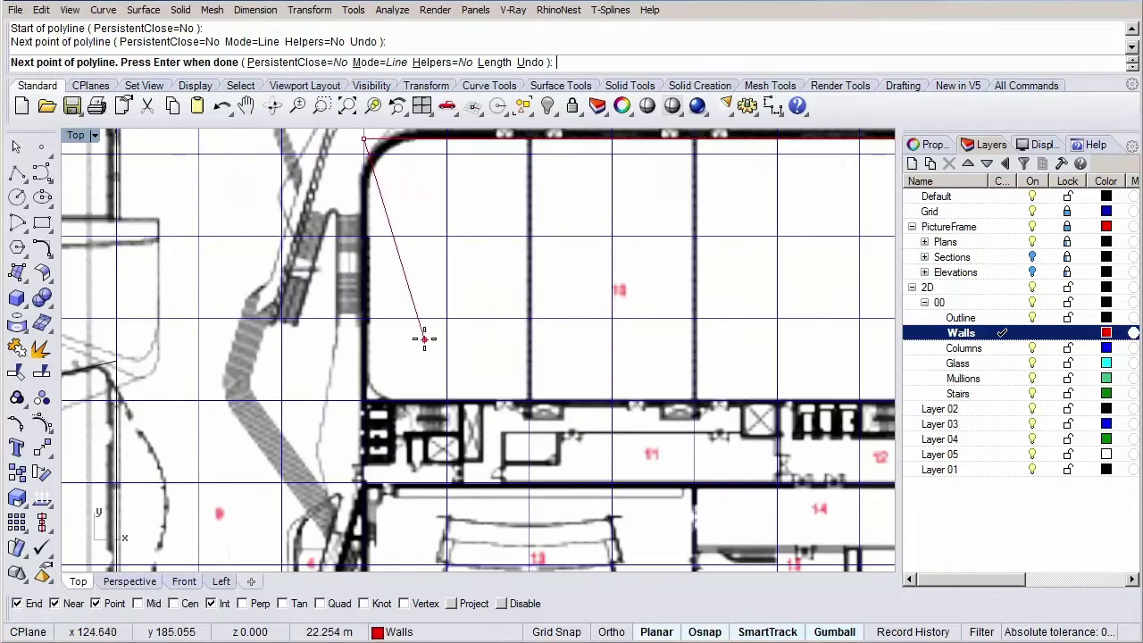
right_click_drag(423, 334, 437, 214)
scroll(387, 312, "up", 3)
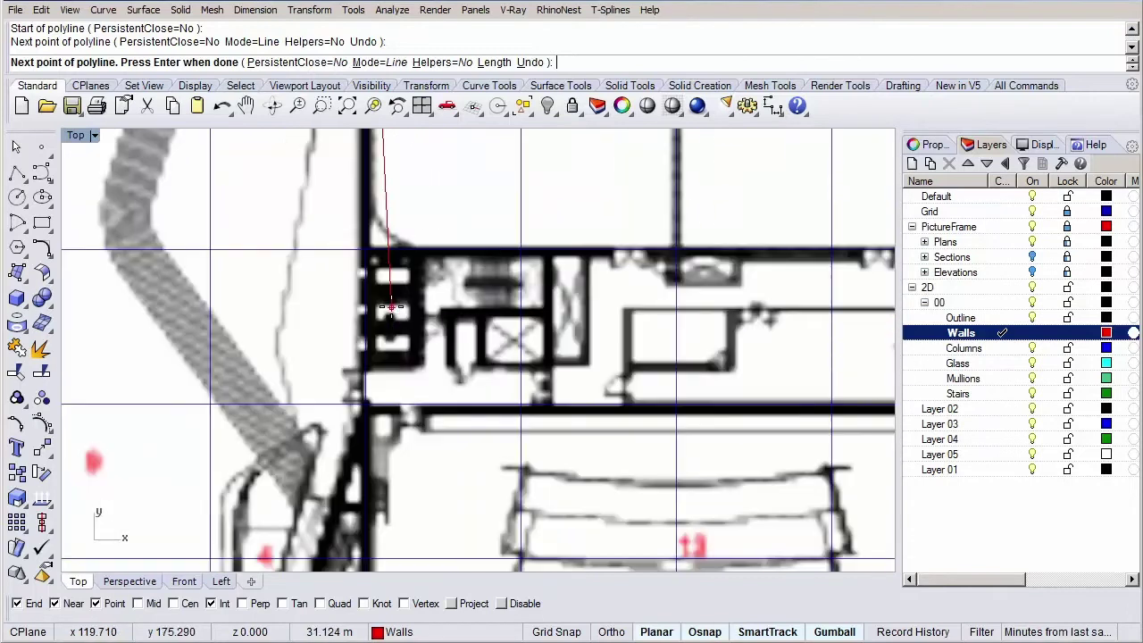
left_click(365, 407)
right_click_drag(429, 515, 510, 295)
scroll(510, 295, "down", 2)
right_click_drag(486, 448, 519, 286)
scroll(487, 402, "up", 1)
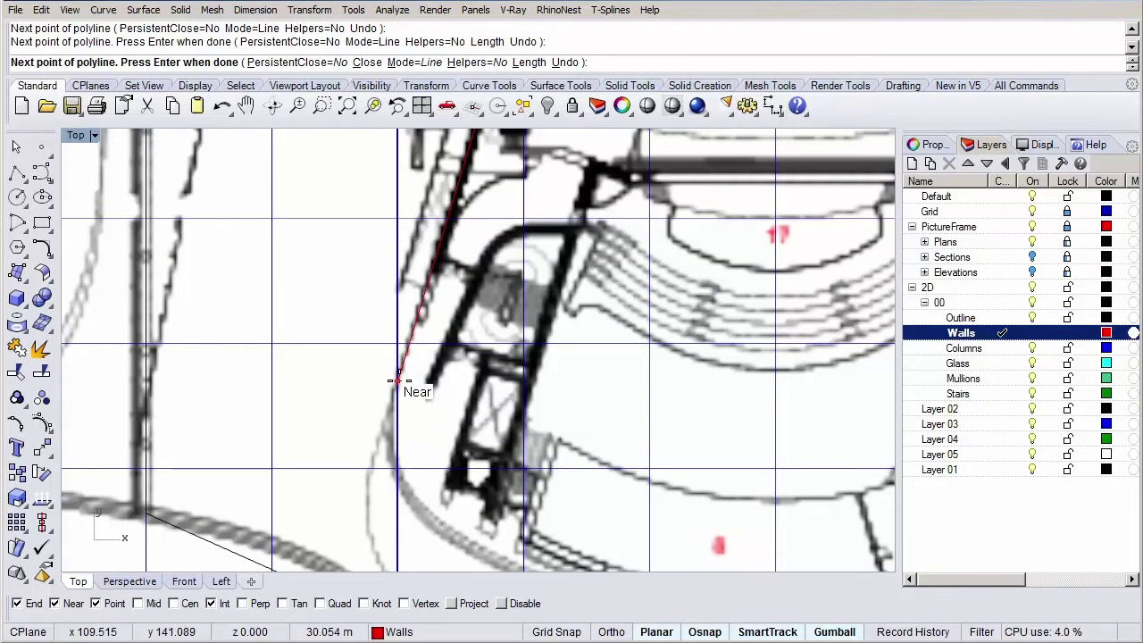
scroll(399, 379, "up", 2)
key("Return")
key("Escape")
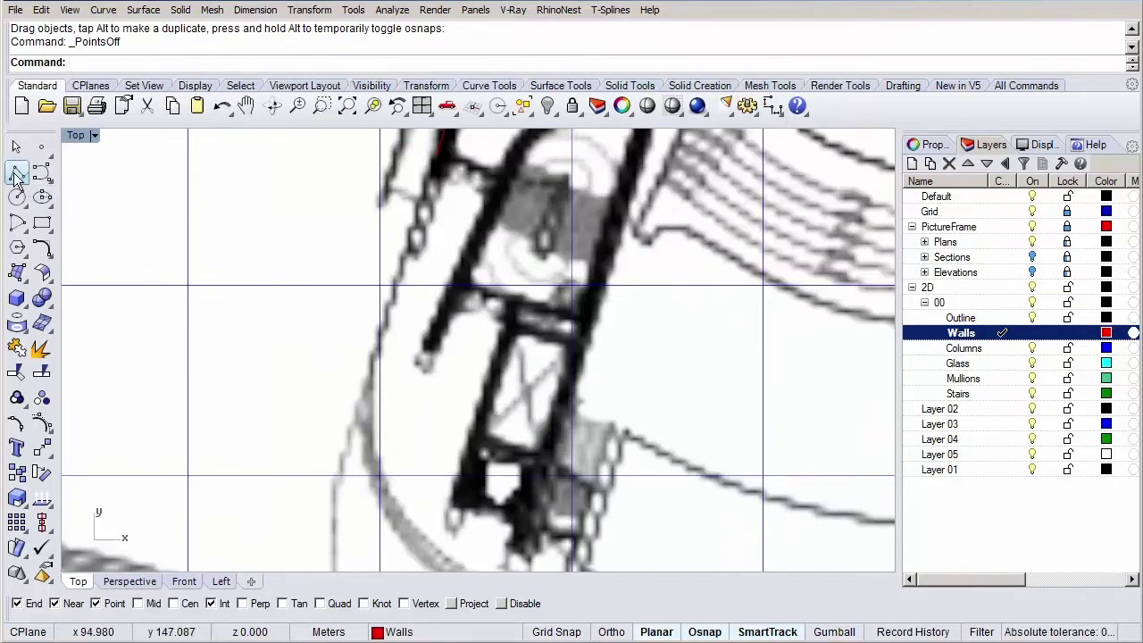
Draw a polyline outlining the slanted stair core from its top to its lower end
left_click(16, 175)
left_click(435, 156)
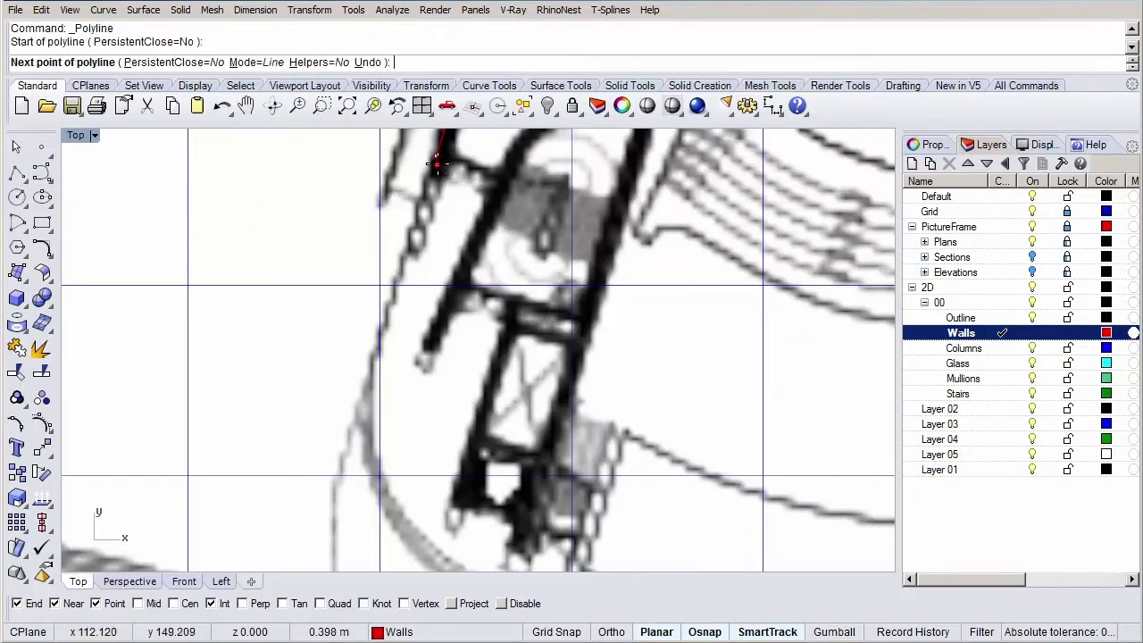
left_click(504, 175)
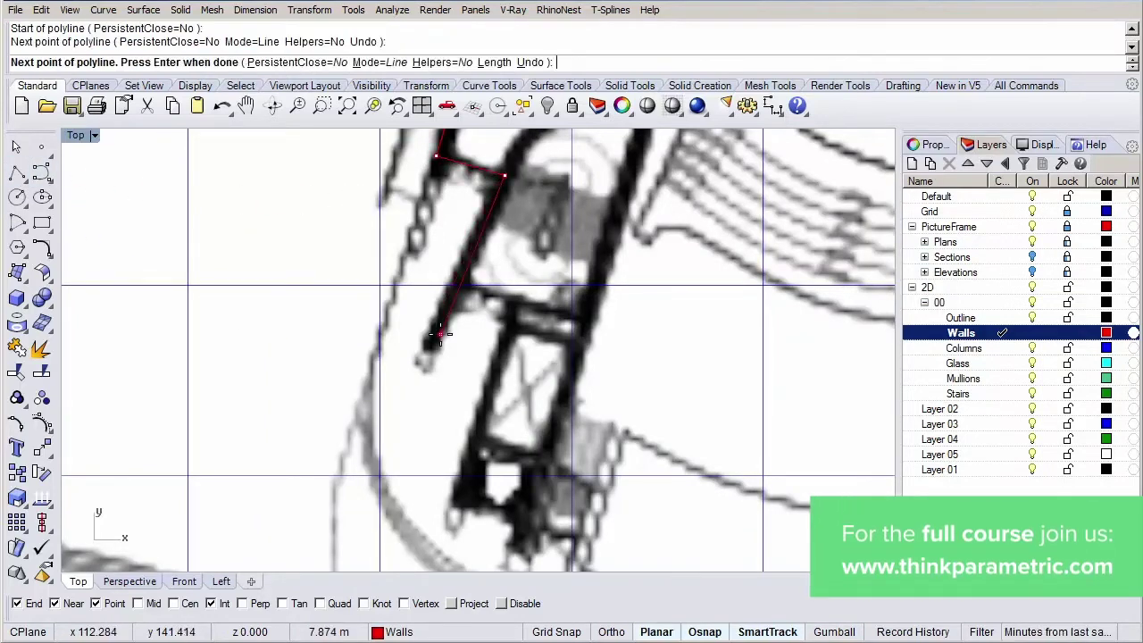
left_click(457, 286)
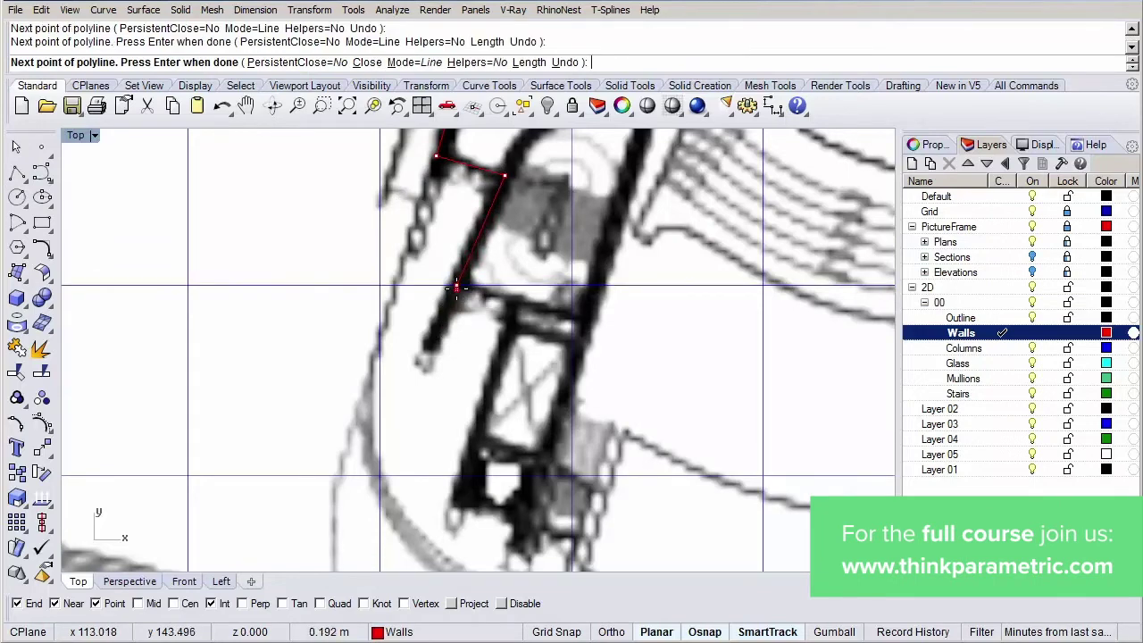
left_click(517, 304)
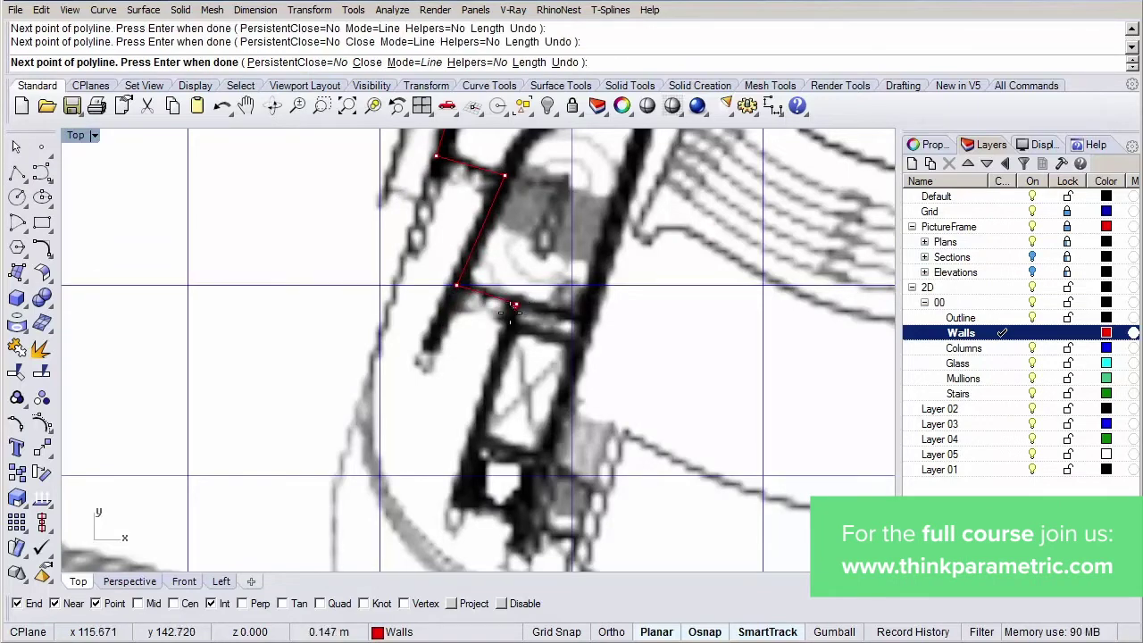
left_click(454, 504)
right_click_drag(511, 527, 411, 402)
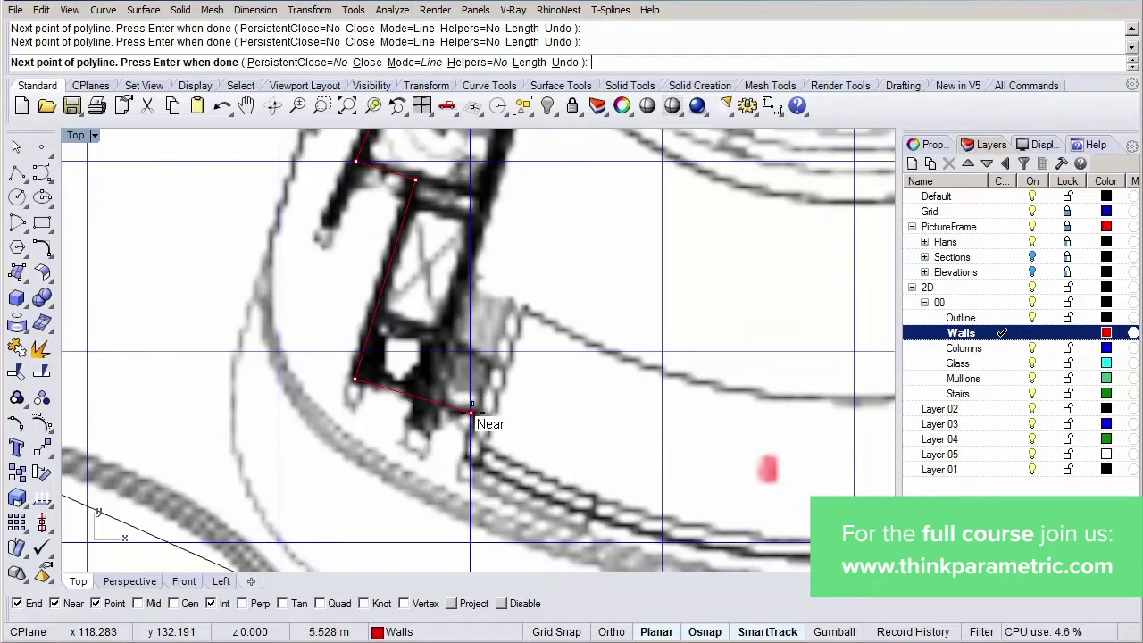
key("Return")
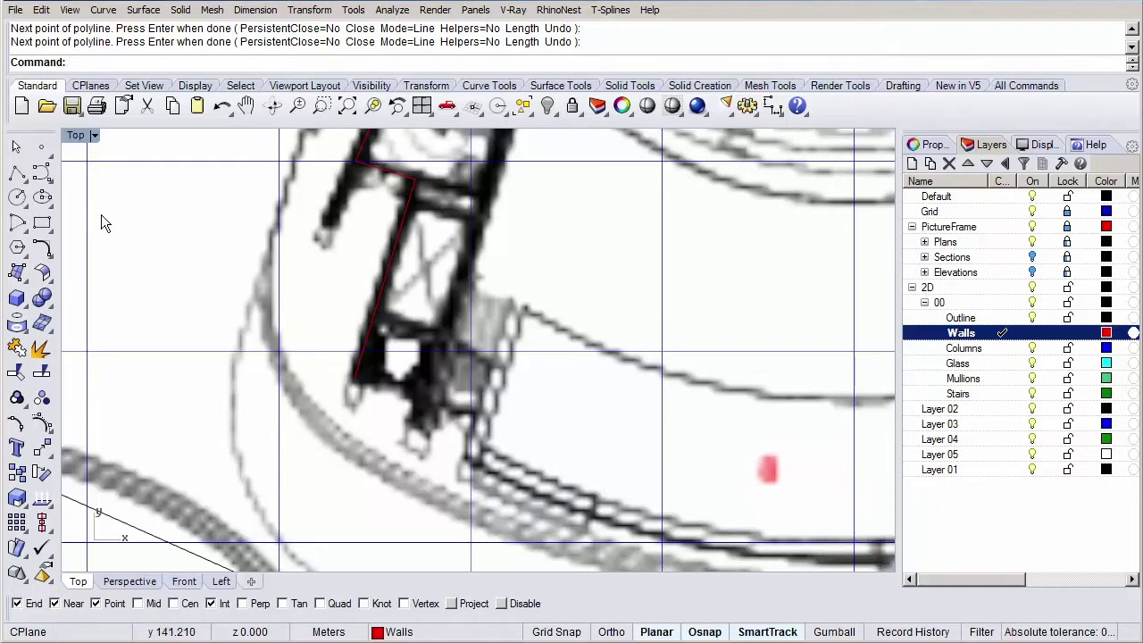
Draw a control-point curve along the curved lower wall from the polyline's end to the core wall corner
left_click(41, 173)
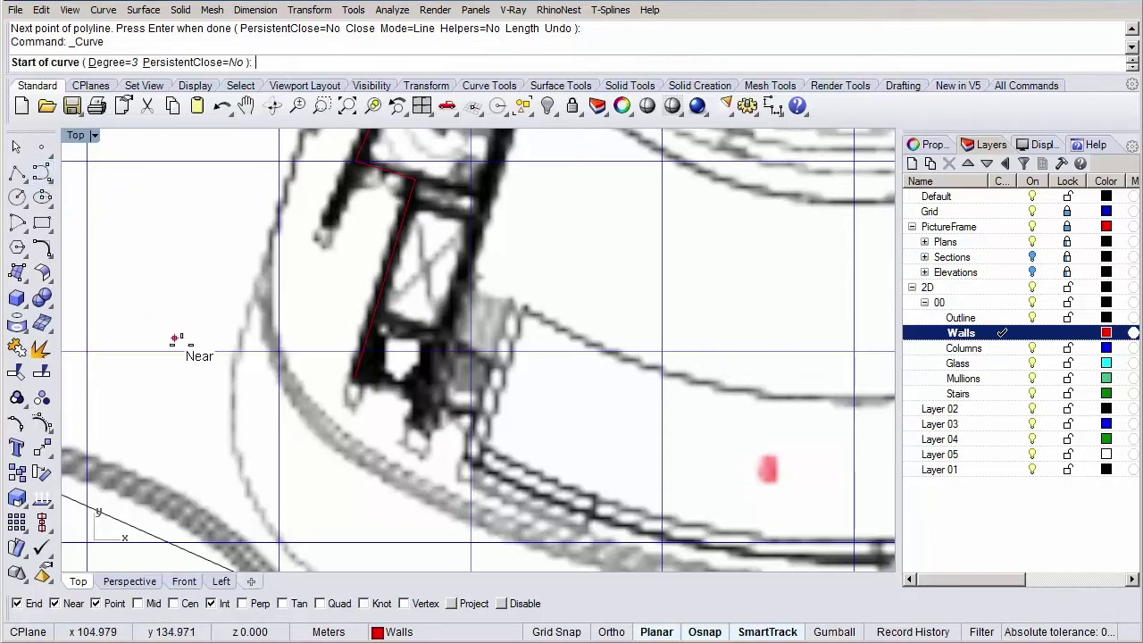
left_click(353, 380)
left_click(470, 493)
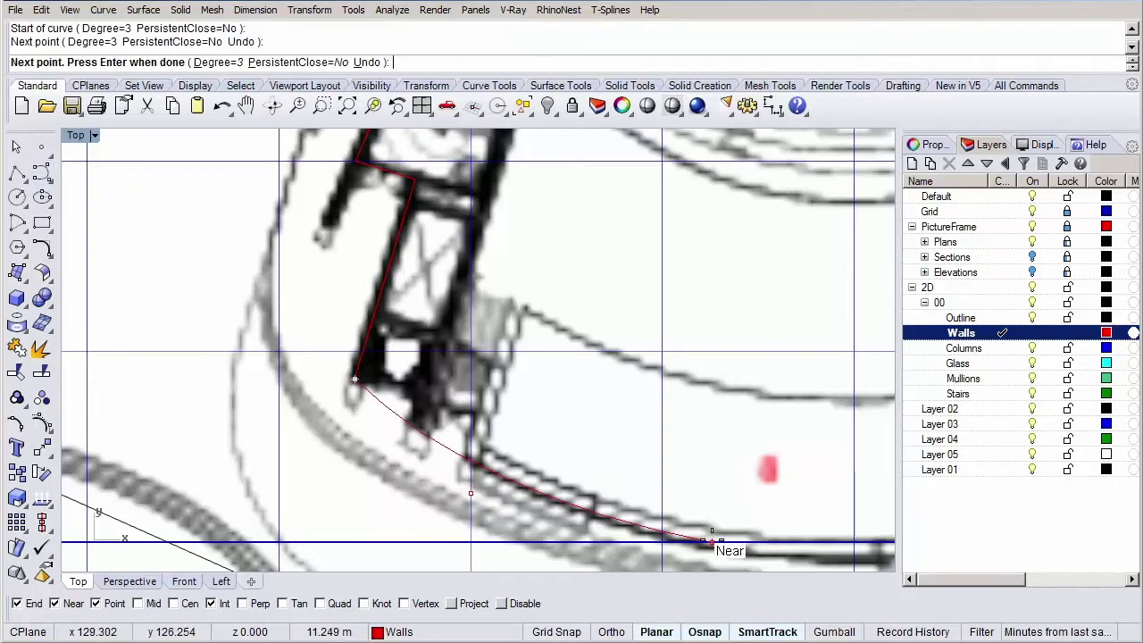
right_click_drag(712, 542, 481, 426)
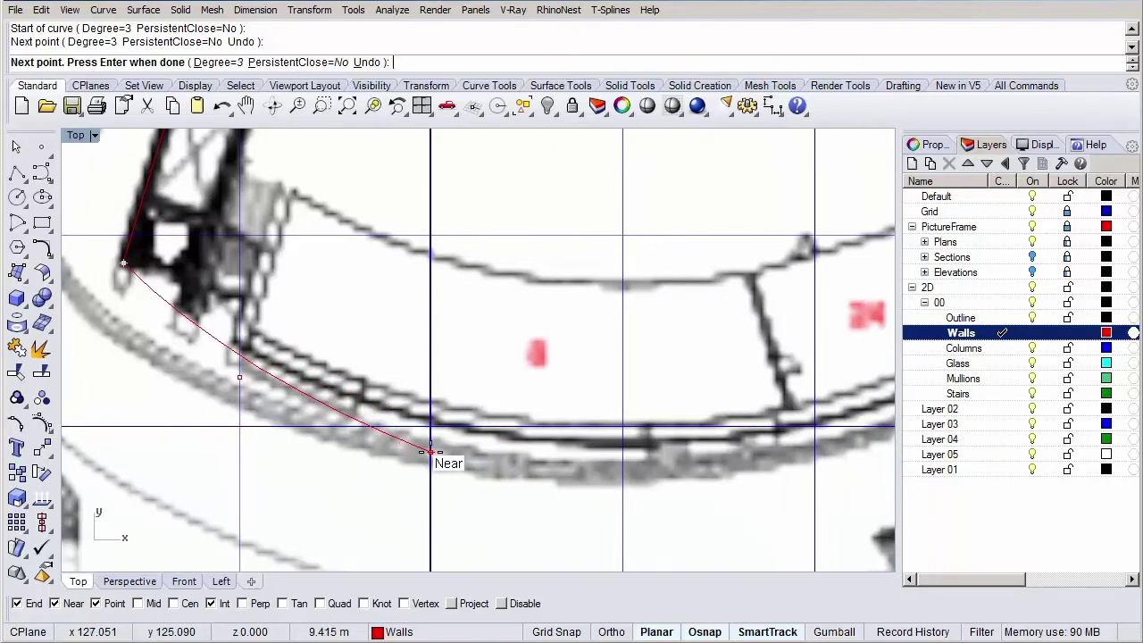
left_click(431, 451)
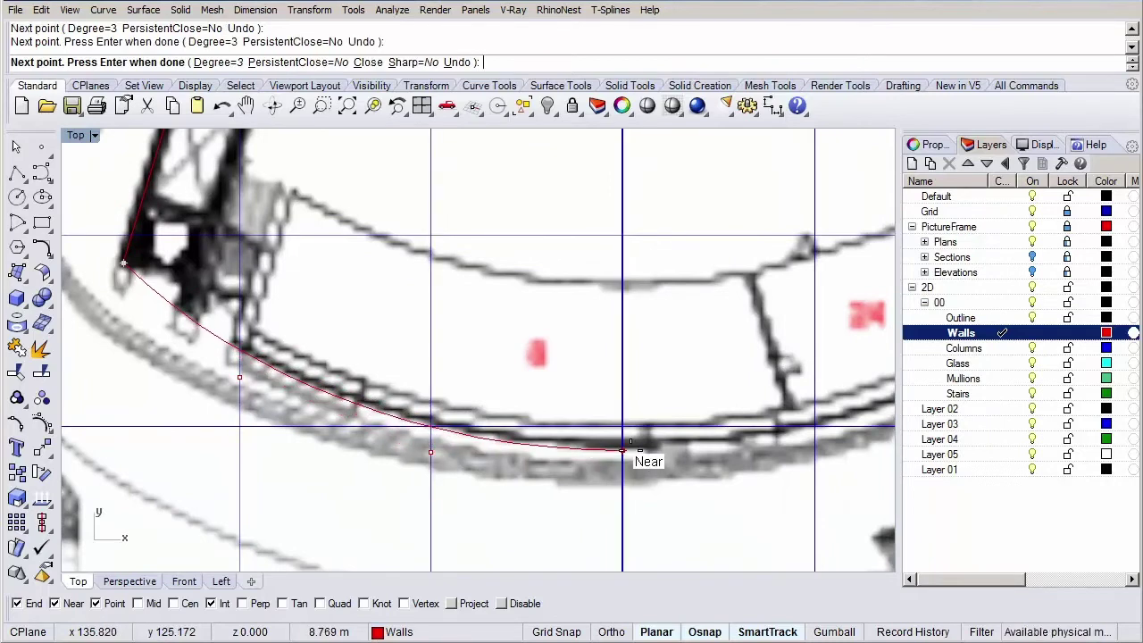
left_click(623, 469)
right_click_drag(770, 462, 518, 474)
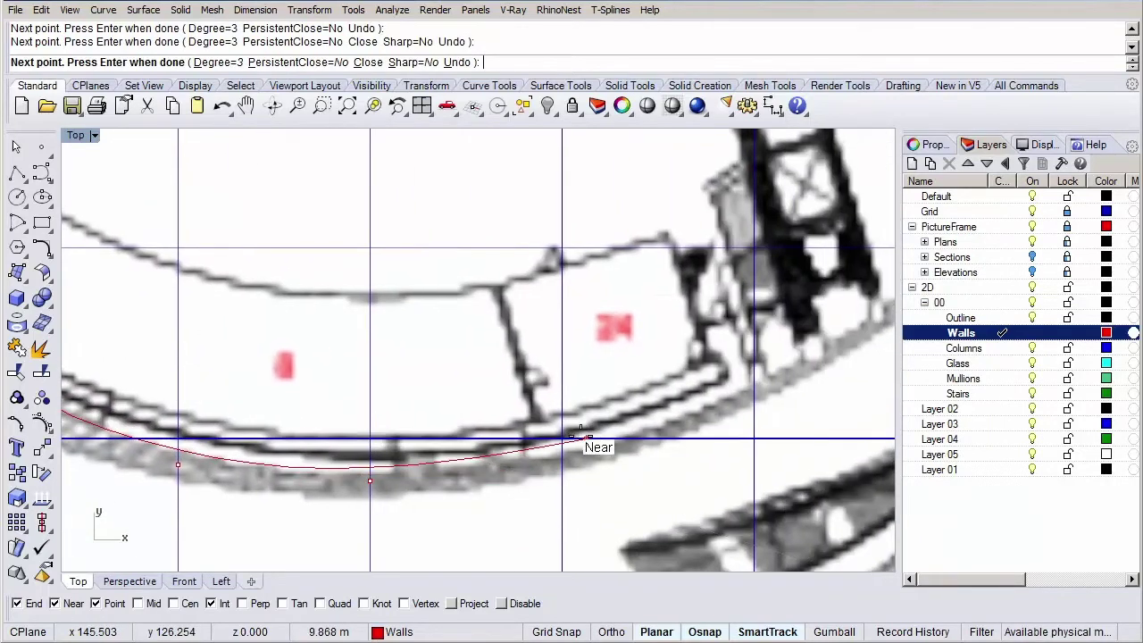
left_click(563, 439)
right_click_drag(778, 349, 581, 419)
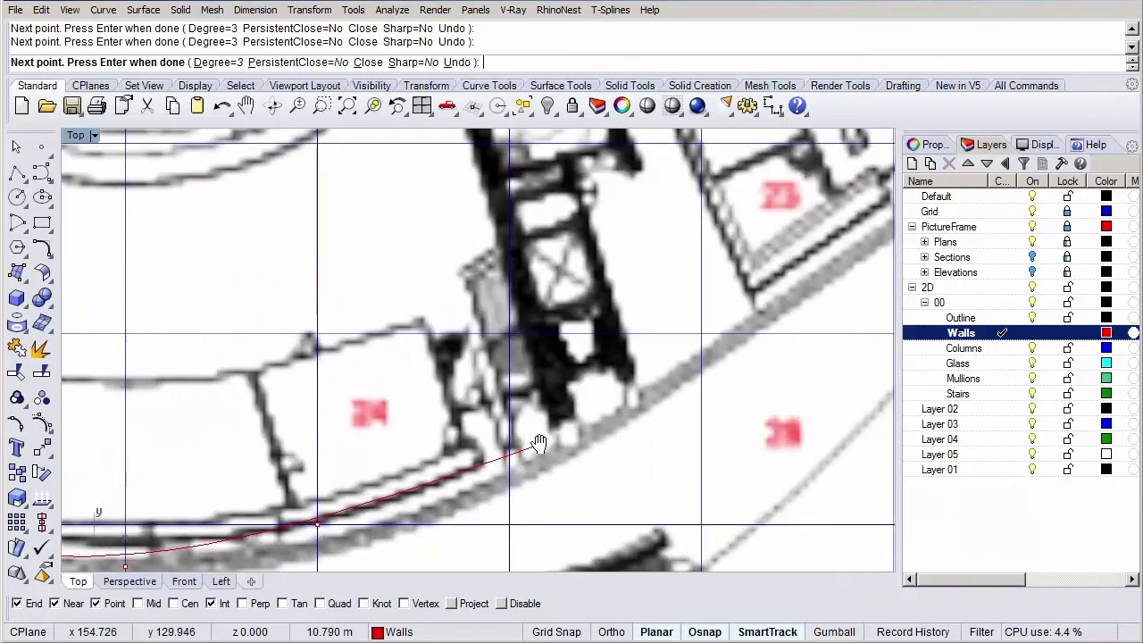
scroll(580, 420, "down", 2)
scroll(576, 424, "down", 1)
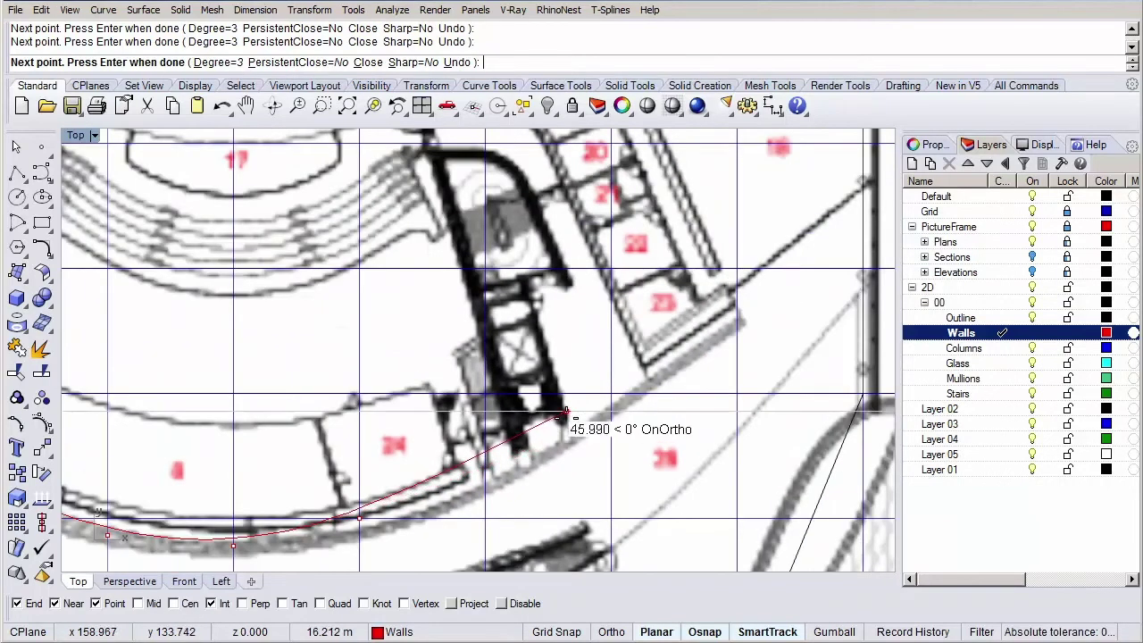
scroll(565, 415, "up", 2)
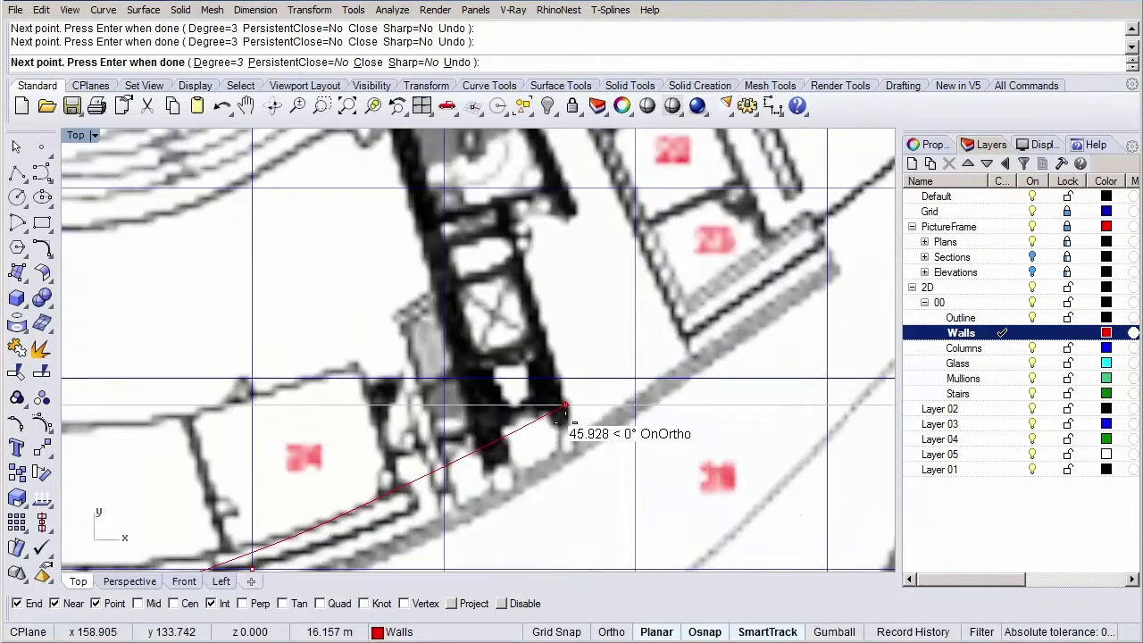
left_click(567, 415)
key("Return")
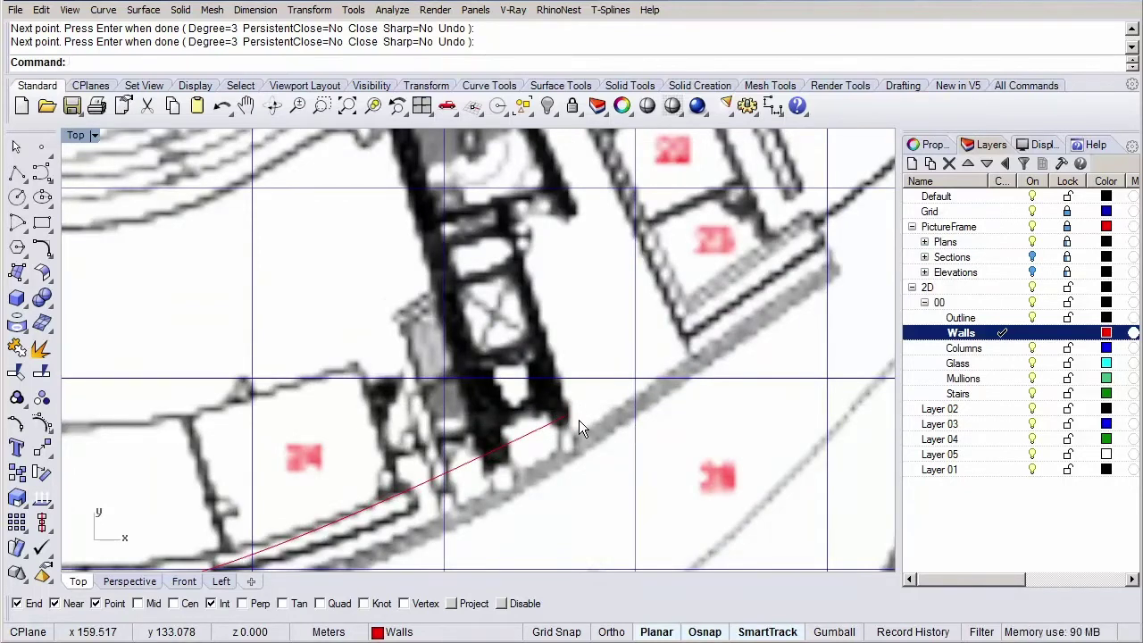
Start a wall polyline at the curve's endpoint and trace the stair core's wall corners
left_click(17, 178)
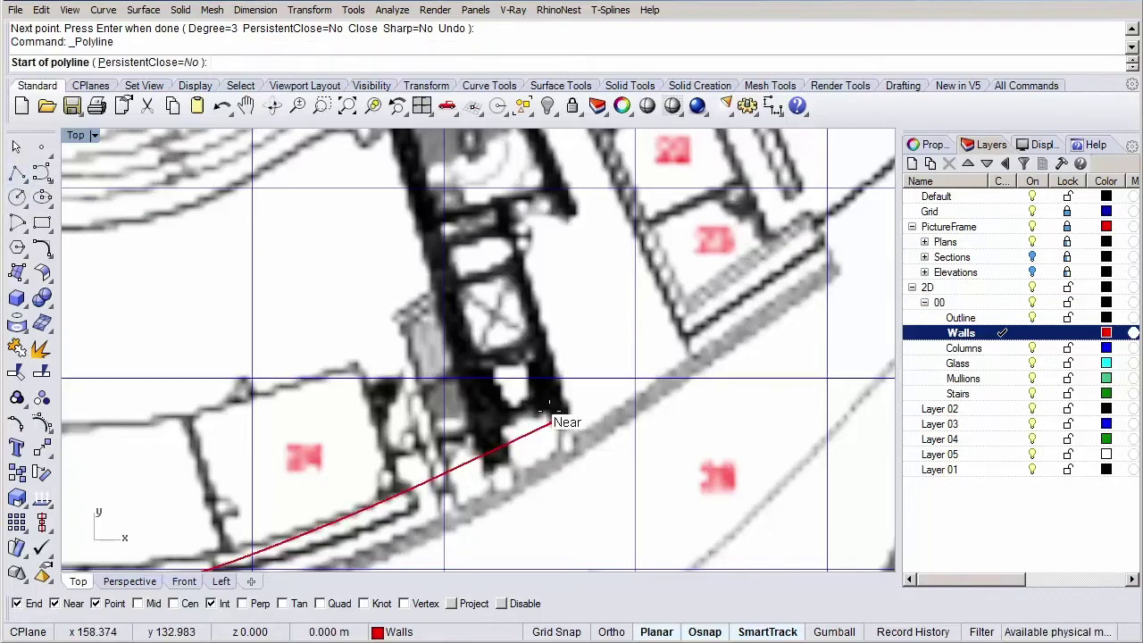
left_click(560, 415)
right_click_drag(560, 415, 553, 543)
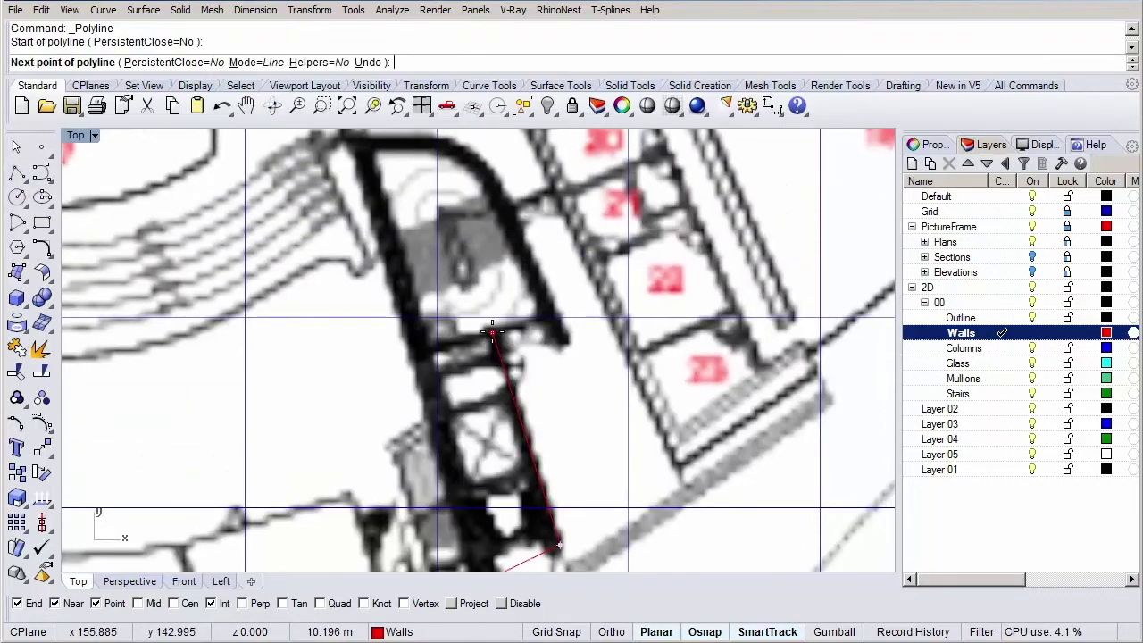
left_click(498, 337)
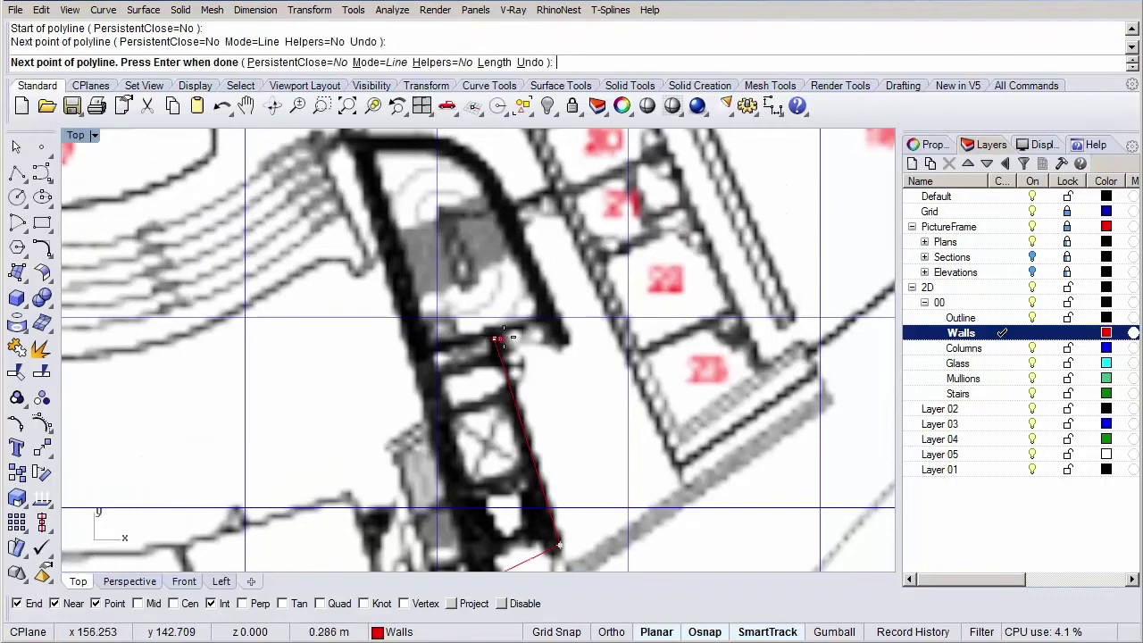
left_click(545, 317)
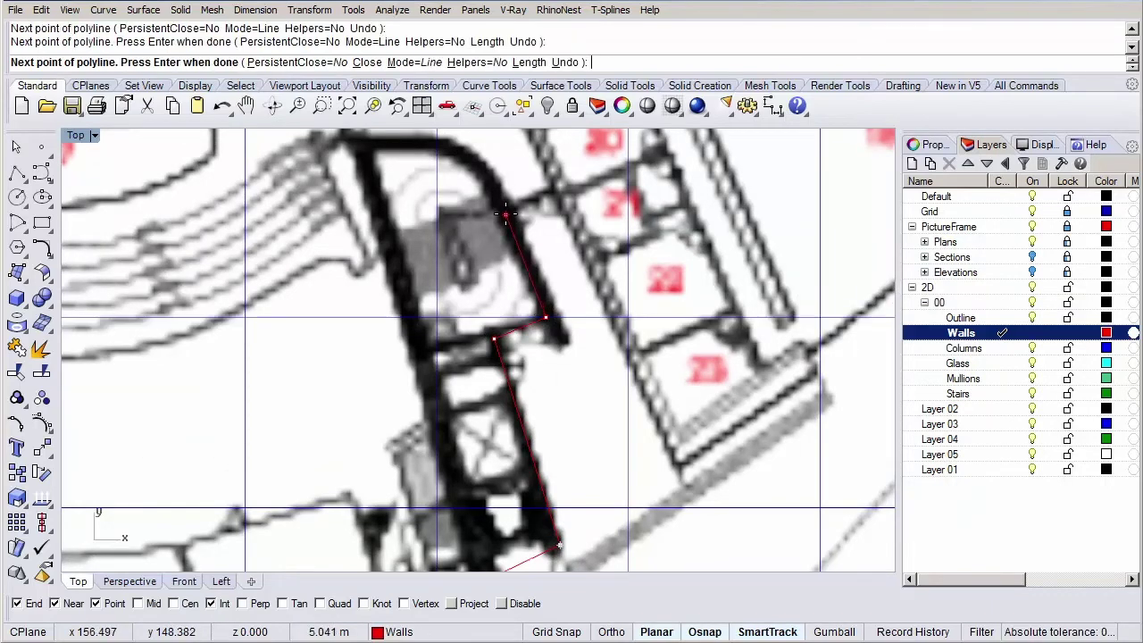
Continue the polyline past rooms 21–23 along the diagonal wall to the right-hand vertical wall
right_click_drag(505, 214, 540, 419)
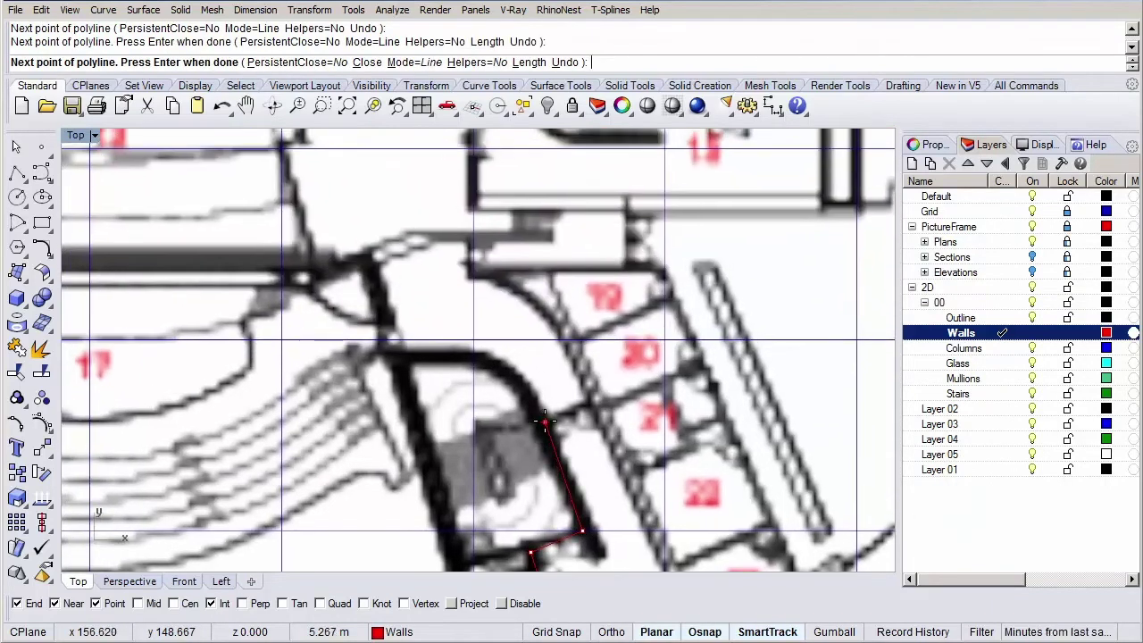
scroll(544, 421, "down", 2)
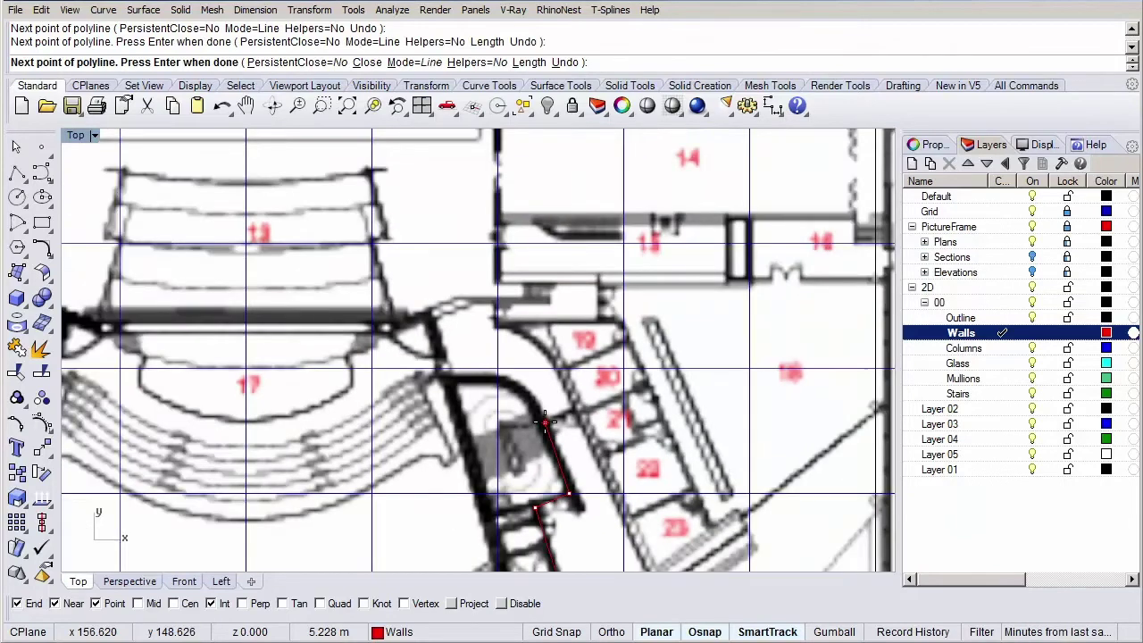
scroll(544, 421, "down", 1)
mouse_move(544, 421)
right_mouse_down()
mouse_move(502, 410)
mouse_move(387, 290)
right_mouse_up()
scroll(393, 297, "up", 1)
scroll(388, 302, "up", 1)
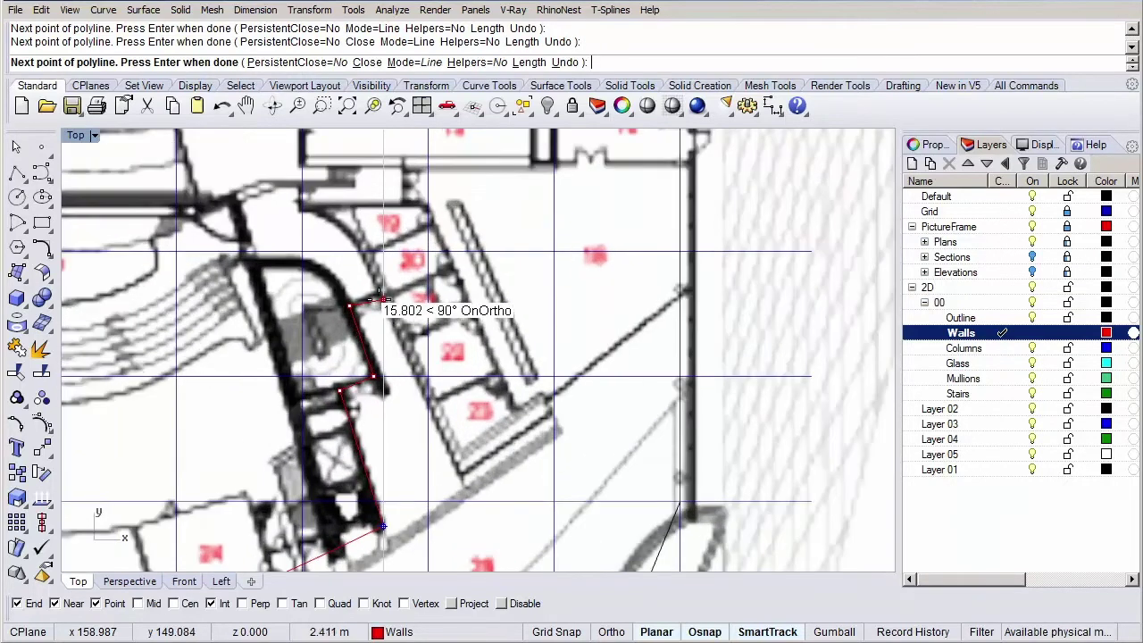
left_click(379, 292)
left_click(458, 471)
scroll(556, 416, "up", 1)
left_click(554, 424)
right_click_drag(544, 400, 452, 477)
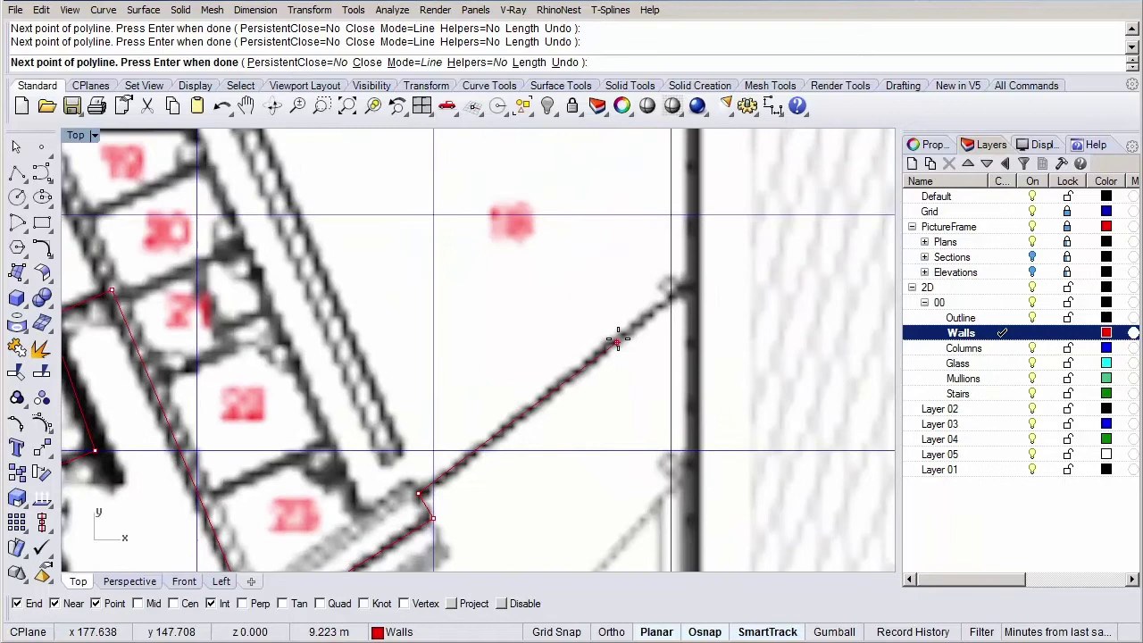
left_click(670, 296)
Finish the wall polyline, undo the earlier offset, and join the two wall curves
key("Return")
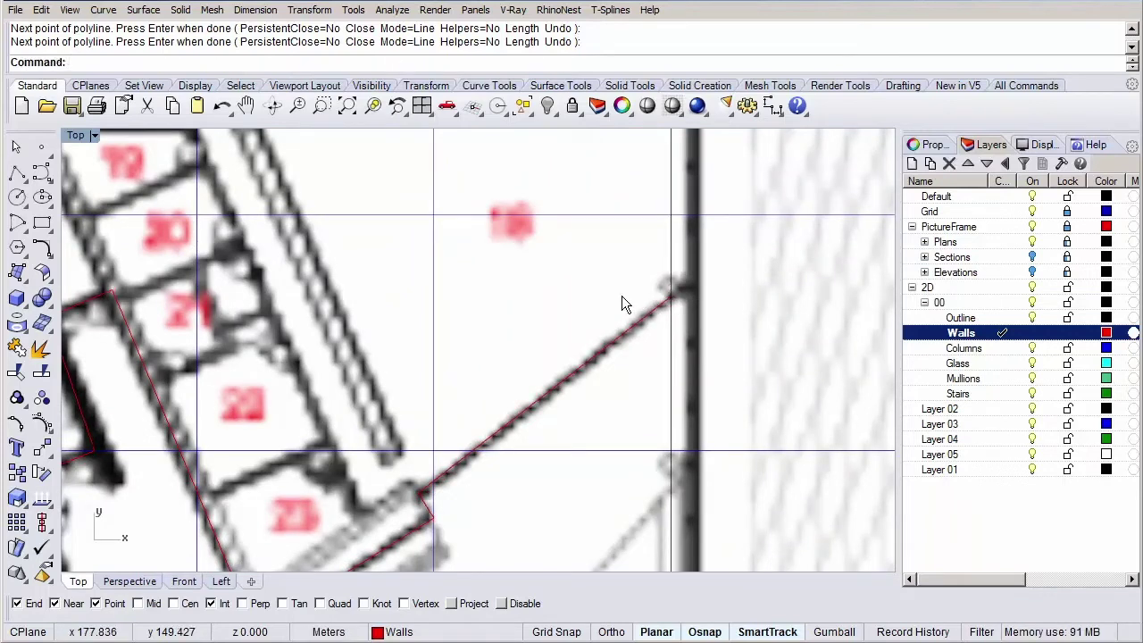
right_click_drag(518, 335, 593, 270)
scroll(590, 352, "down", 5)
key("ctrl+z")
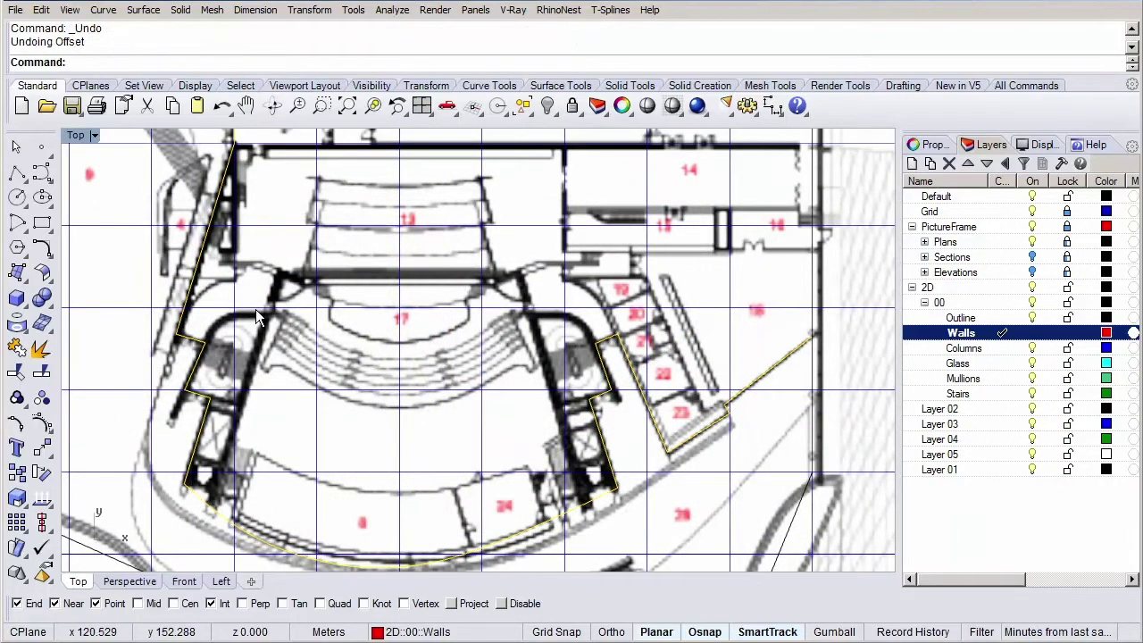
type("J")
key("Return")
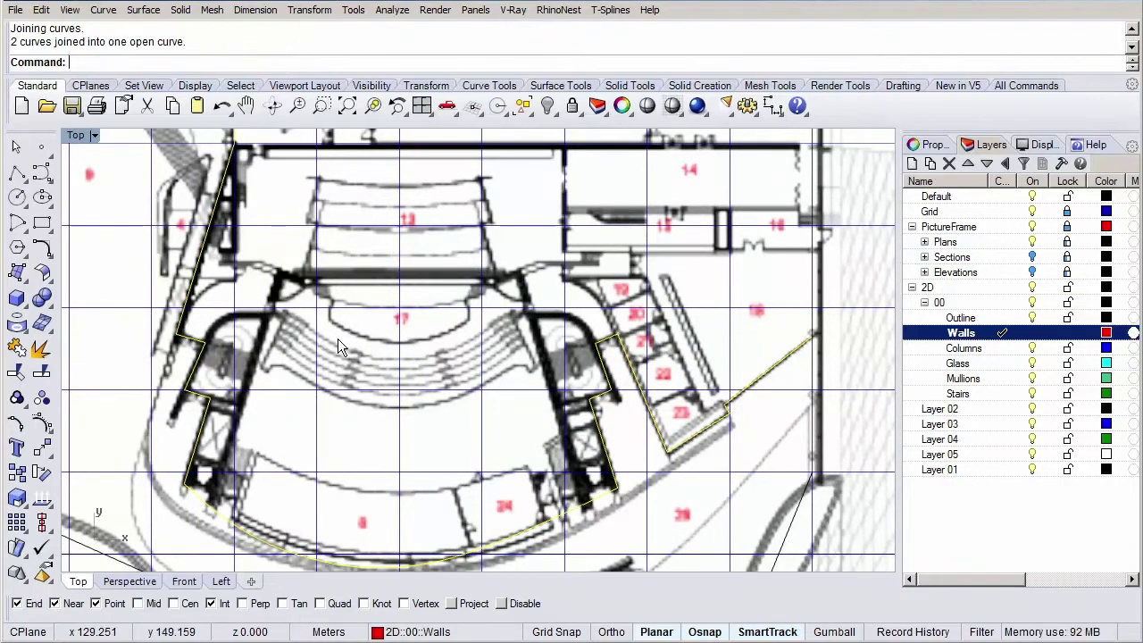
left_click(337, 341)
Fillet the corridor corner at room 13 between the two wall curves with radius 5
scroll(294, 203, "up", 5)
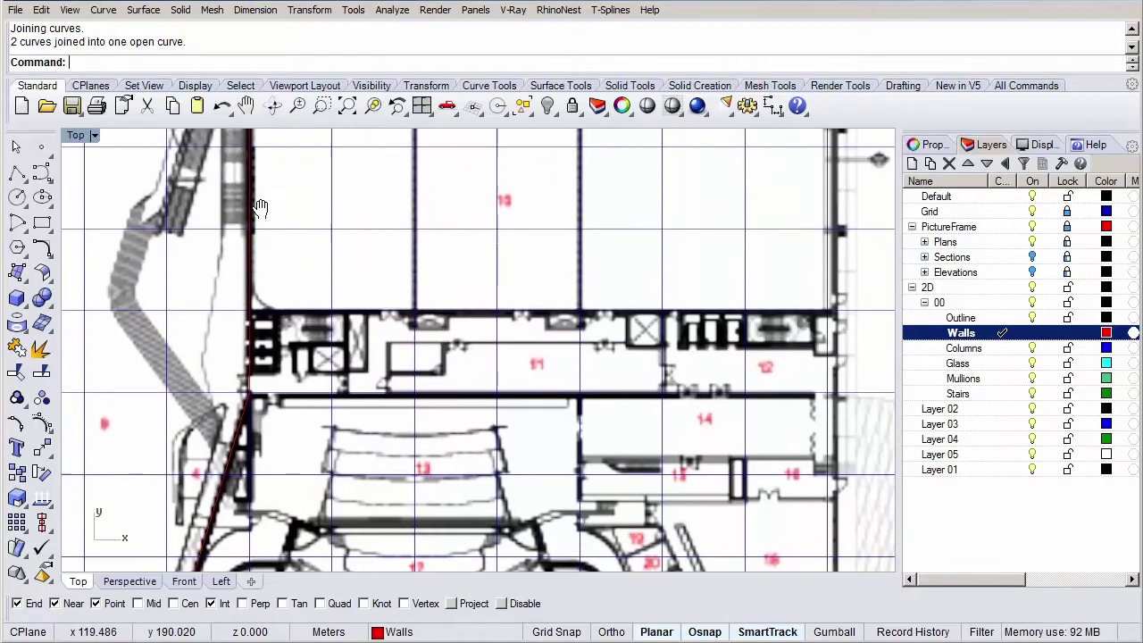
scroll(279, 344, "up", 2)
type("f")
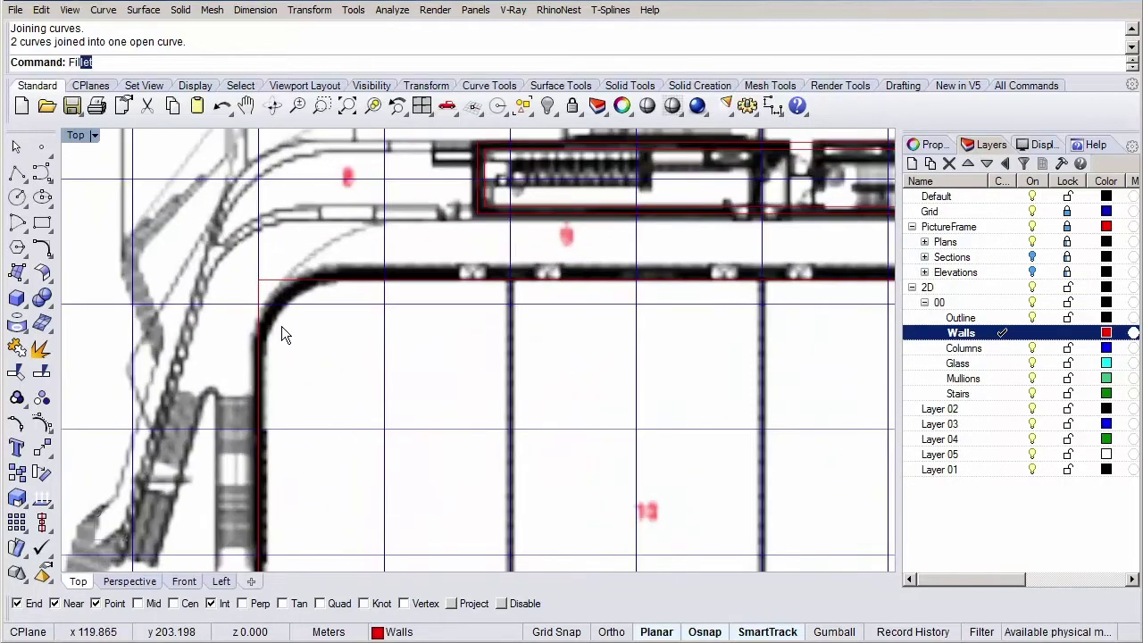
key("Return")
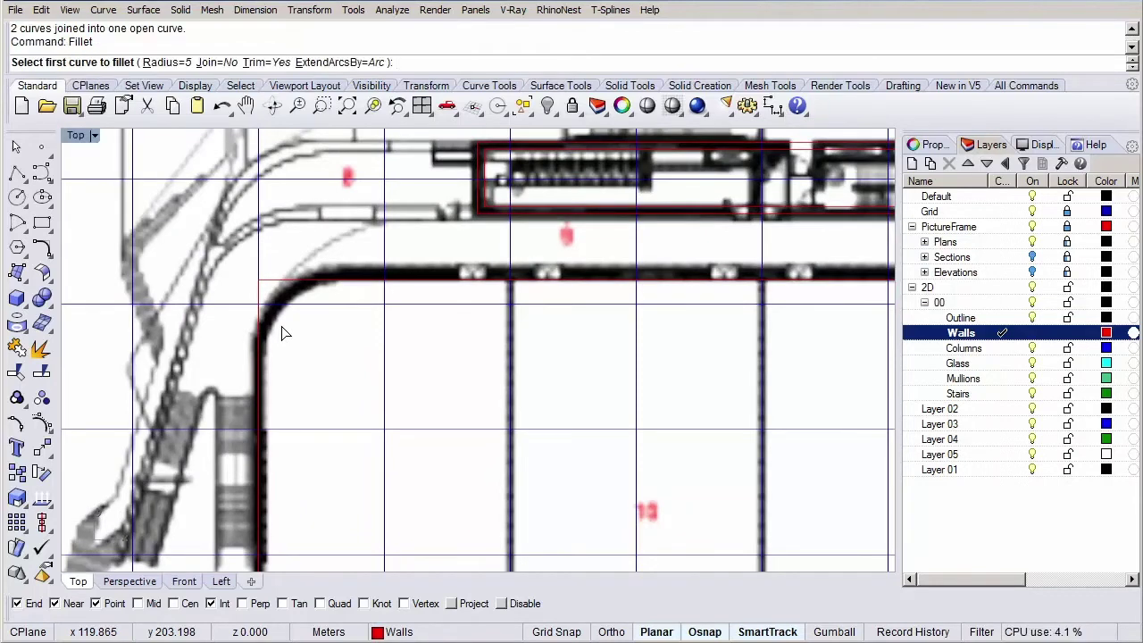
left_click(346, 284)
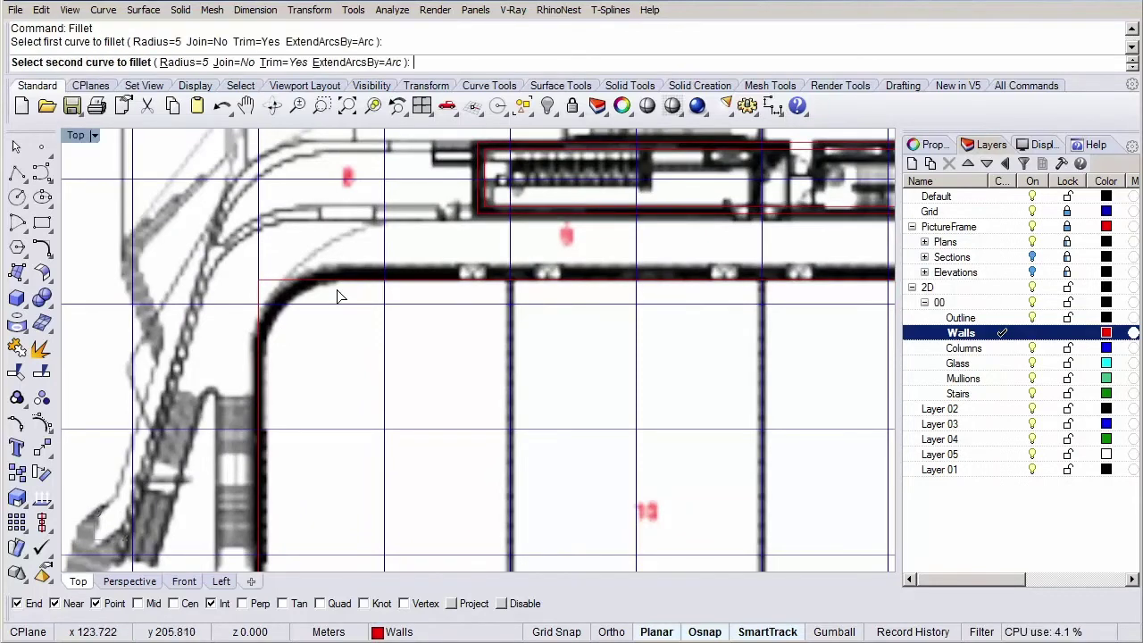
left_click(254, 399)
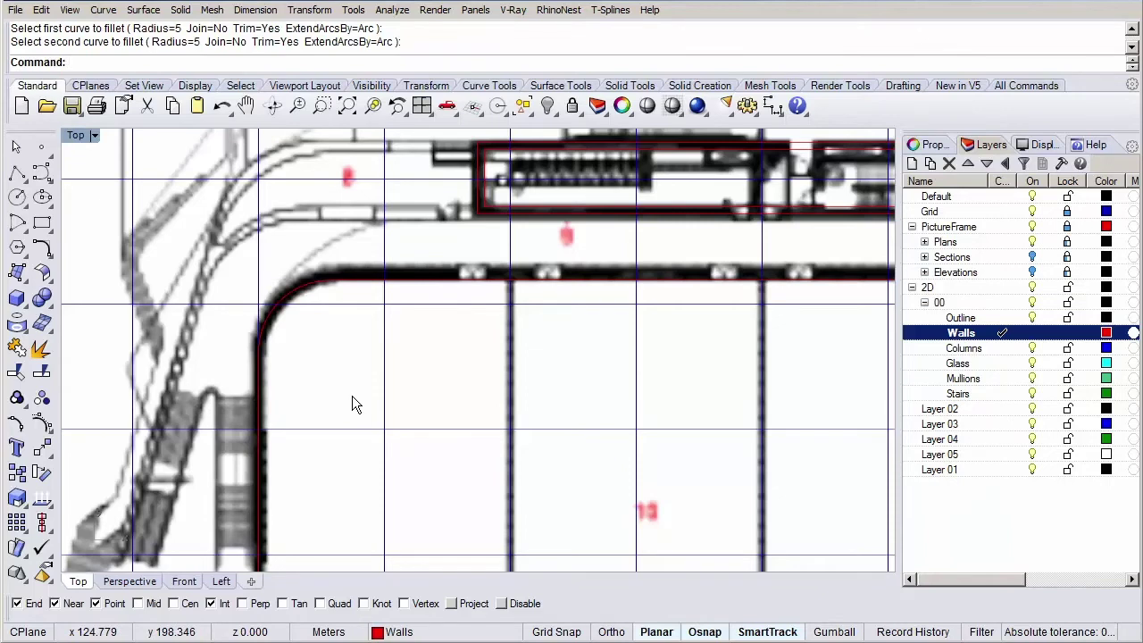
Offset the wall curve 0.5 with flat caps into a closed wall outline
type("Offset")
key("Return")
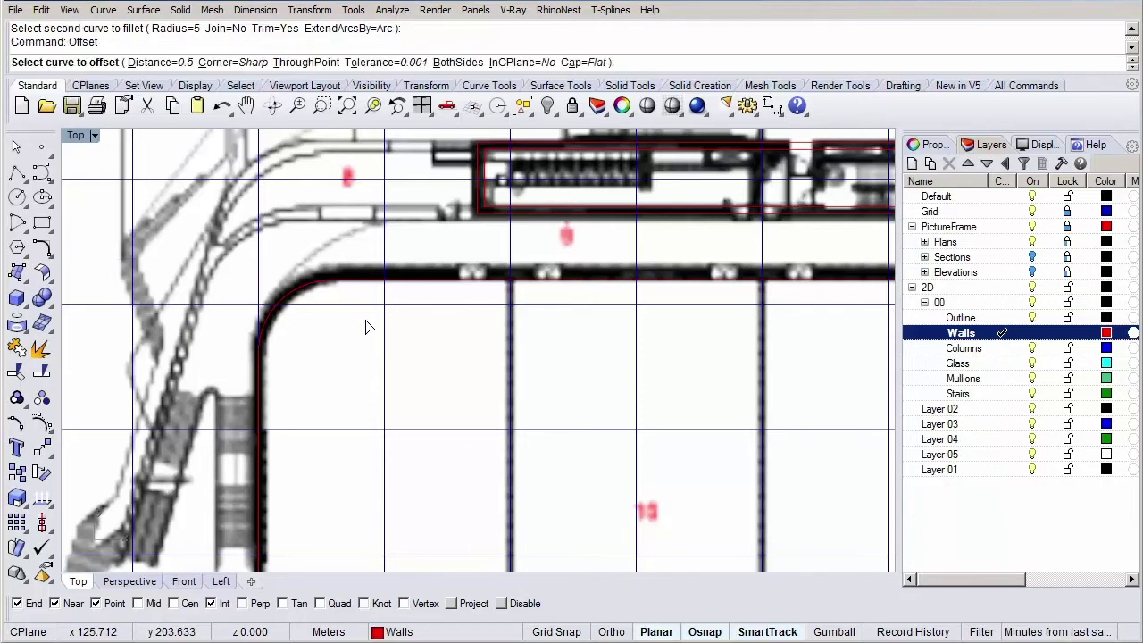
left_click(580, 62)
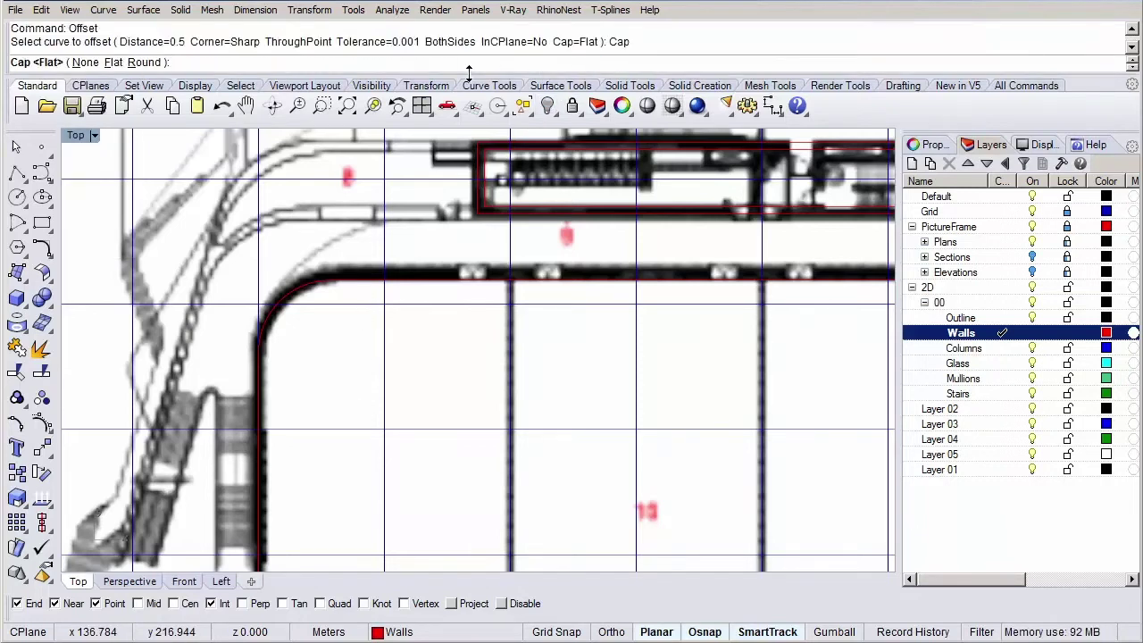
left_click(113, 61)
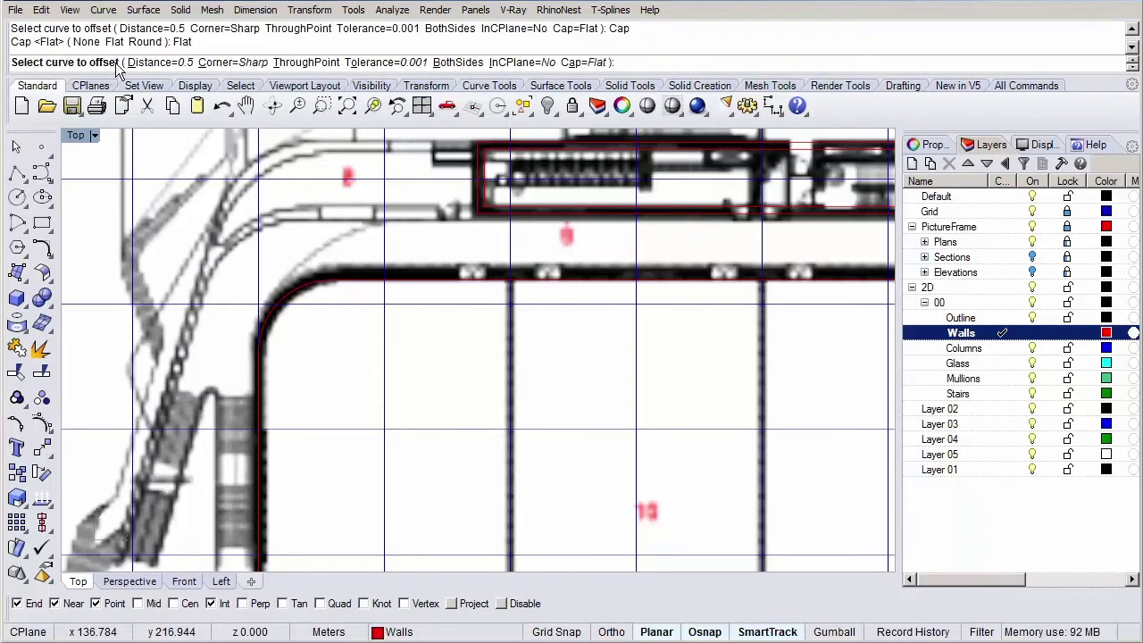
left_click(321, 276)
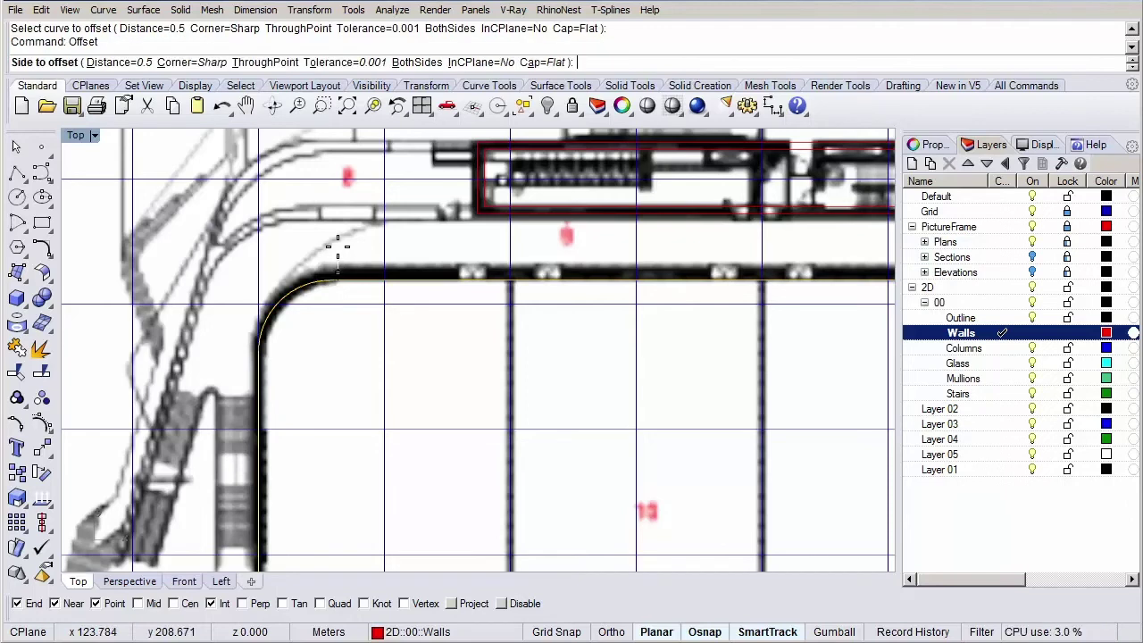
left_click(341, 286)
scroll(362, 353, "down", 3)
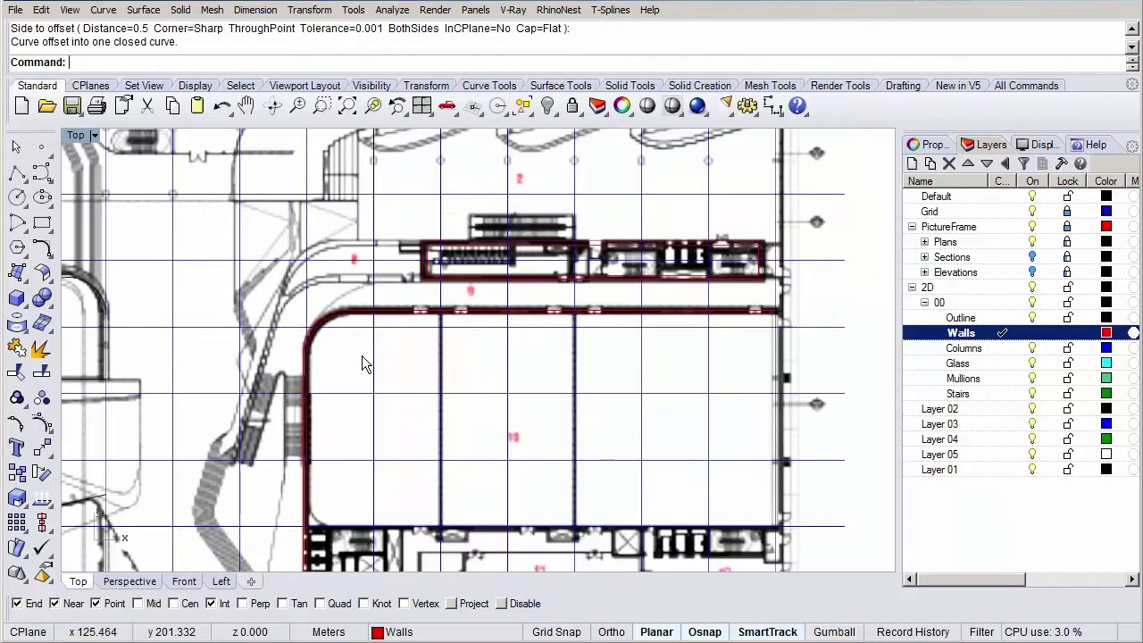
Draw a straight wall line along the rounded building's top edge near room 6
scroll(431, 514, "up", 2)
right_click_drag(431, 513, 460, 362)
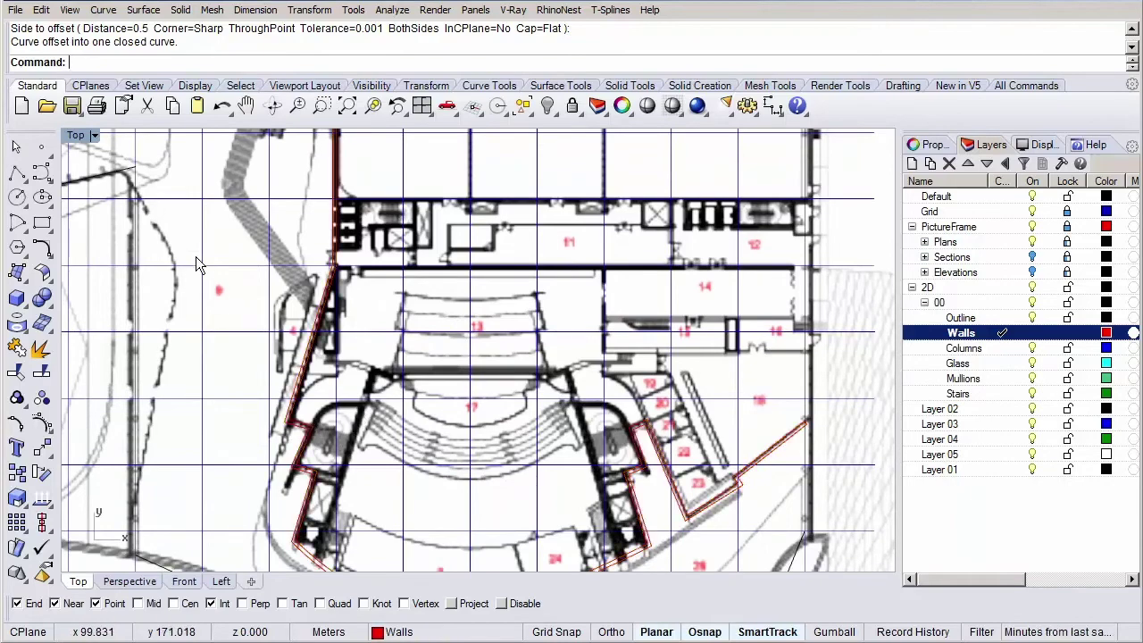
right_click_drag(196, 257, 287, 326)
scroll(433, 346, "up", 2)
scroll(384, 342, "up", 2)
scroll(384, 346, "up", 2)
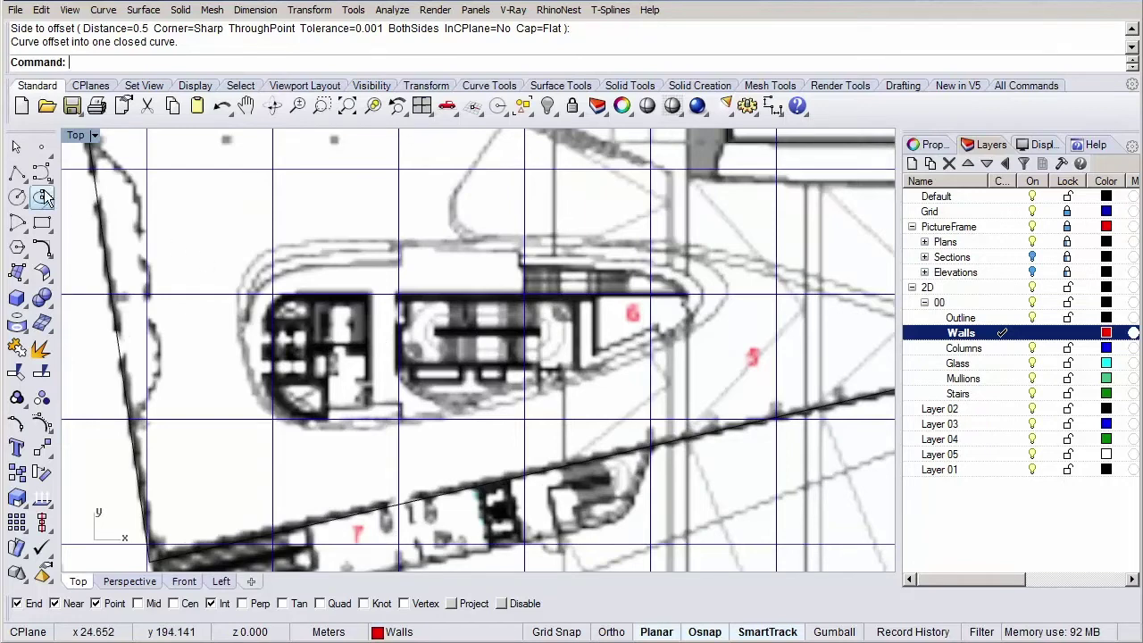
left_click(16, 176)
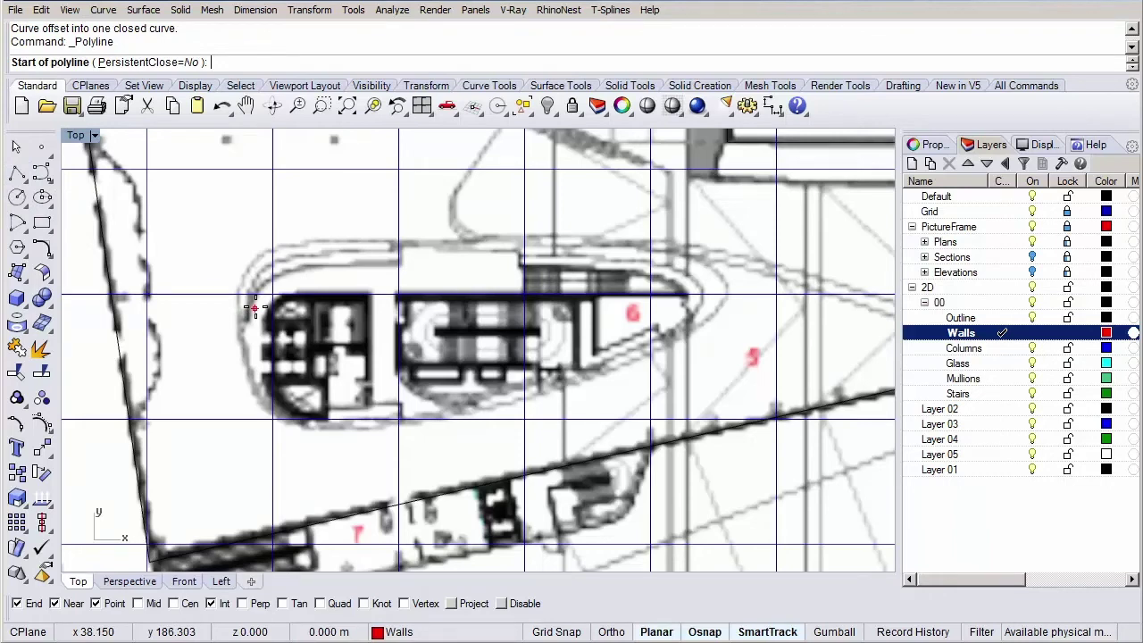
left_click(273, 294)
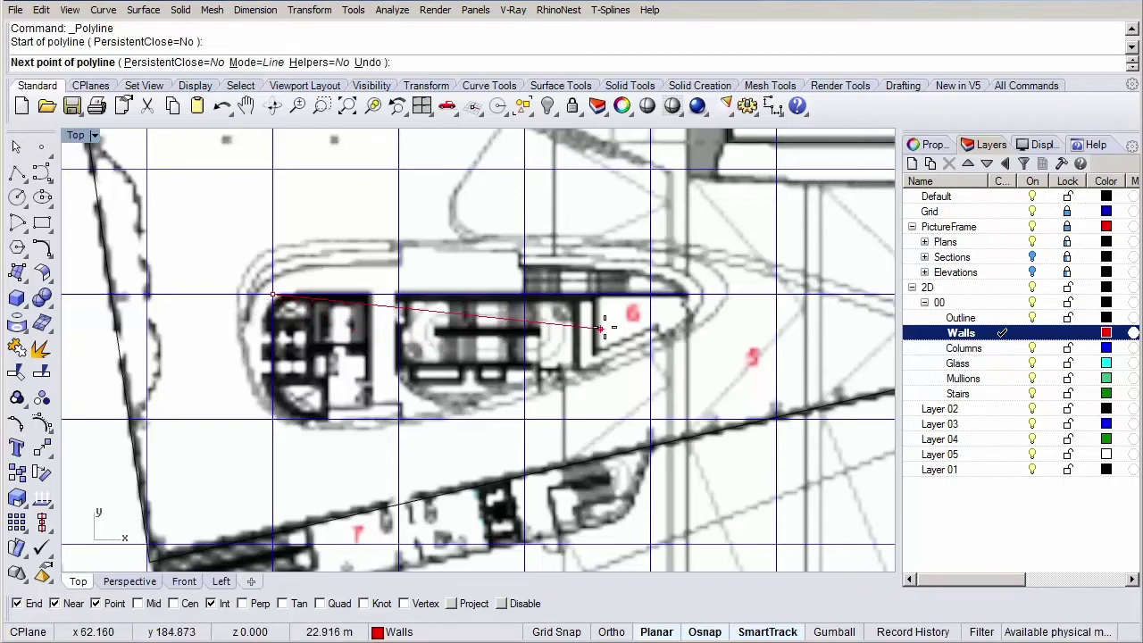
left_click(665, 294)
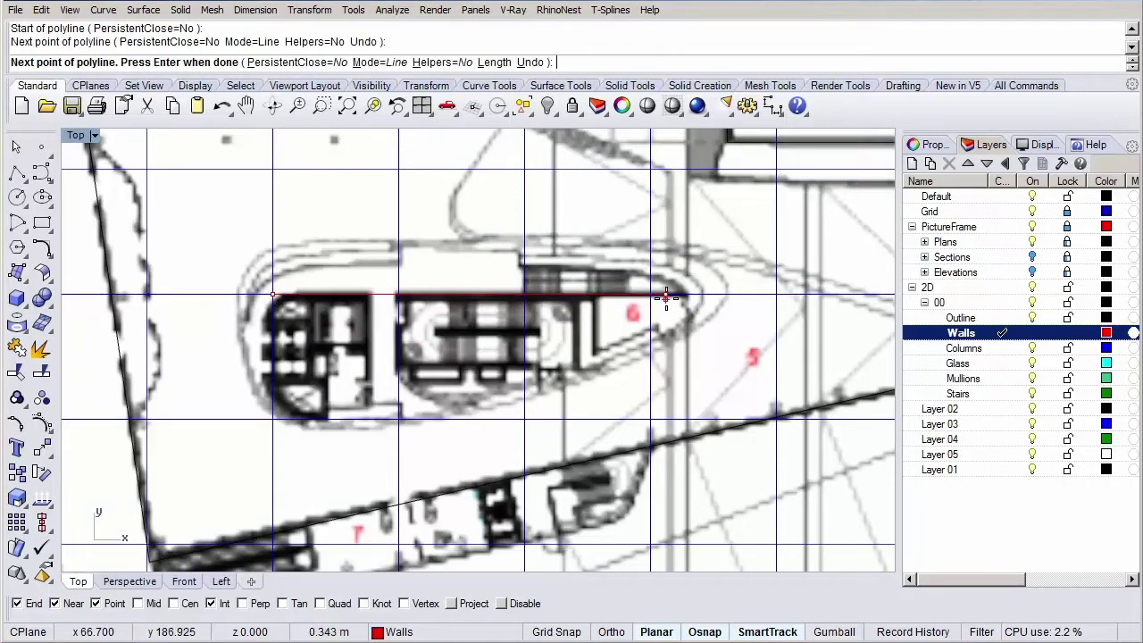
key("Return")
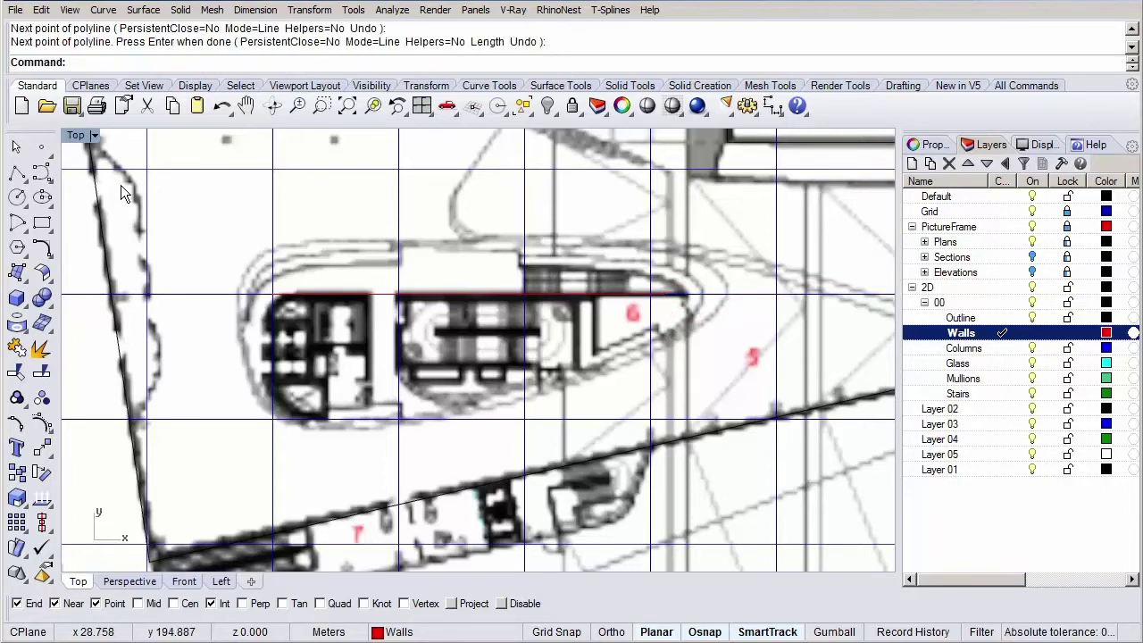
left_click(45, 173)
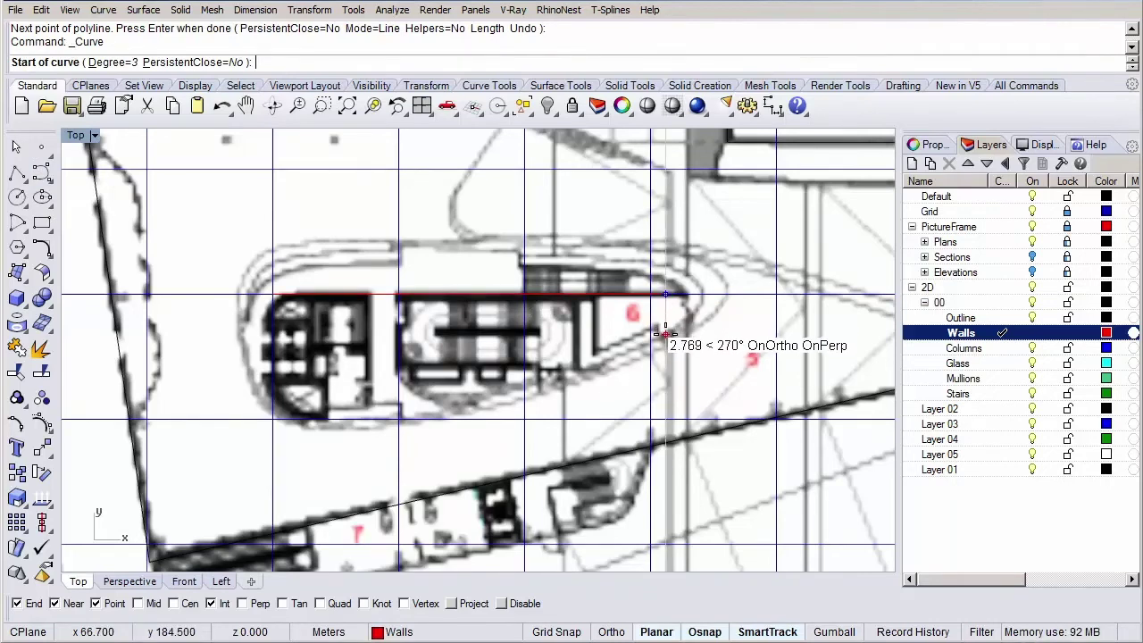
Trace the curved lower wall with a six-point curve from the right end to the left corner
left_click(666, 335)
left_click(576, 382)
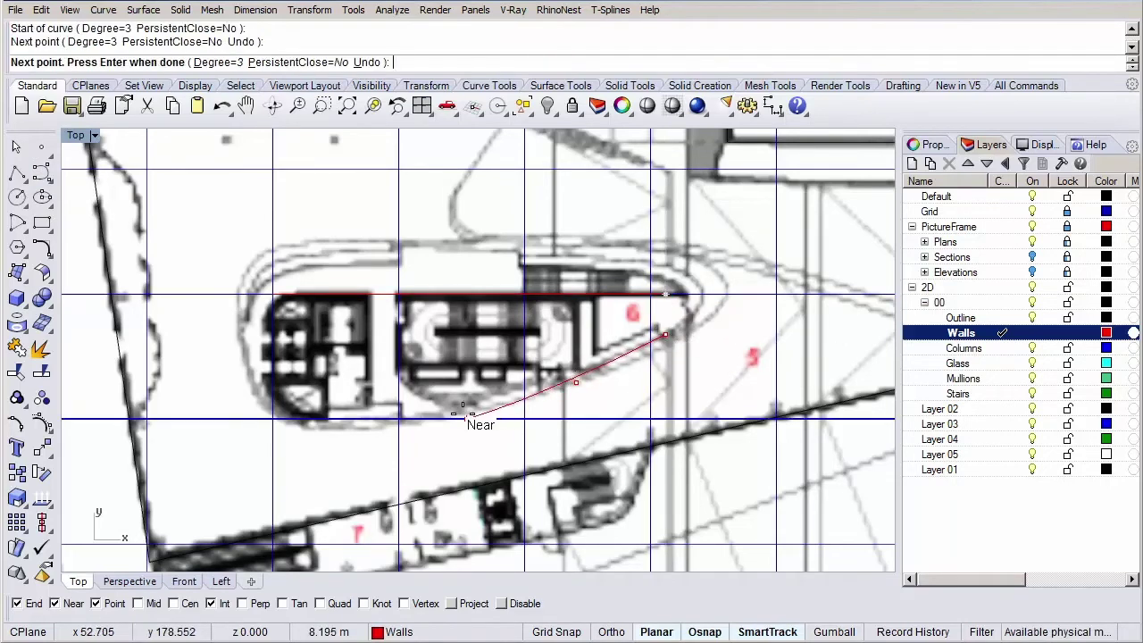
left_click(439, 417)
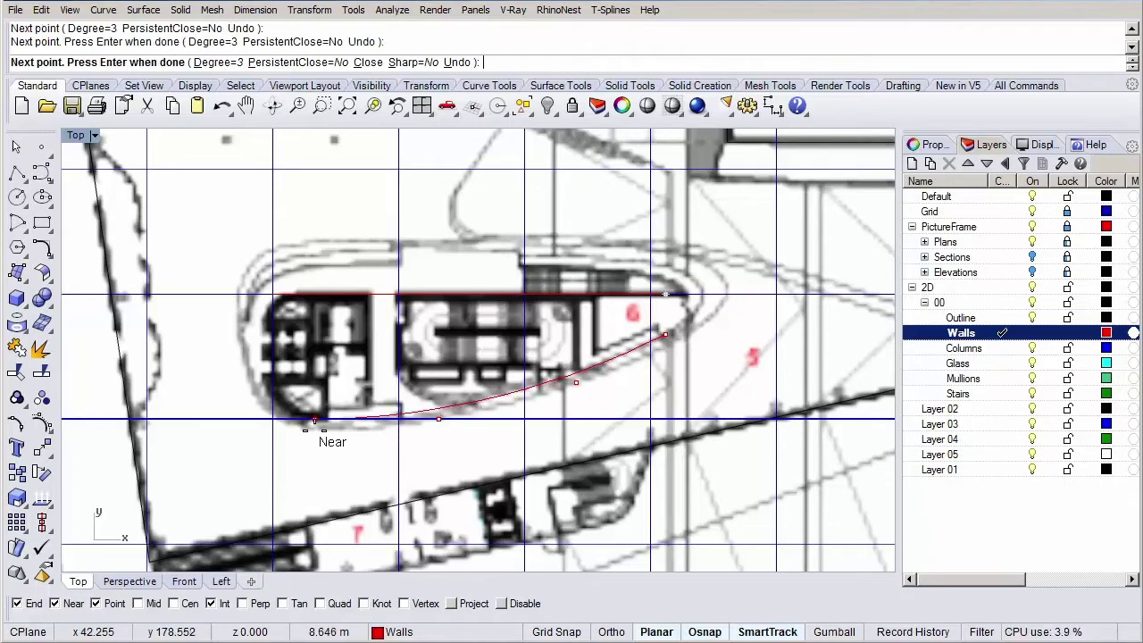
scroll(320, 421, "up", 2)
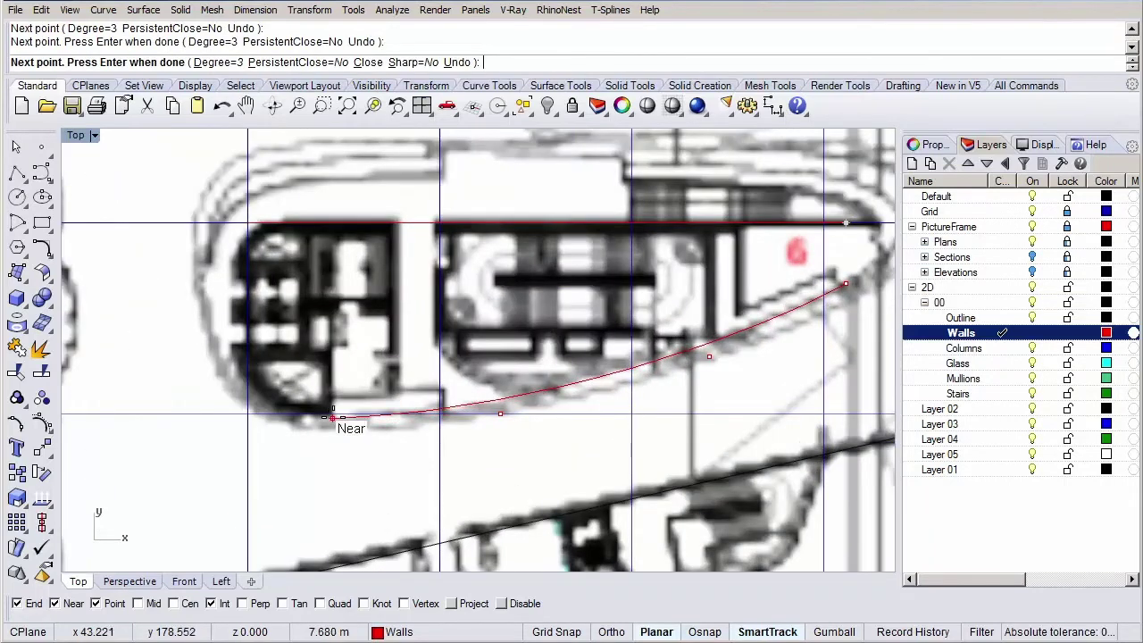
left_click(333, 416)
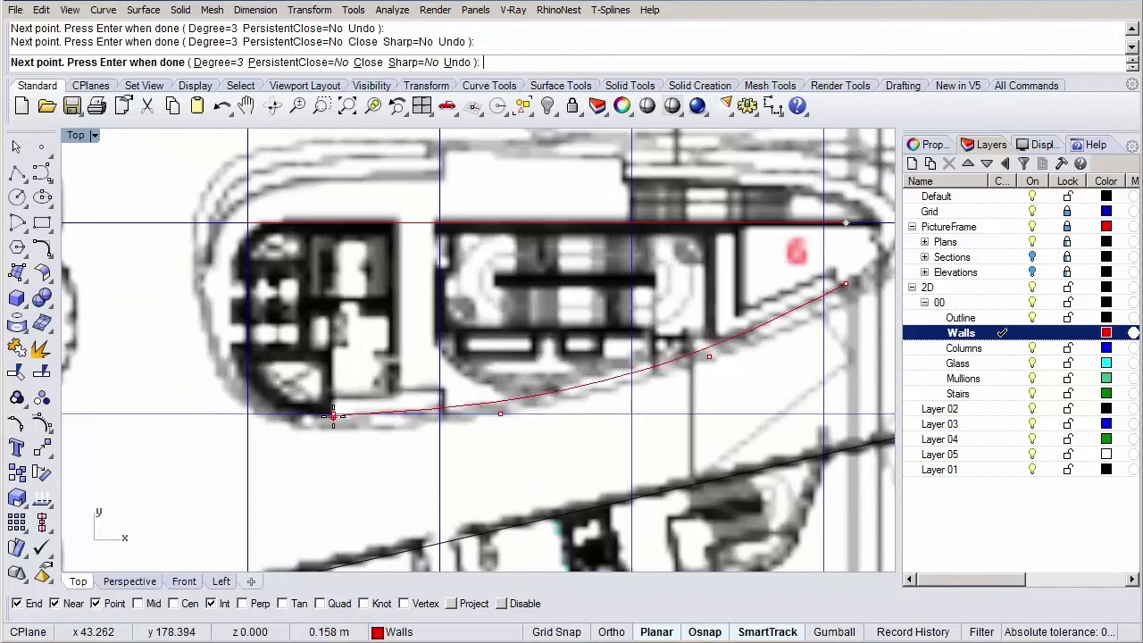
left_click(246, 400)
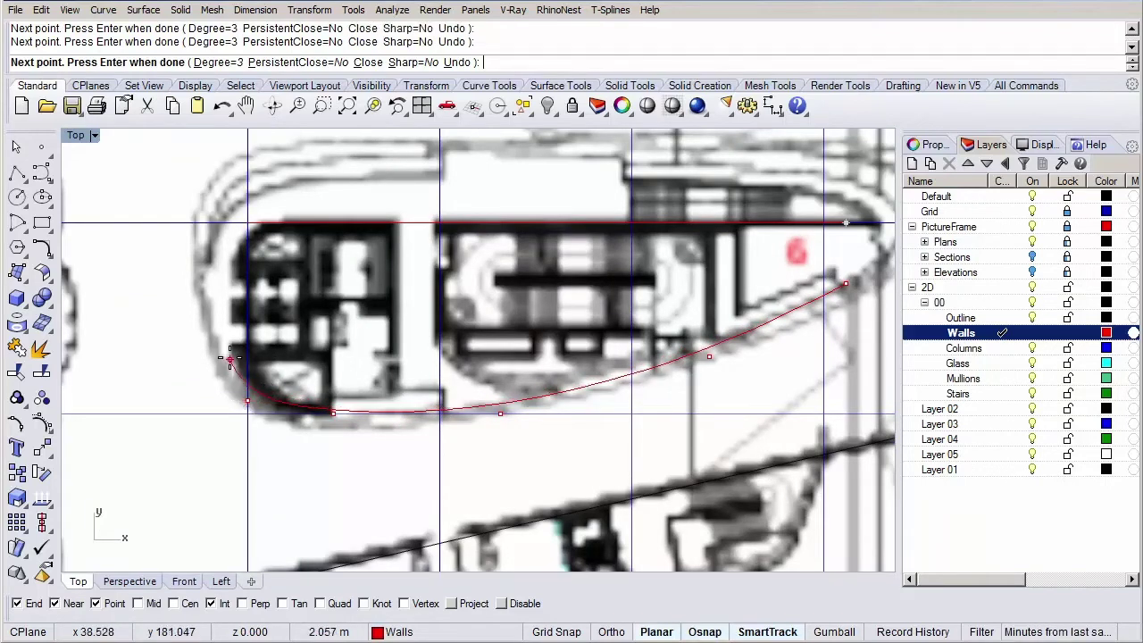
left_click(232, 333)
key("Return")
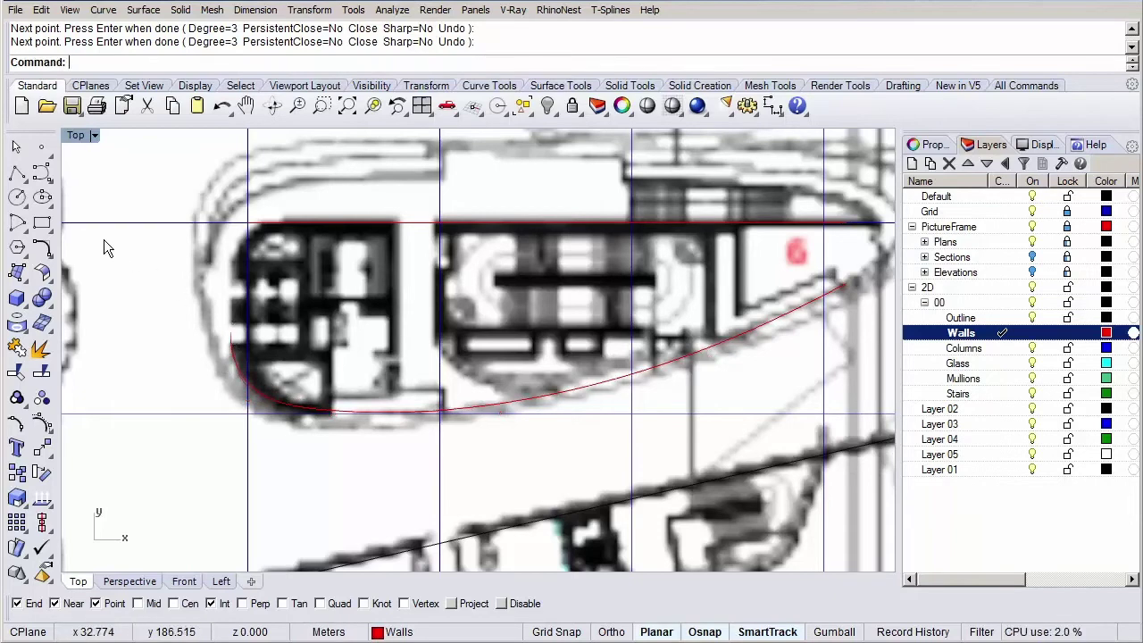
Draw a straight polyline edge up the left side to the outline's top-left
left_click(16, 173)
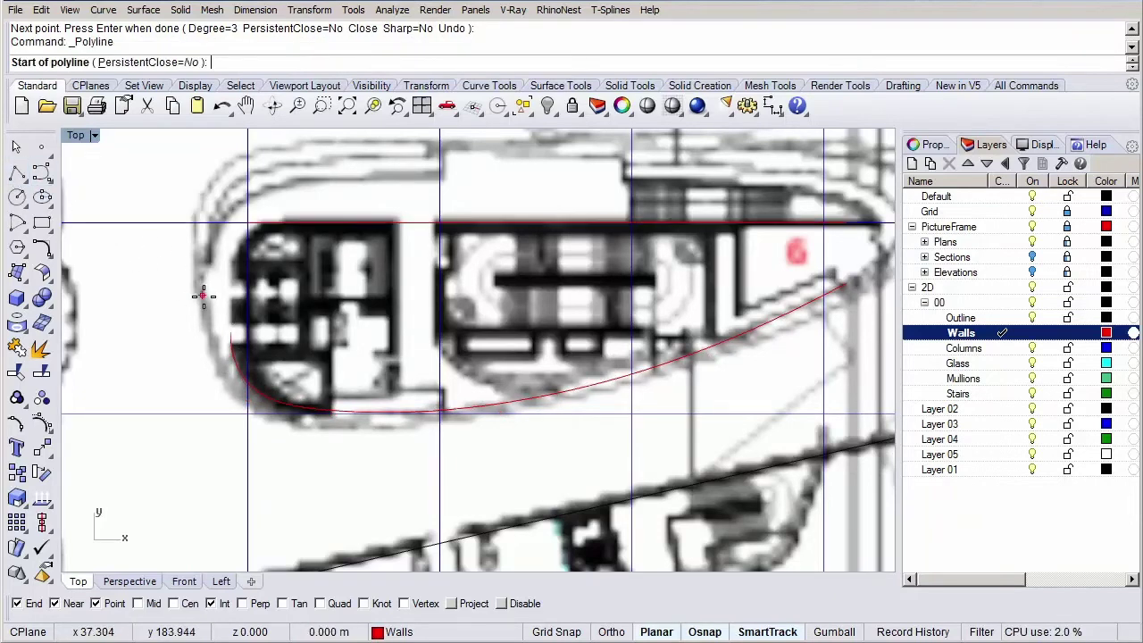
left_click(230, 323)
scroll(223, 284, "up", 2)
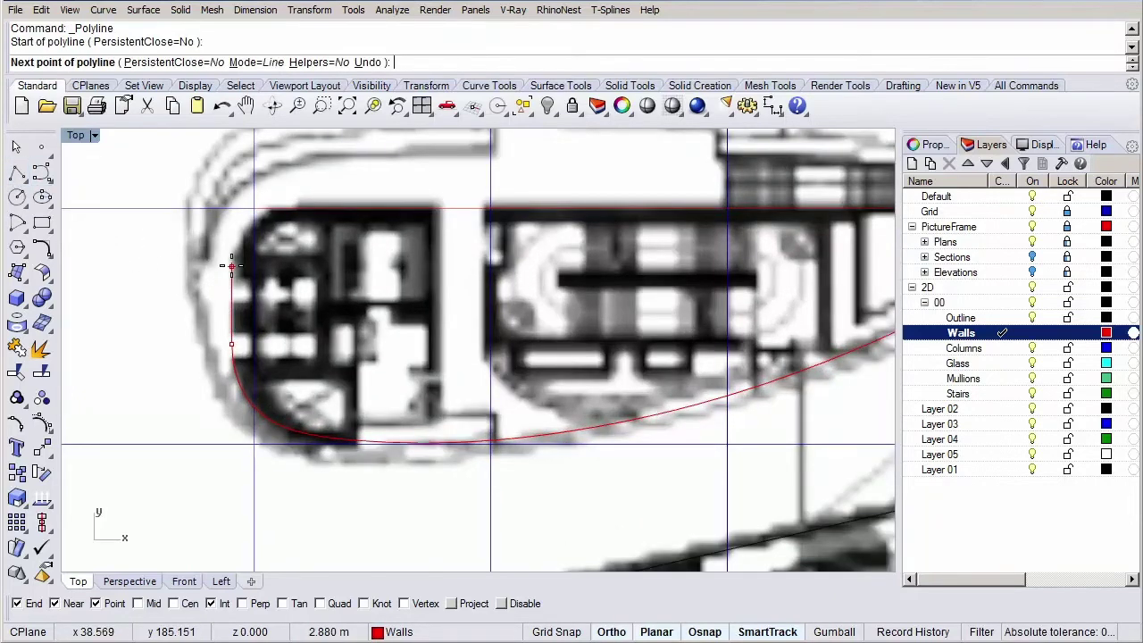
left_click(231, 257, "shift")
key("Return")
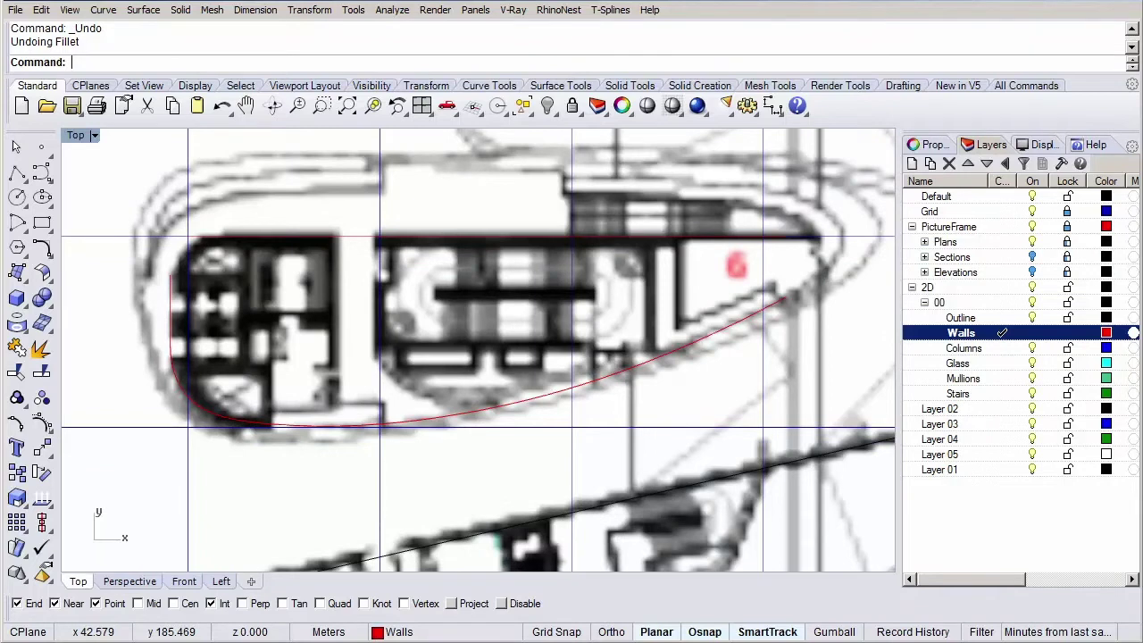
Fillet the top-left corner between the top and left edges with radius 2
key("Return")
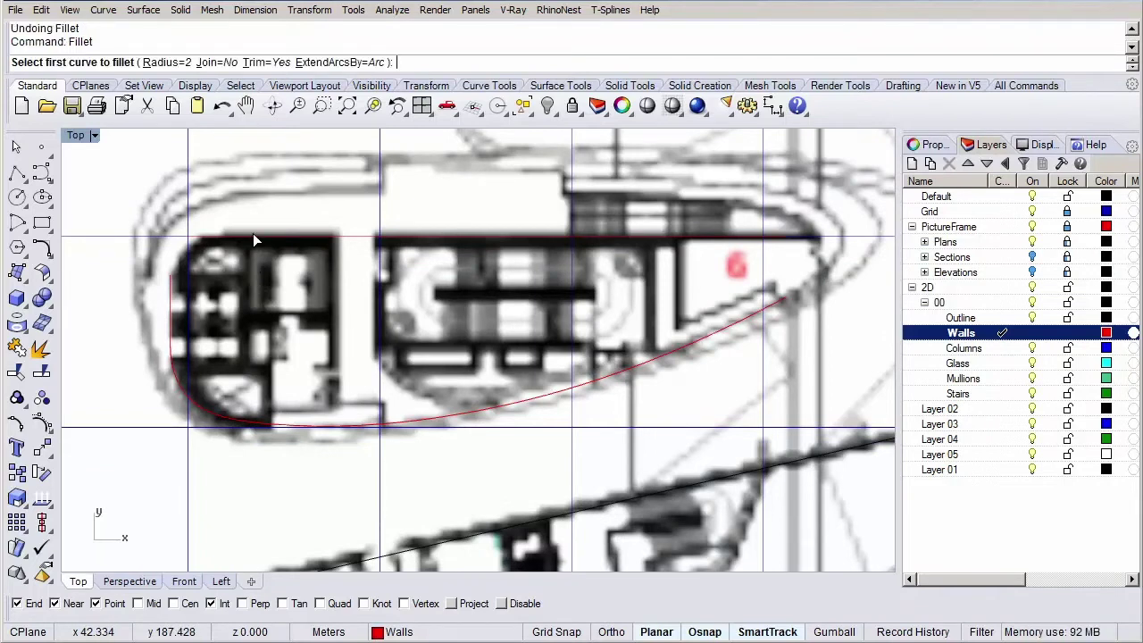
left_click(152, 63)
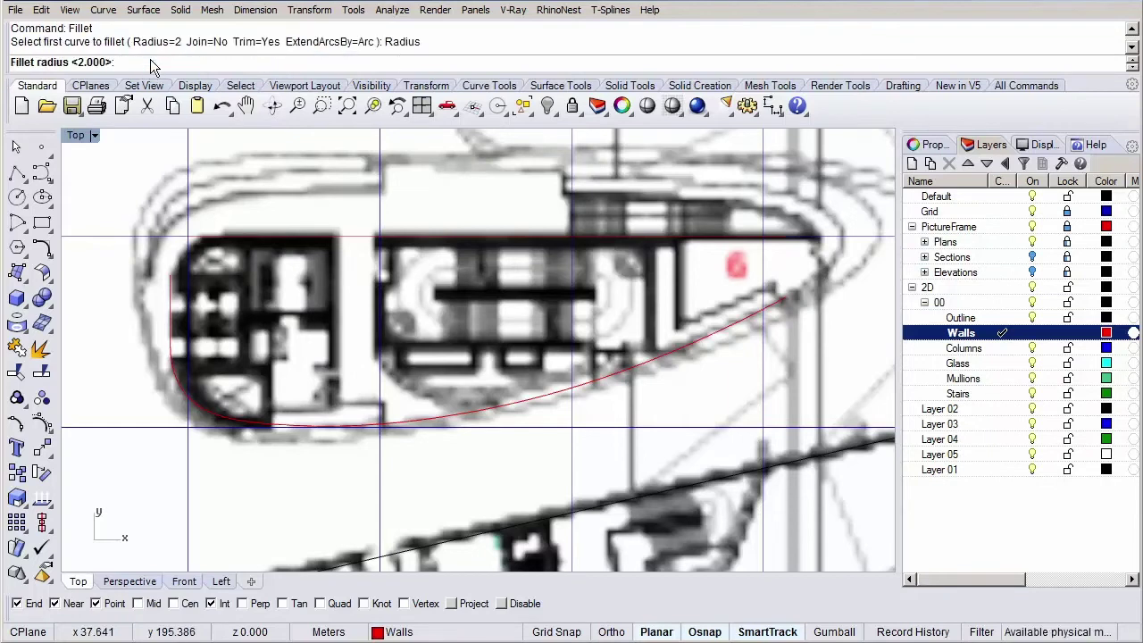
type("2")
key("Return")
left_click(214, 240)
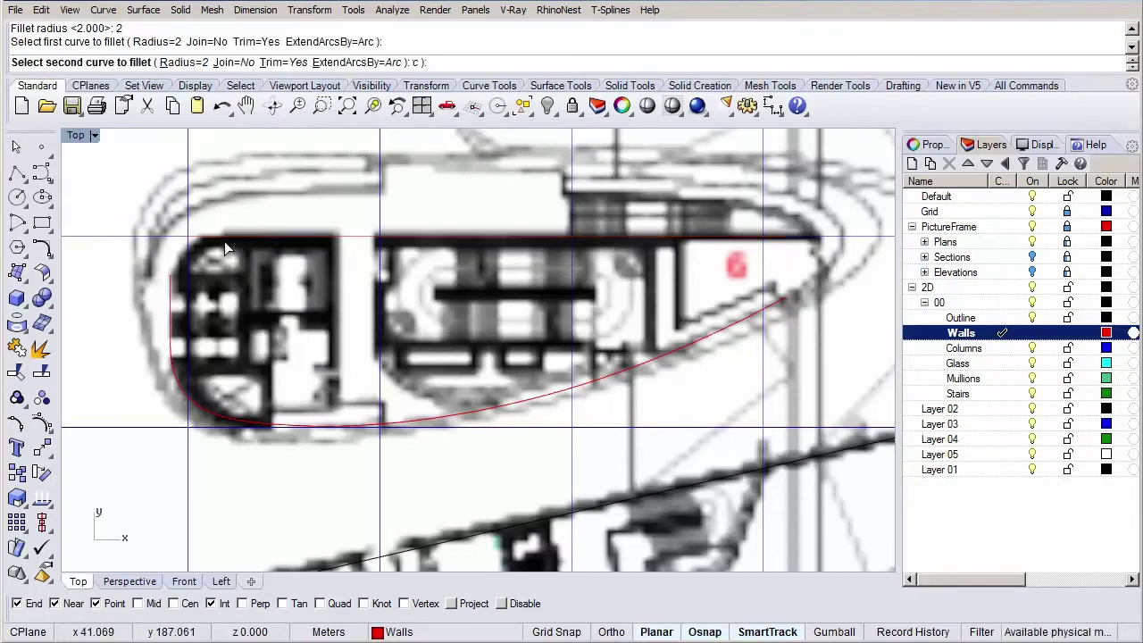
left_click(169, 298)
right_click_drag(585, 301, 455, 301)
Fillet the right end with radius 1, then join all pieces into one closed curve
key("Return")
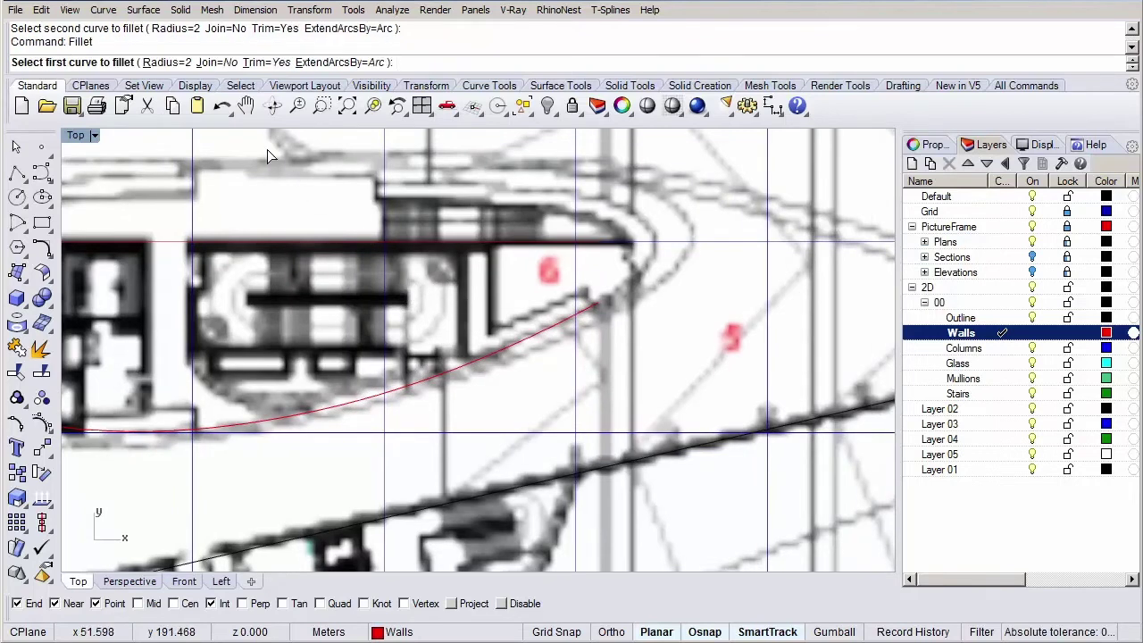
left_click(167, 64)
type("1")
key("Return")
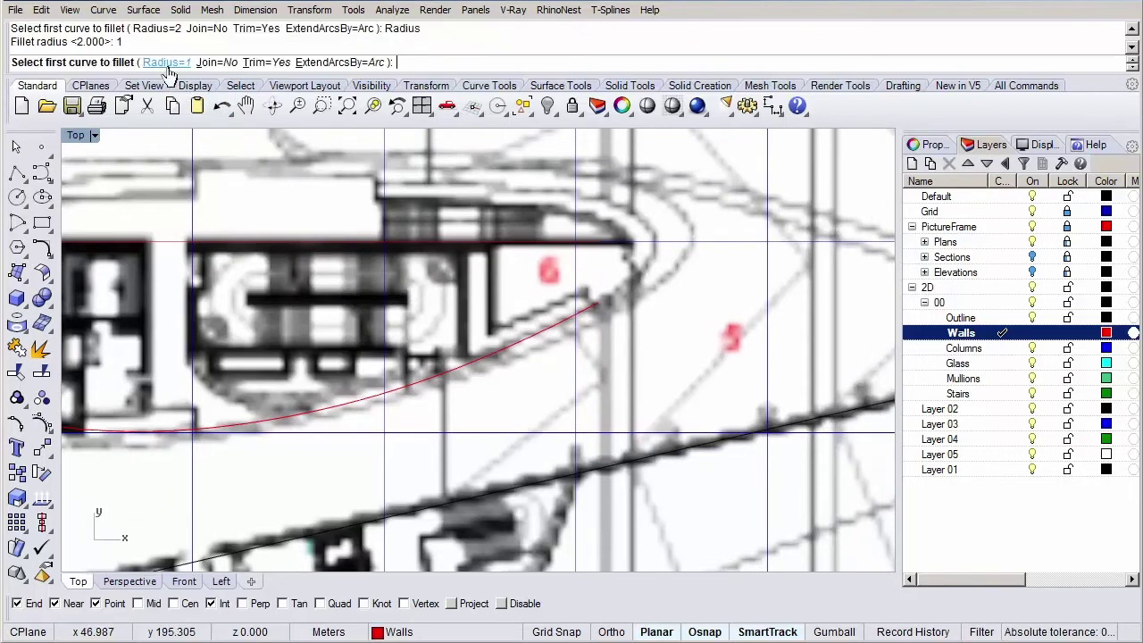
left_click(552, 243)
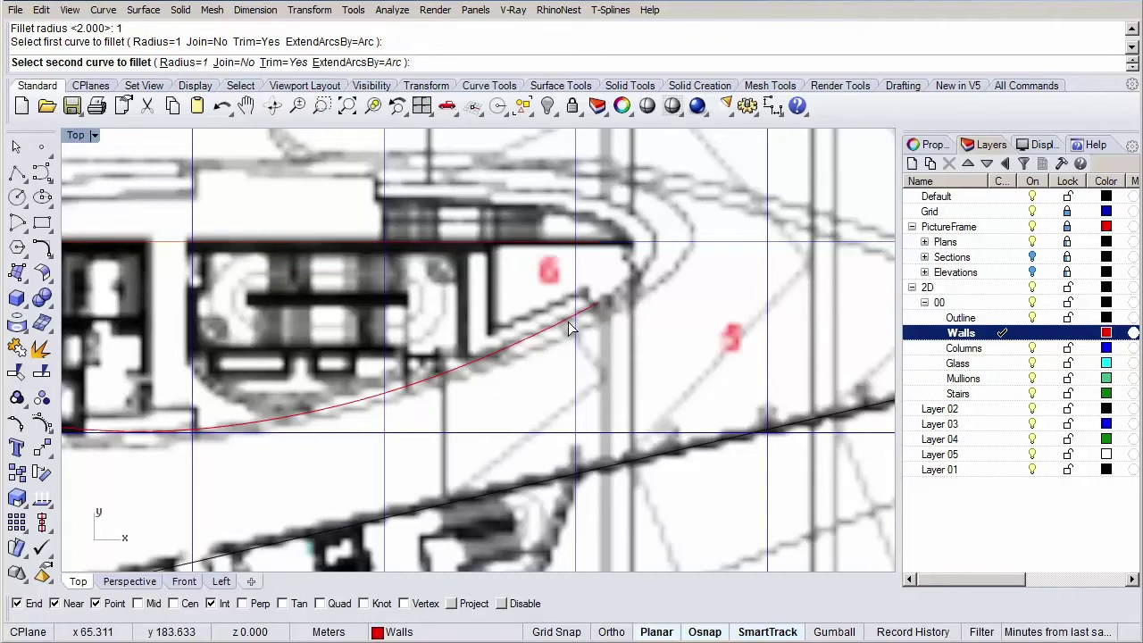
left_click(572, 314)
right_click_drag(393, 326, 539, 326)
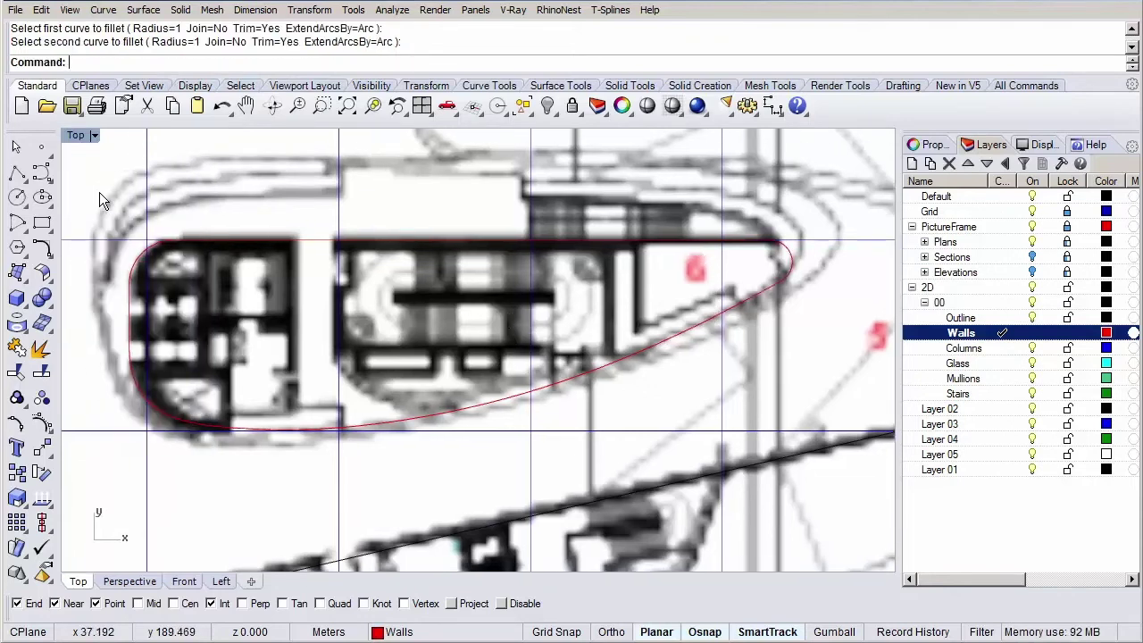
mouse_move(98, 192)
left_mouse_down()
mouse_move(790, 443)
mouse_move(827, 444)
left_mouse_up()
key("Return")
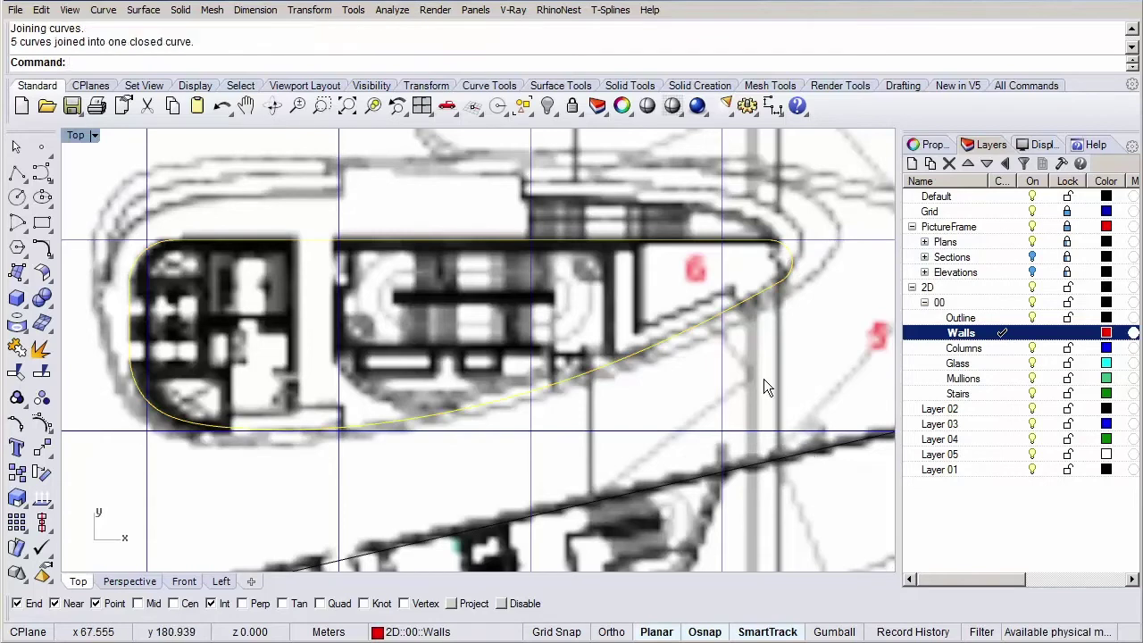
Deselect the outline, zoom to the colonnade and make Columns the current layer
left_click(764, 373)
mouse_move(649, 247)
right_mouse_down()
mouse_move(613, 329)
mouse_move(520, 461)
right_mouse_up()
scroll(521, 461, "down", 2)
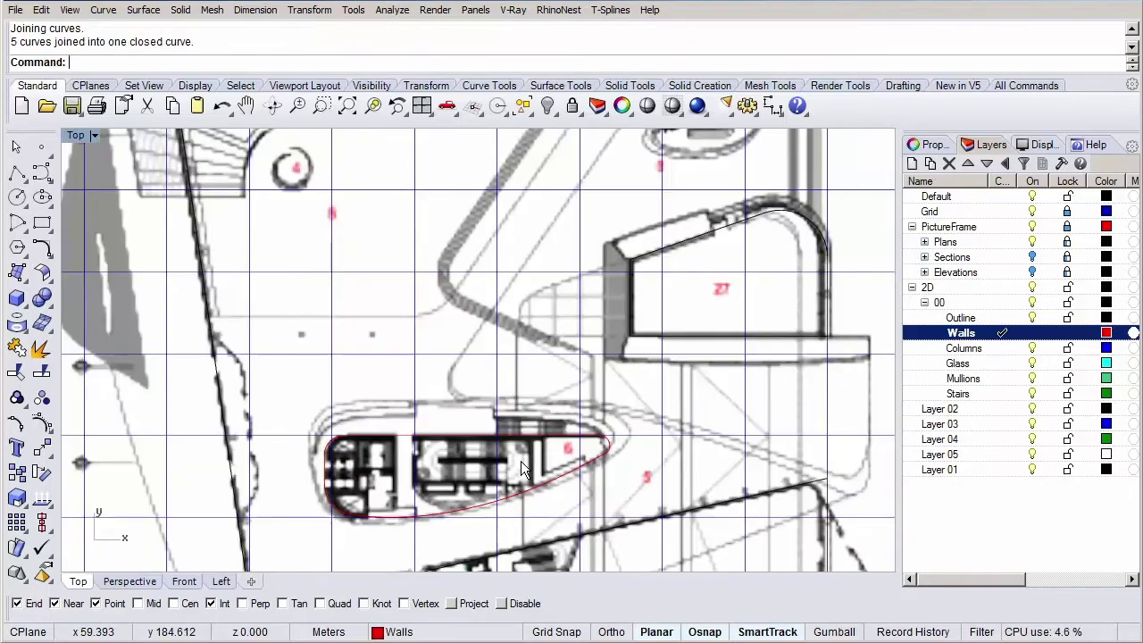
scroll(521, 461, "up", 2)
scroll(456, 393, "up", 2)
scroll(456, 393, "up", 1)
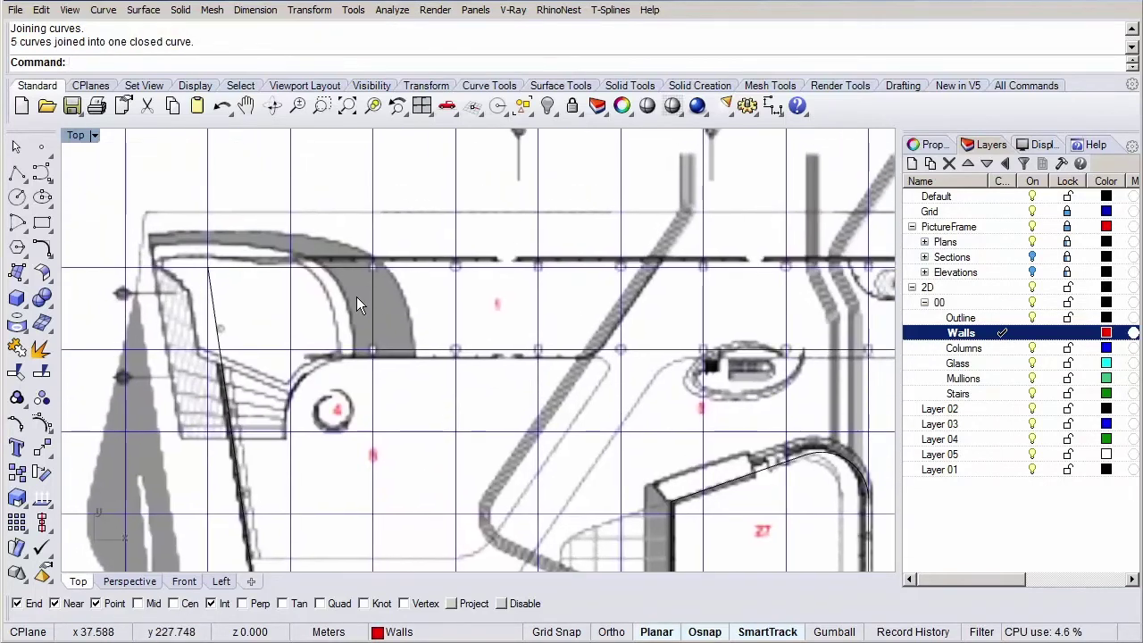
scroll(357, 297, "up", 1)
scroll(357, 296, "up", 2)
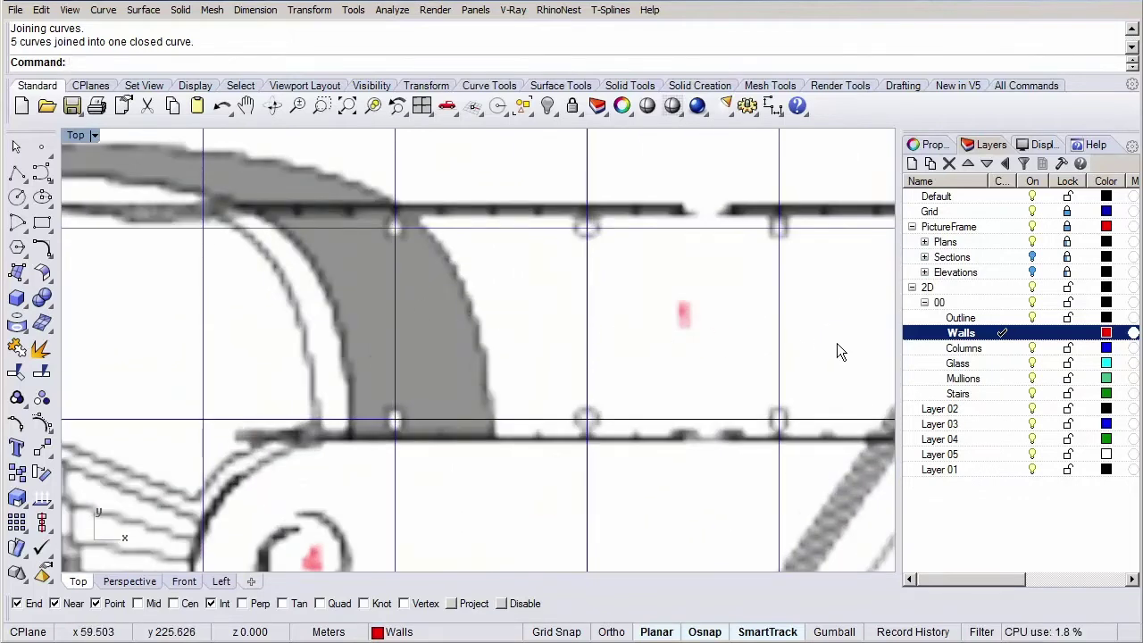
left_click(1013, 349)
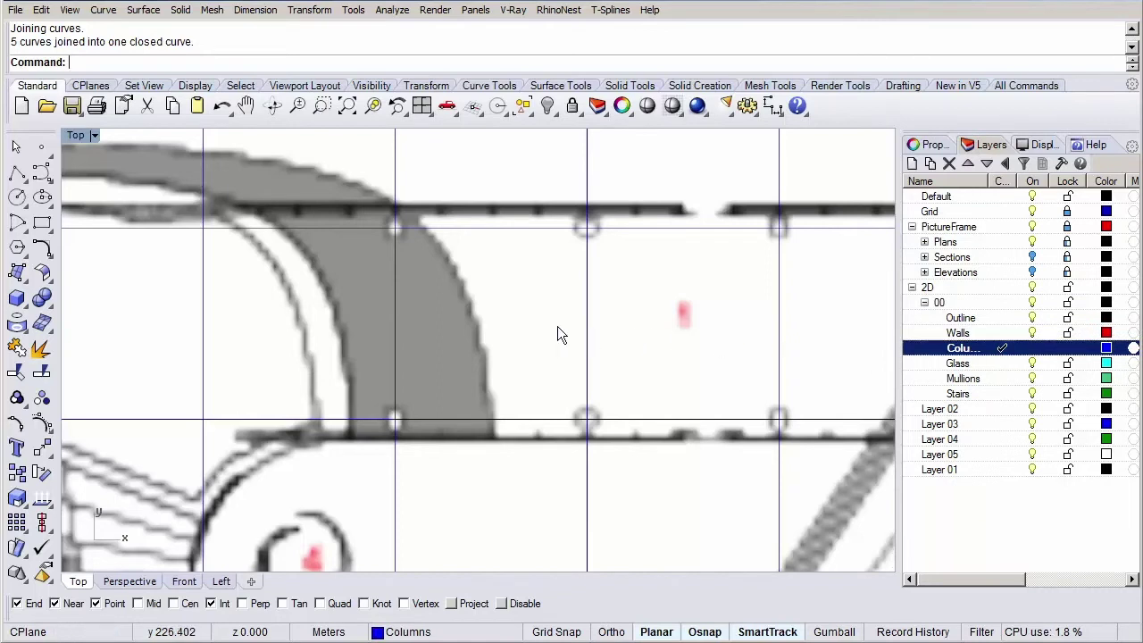
Draw a 0.5-radius column circle centred on the first grid intersection
right_click_drag(511, 323, 478, 330)
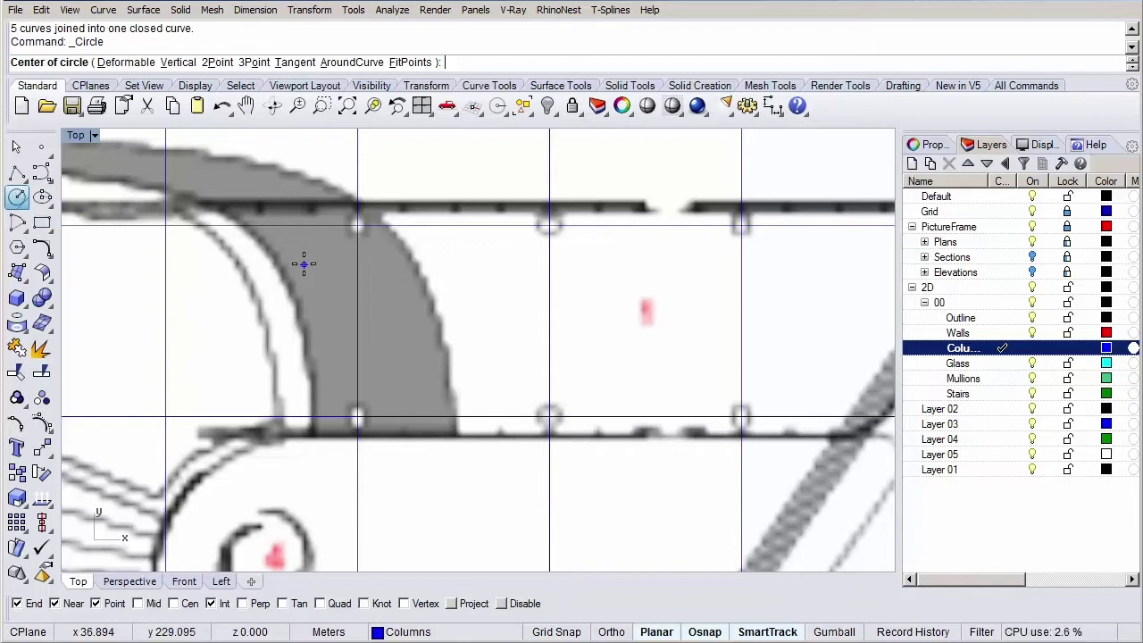
left_click(357, 227)
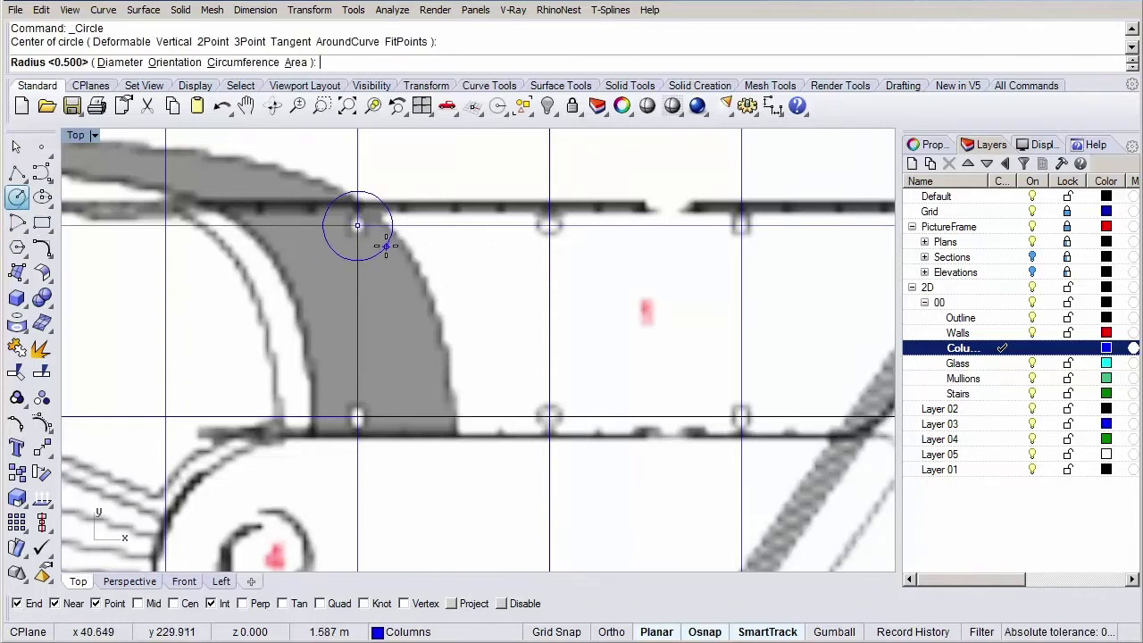
type("0.5")
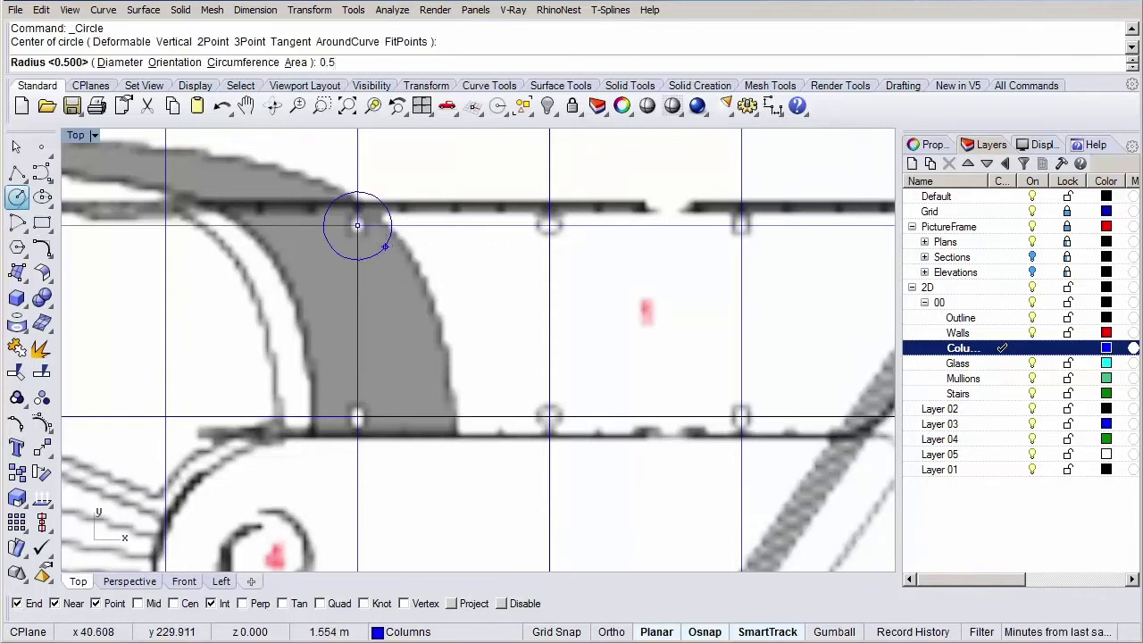
key("Return")
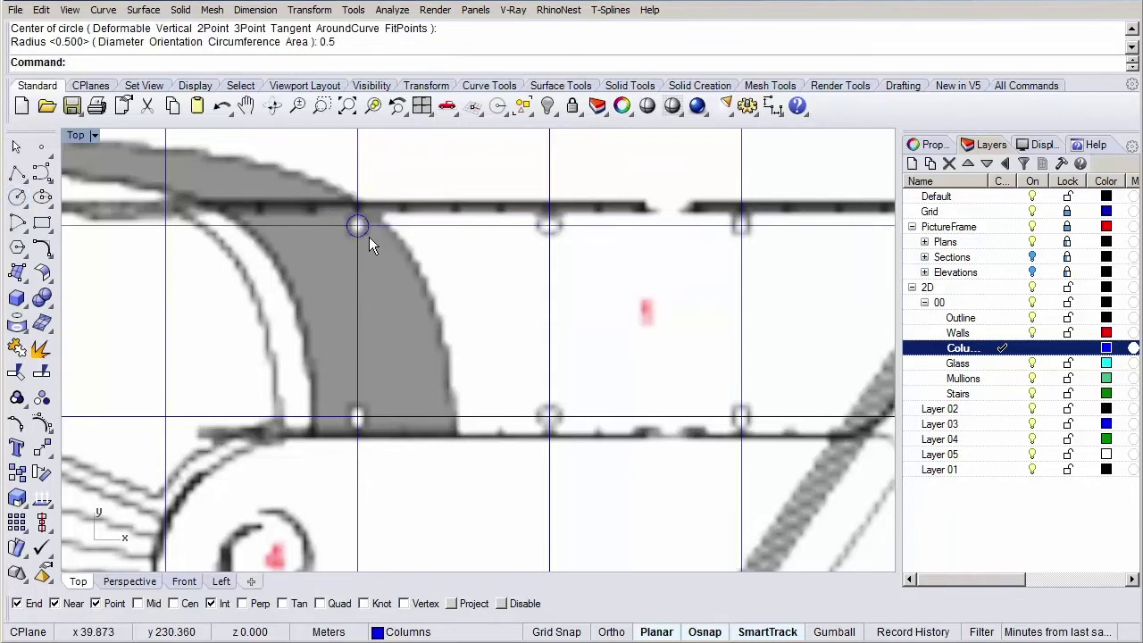
Copy the column circle onto the next grid intersections along the top row
left_click(367, 236)
type("opy")
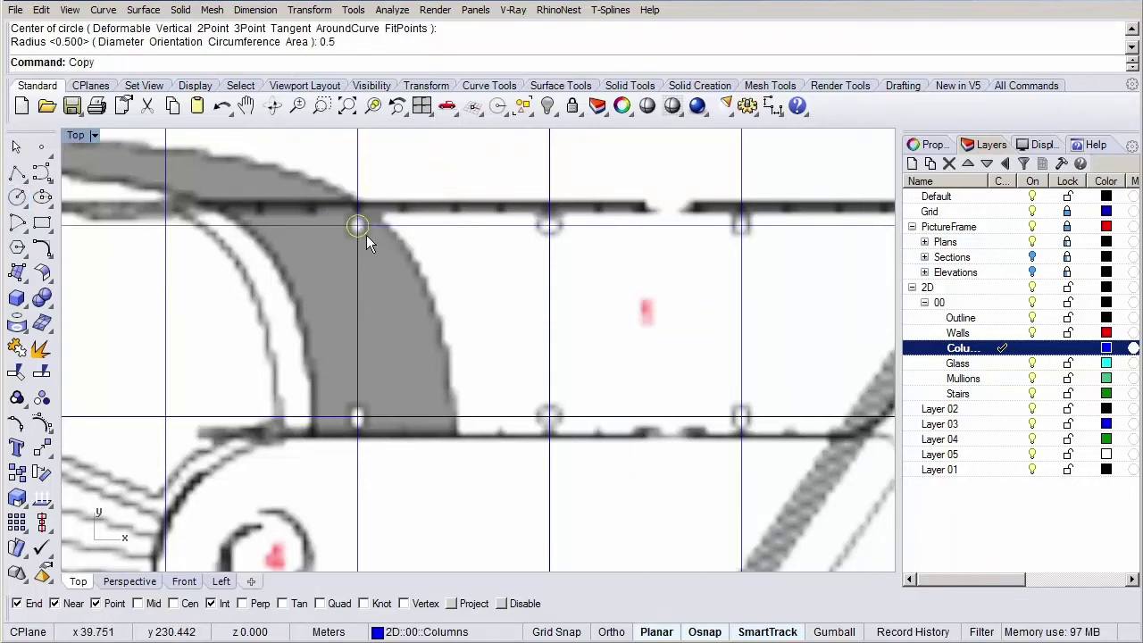
key("Return")
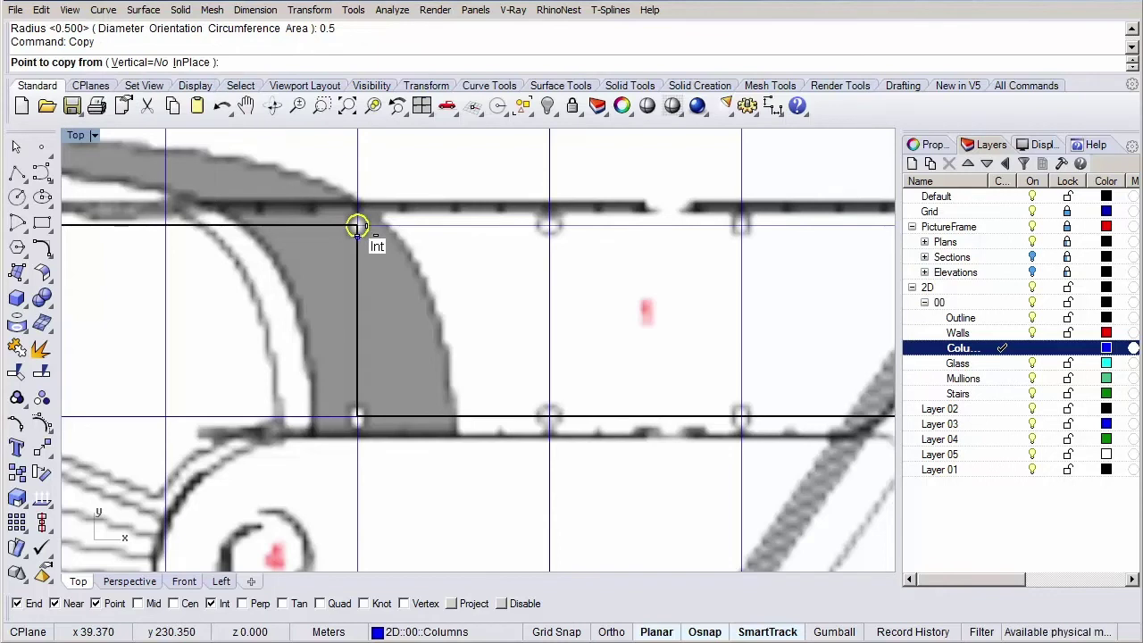
scroll(359, 231, "up", 3)
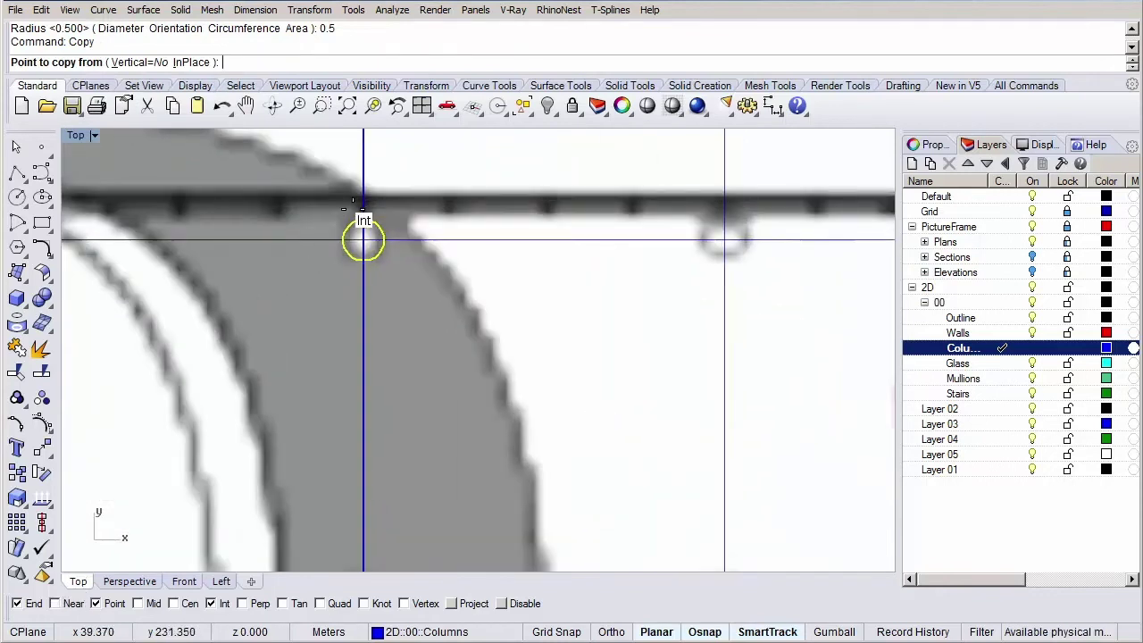
left_click(363, 236)
left_click(724, 241)
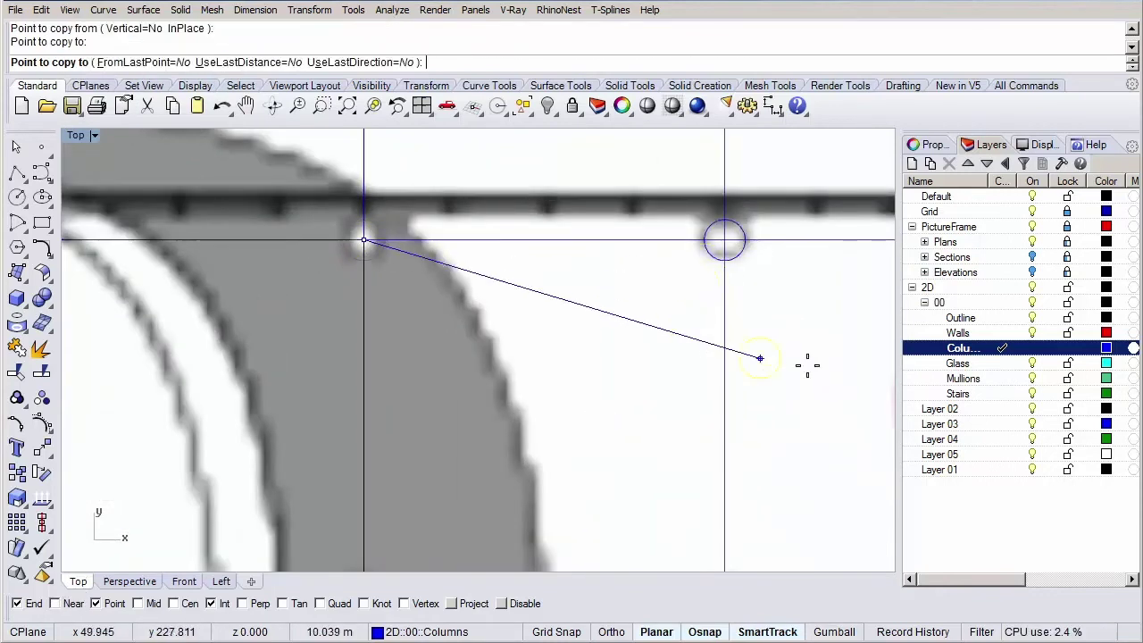
scroll(393, 351, "down", 3)
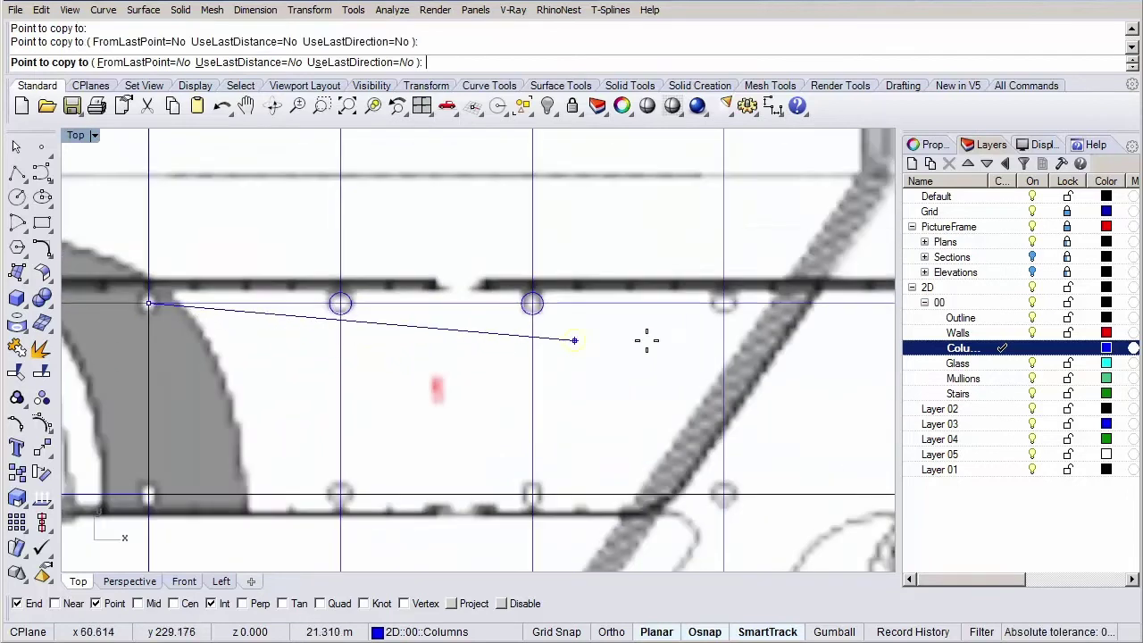
right_click_drag(720, 301, 505, 326)
left_click(519, 292)
right_click_drag(741, 357, 488, 393)
left_click(576, 282)
left_click(768, 282)
Copy columns onto further intersections, including three on the lower grid row
scroll(501, 327, "down", 2)
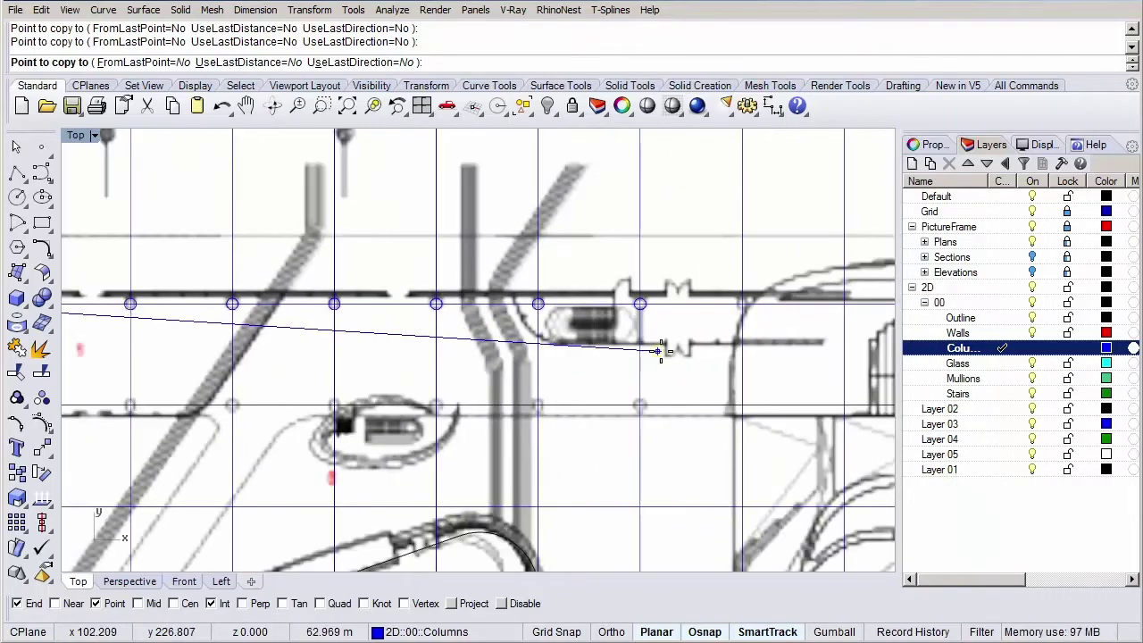
right_click_drag(625, 340, 464, 340)
scroll(465, 339, "up", 1)
left_click(596, 283)
scroll(543, 365, "down", 1)
scroll(549, 332, "up", 1)
left_click(494, 351)
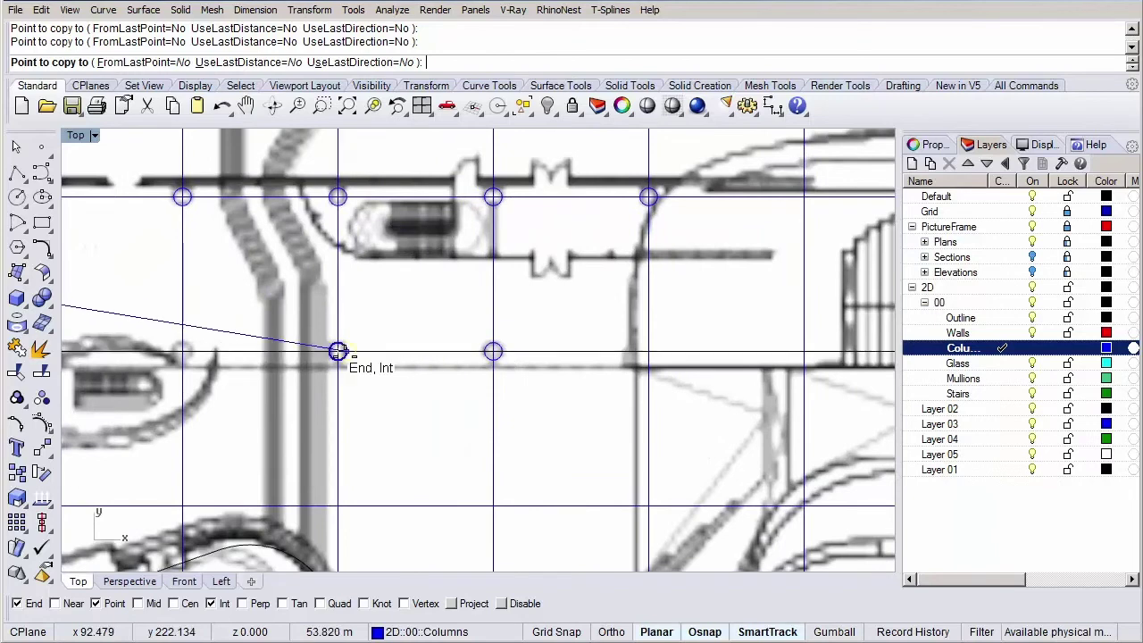
left_click(338, 351)
left_click(182, 351)
right_click_drag(156, 366, 539, 331)
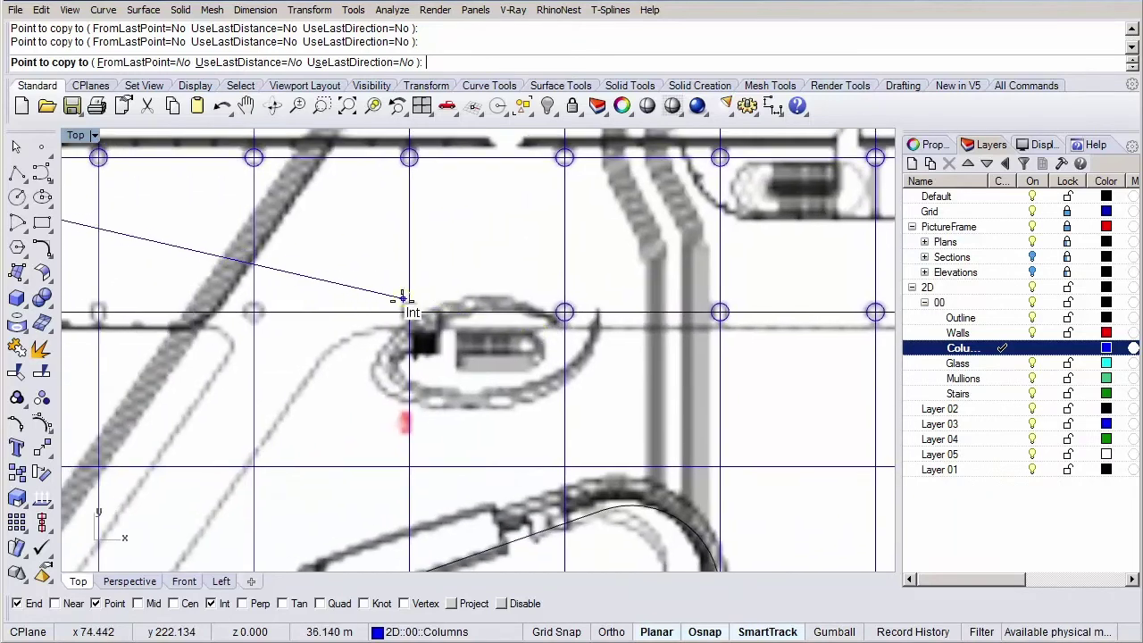
right_click_drag(179, 306, 480, 289)
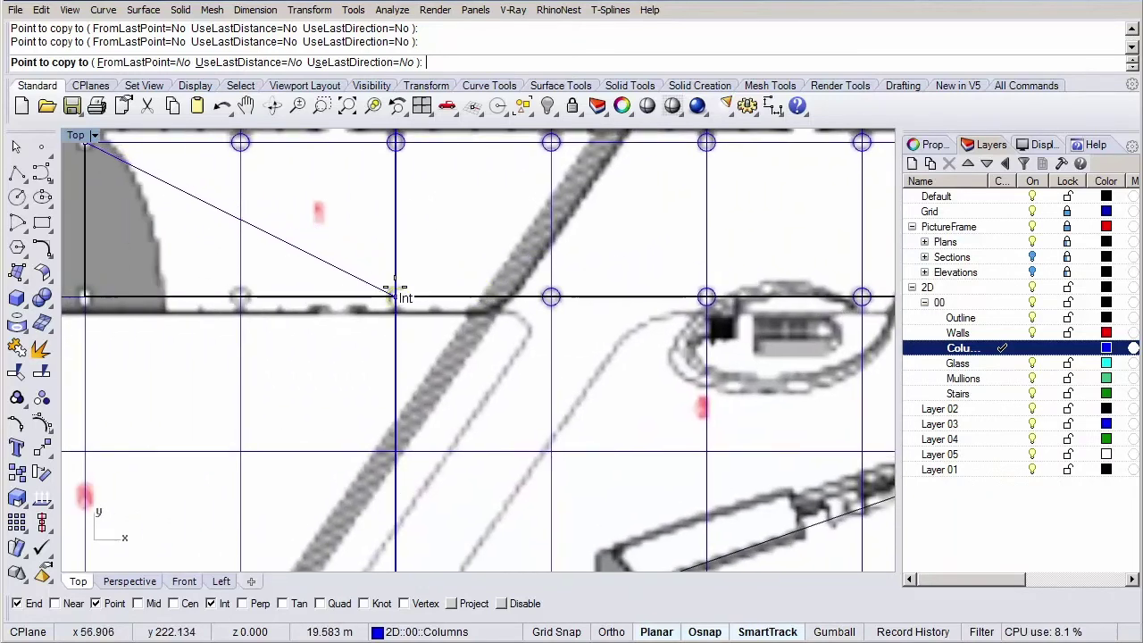
scroll(274, 266, "down", 3)
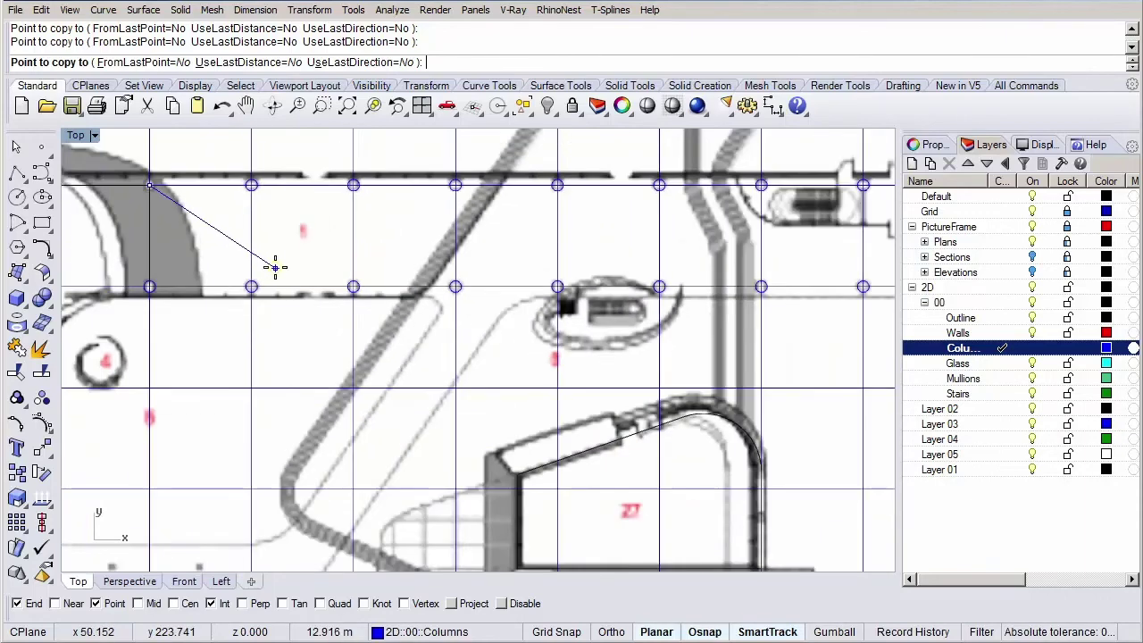
scroll(384, 243, "down", 2)
scroll(492, 259, "up", 1)
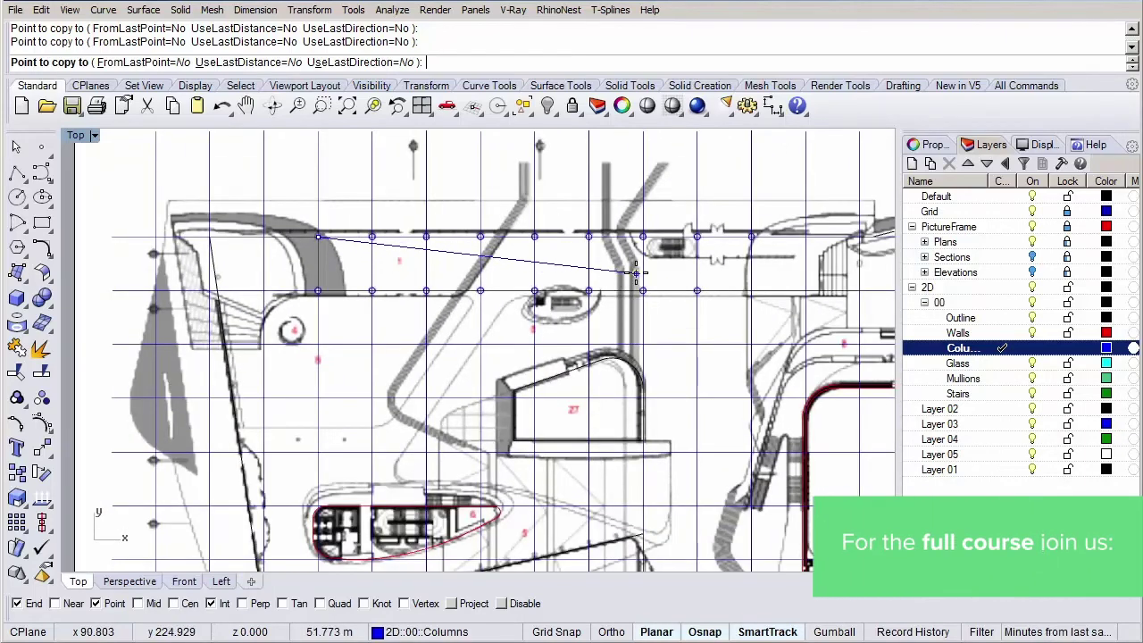
right_click_drag(585, 255, 374, 279)
scroll(694, 306, "up", 5)
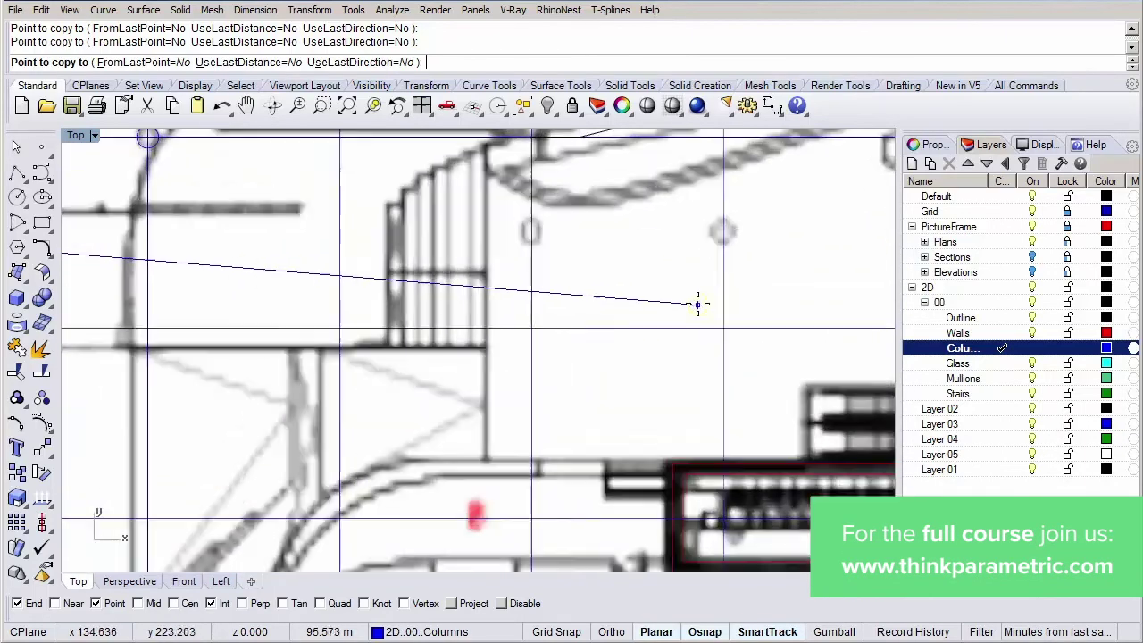
Enable the Near osnap and copy columns onto six more gridline intersections along the row
left_click(71, 604)
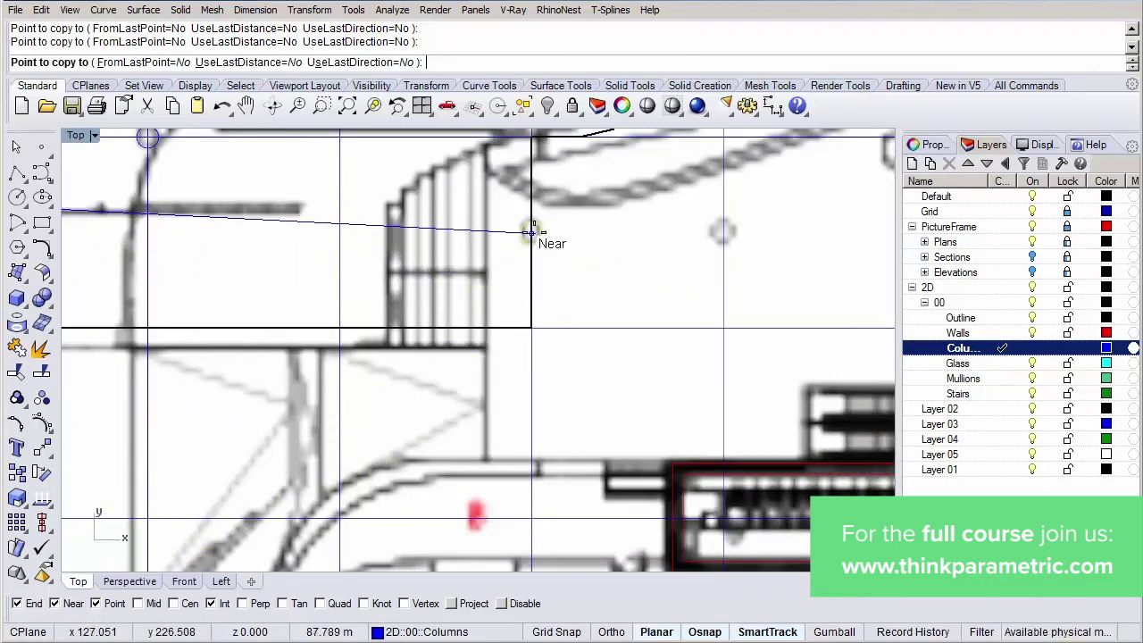
left_click(531, 230)
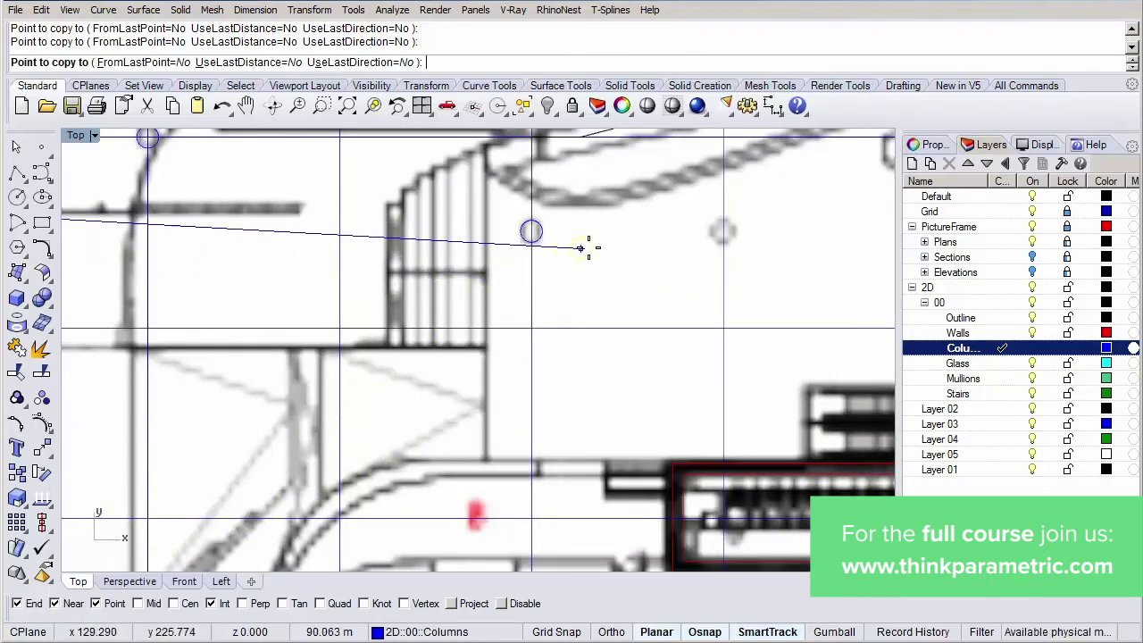
left_click(722, 232)
right_click_drag(829, 280, 557, 319)
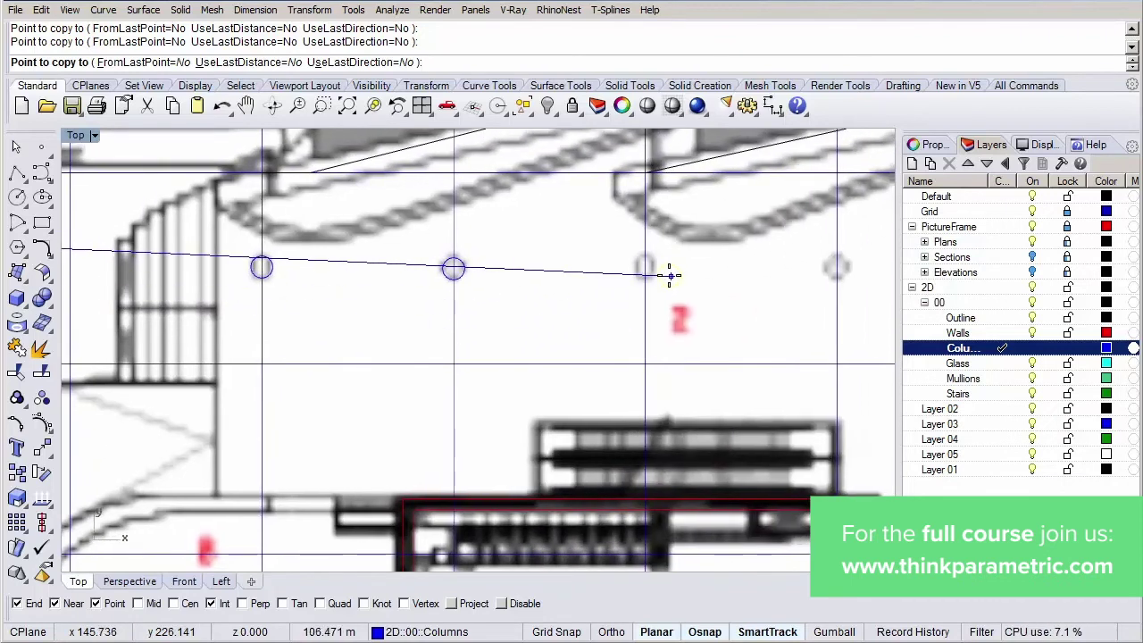
left_click(645, 267)
right_click_drag(755, 295, 434, 290)
left_click(514, 272)
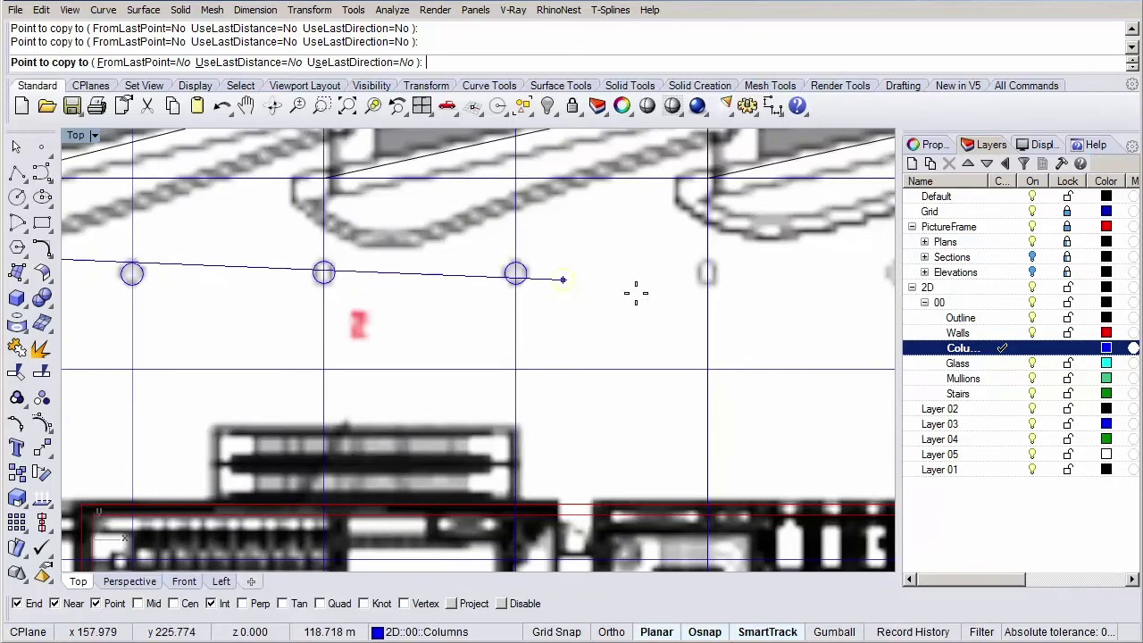
right_click_drag(661, 301, 434, 312)
left_click(457, 287)
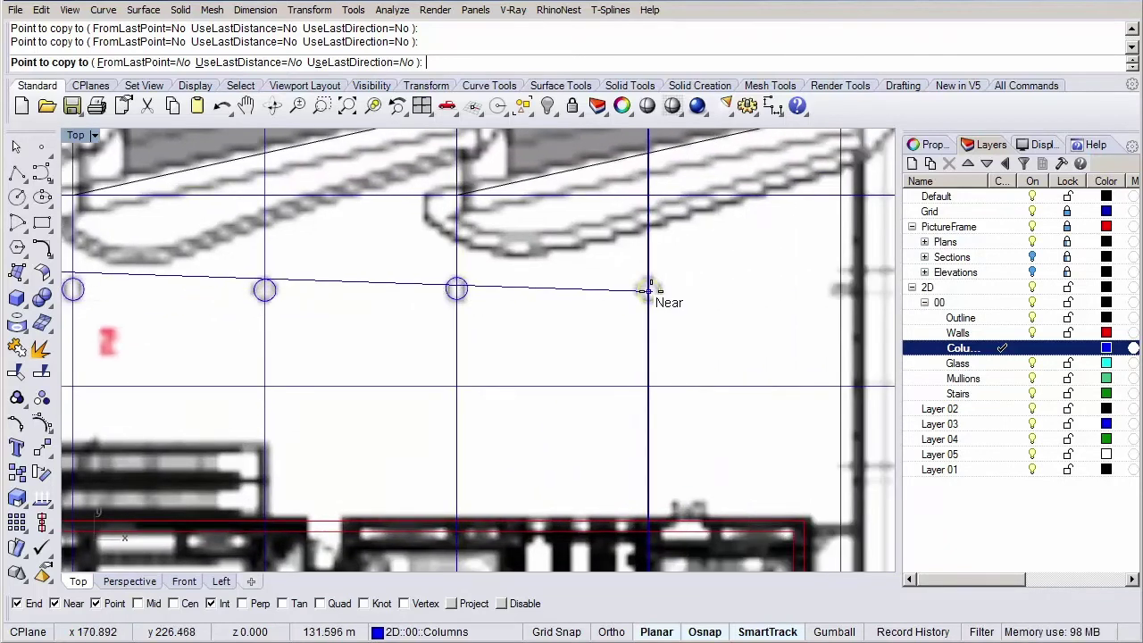
left_click(648, 290)
Finish the copies and window-select the row of column circles
key("Return")
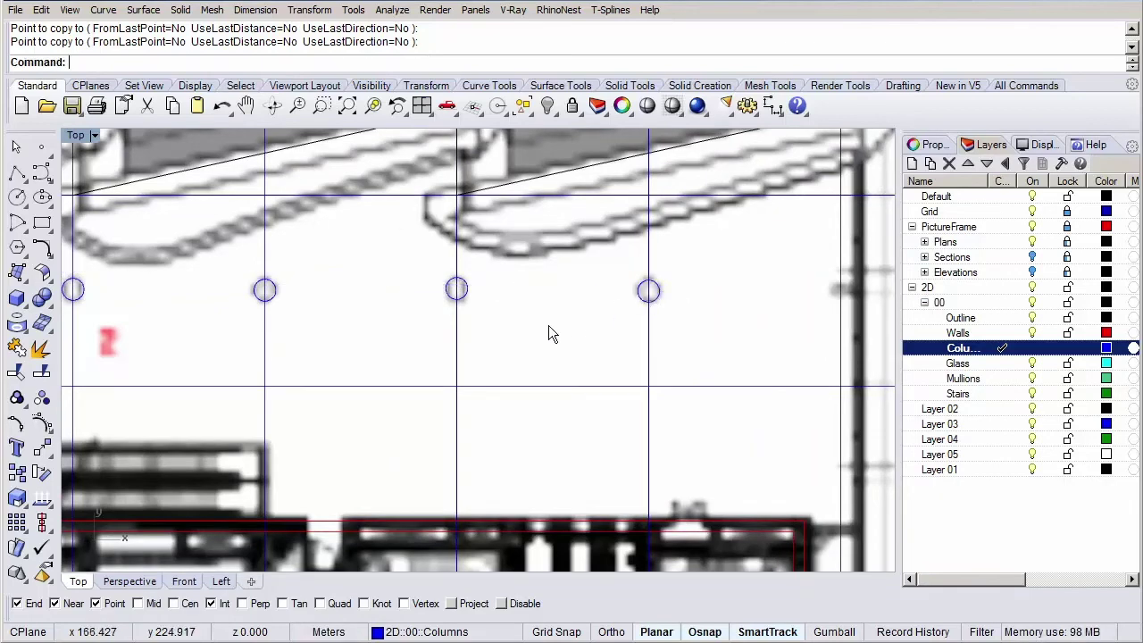
scroll(511, 342, "down", 2)
right_click_drag(579, 314, 616, 315)
scroll(327, 279, "down", 2)
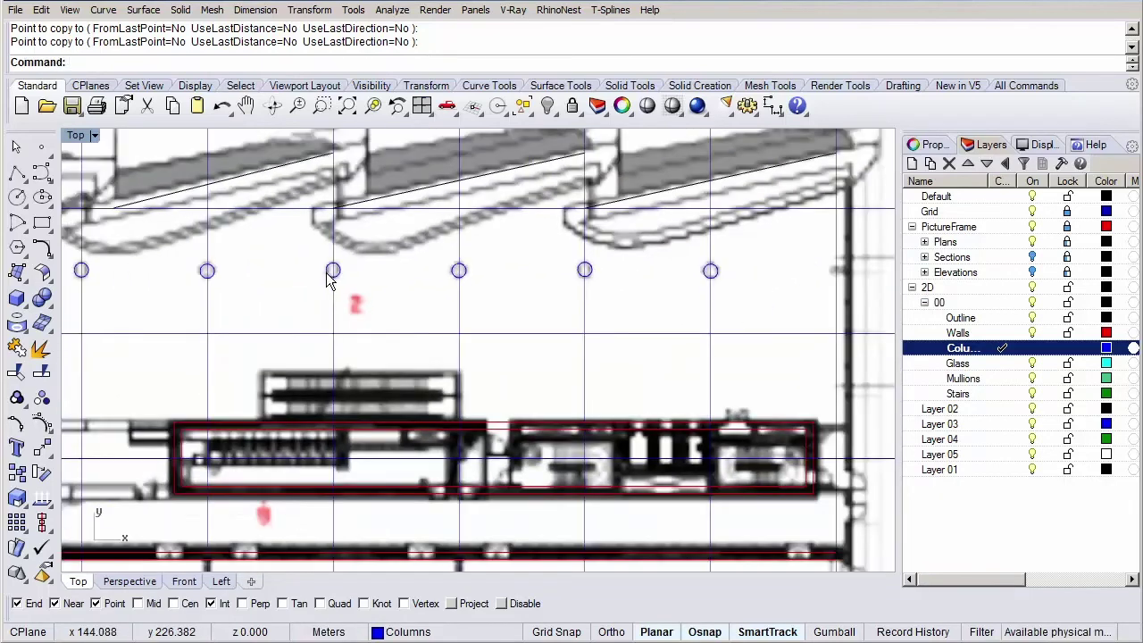
scroll(327, 280, "down", 2)
right_click_drag(327, 279, 363, 276)
left_click_drag(169, 247, 633, 294)
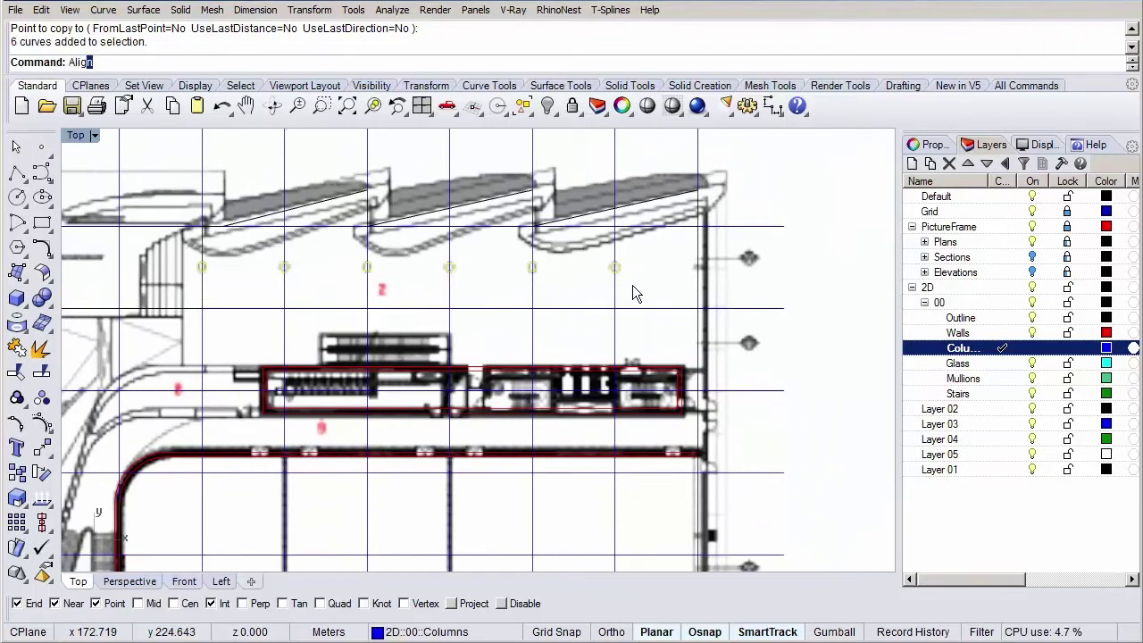
Align the selected circles by their tops using auto align
key("Return")
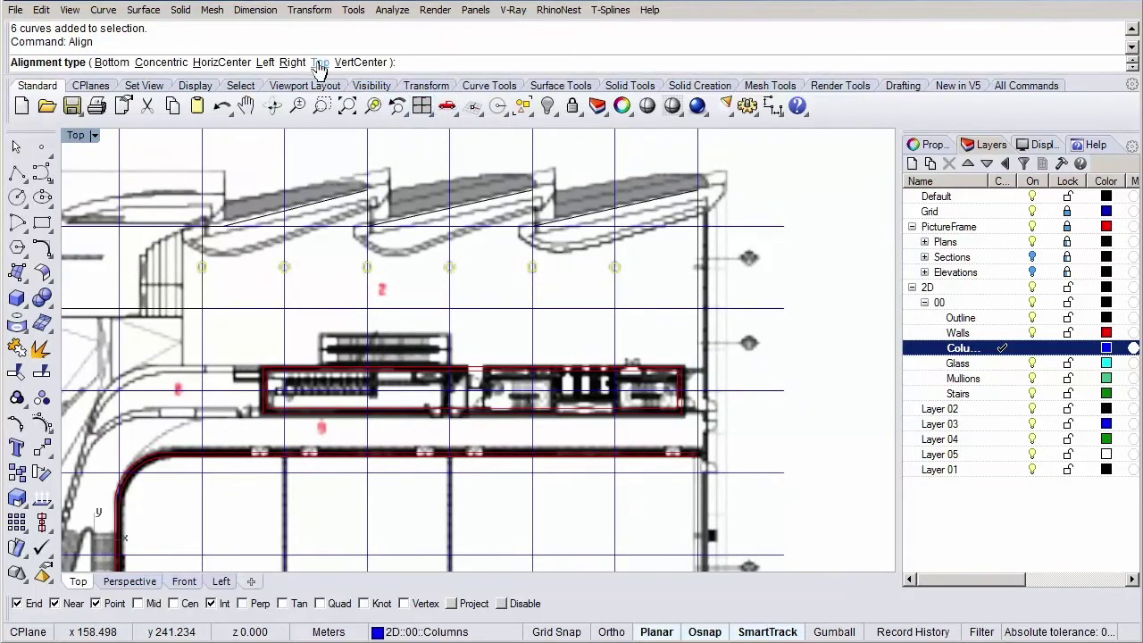
left_click(319, 62)
scroll(518, 287, "up", 5)
key("Return")
Select the column circle at the plan's upper-left corner intersection
scroll(523, 285, "down", 5)
right_click_drag(185, 314, 576, 313)
scroll(256, 319, "up", 3)
scroll(318, 323, "up", 3)
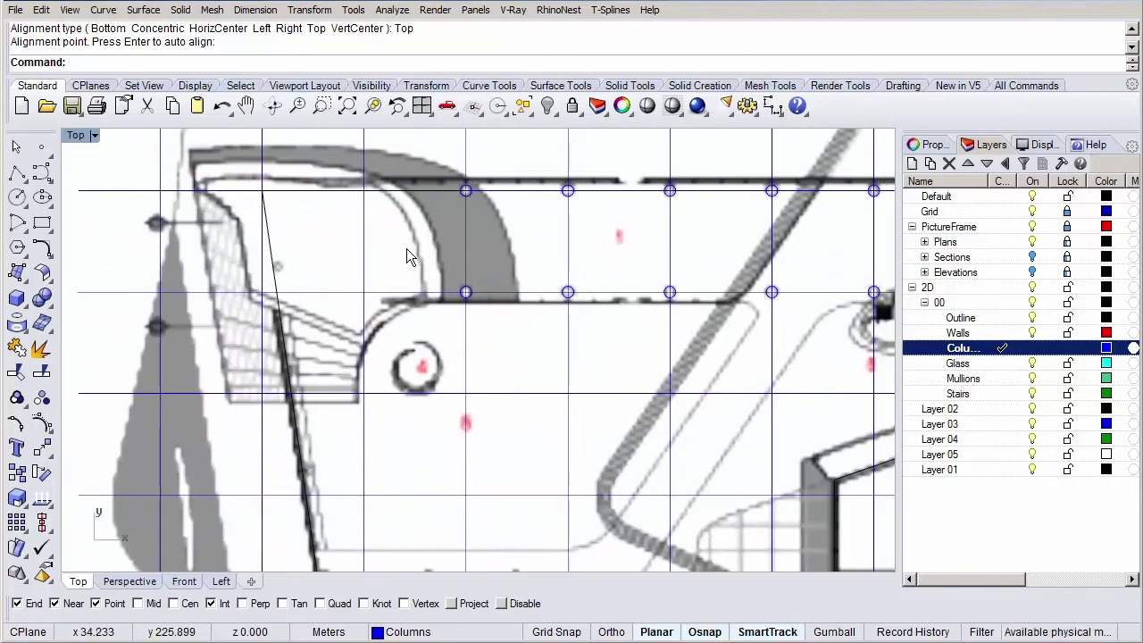
left_click_drag(499, 221, 500, 222)
type("C")
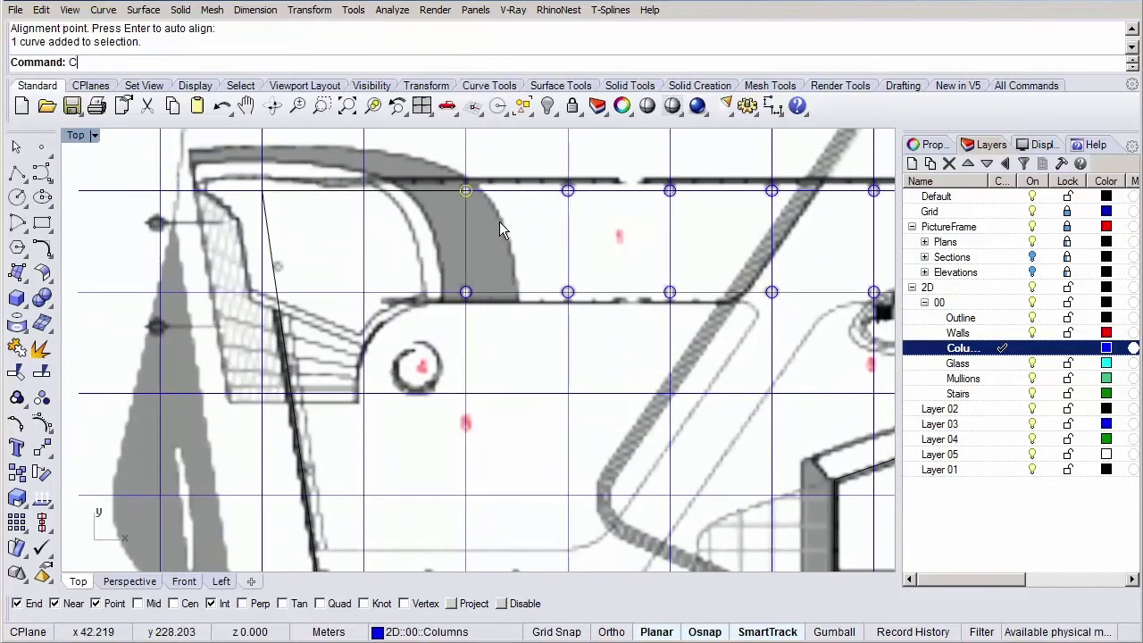
Copy the corner circle onto the first gridline crossing of the slanted left wall
type("opy")
key("Return")
scroll(499, 221, "up", 3)
scroll(459, 224, "up", 3)
scroll(455, 191, "up", 1)
left_click(477, 229)
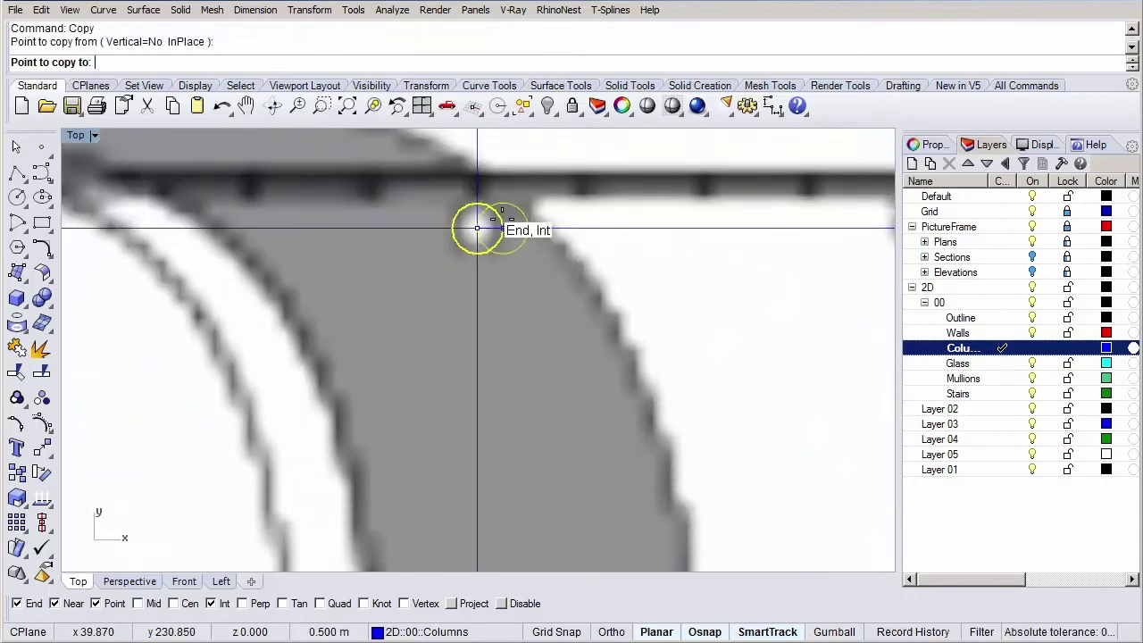
scroll(477, 225, "down", 5)
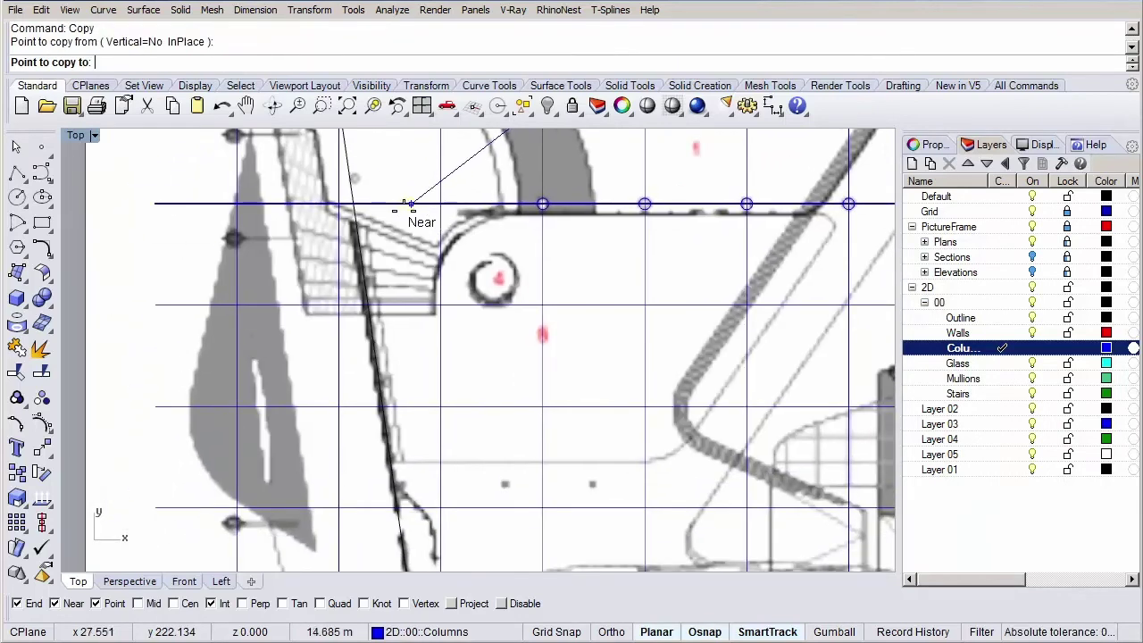
scroll(393, 219, "up", 3)
scroll(380, 255, "up", 3)
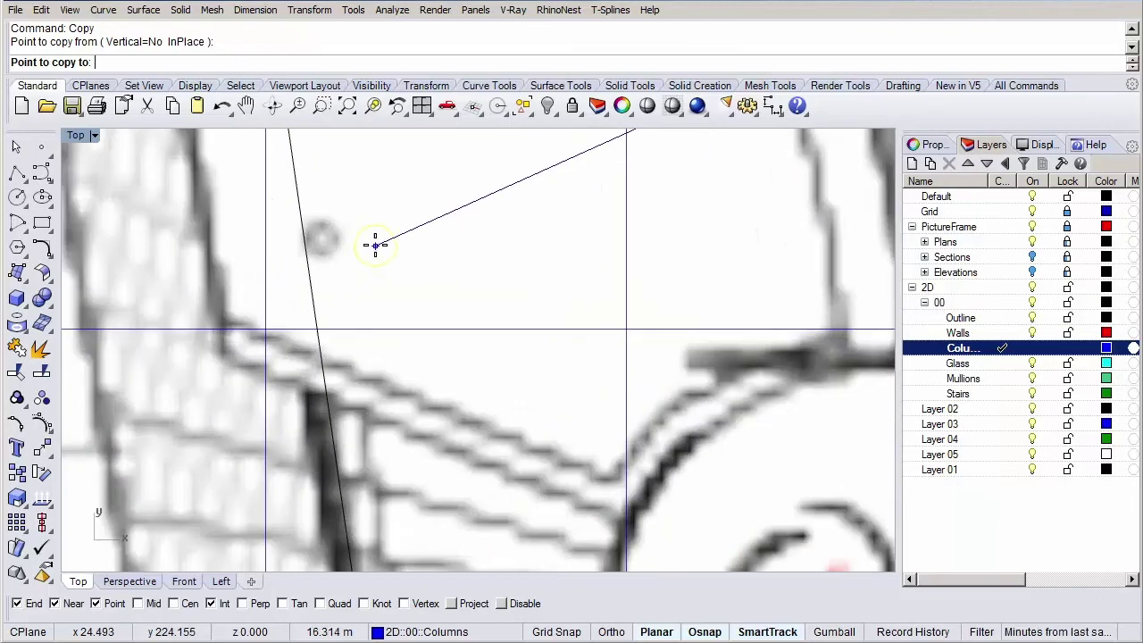
left_click(325, 238)
scroll(325, 228, "down", 1)
scroll(326, 196, "down", 1)
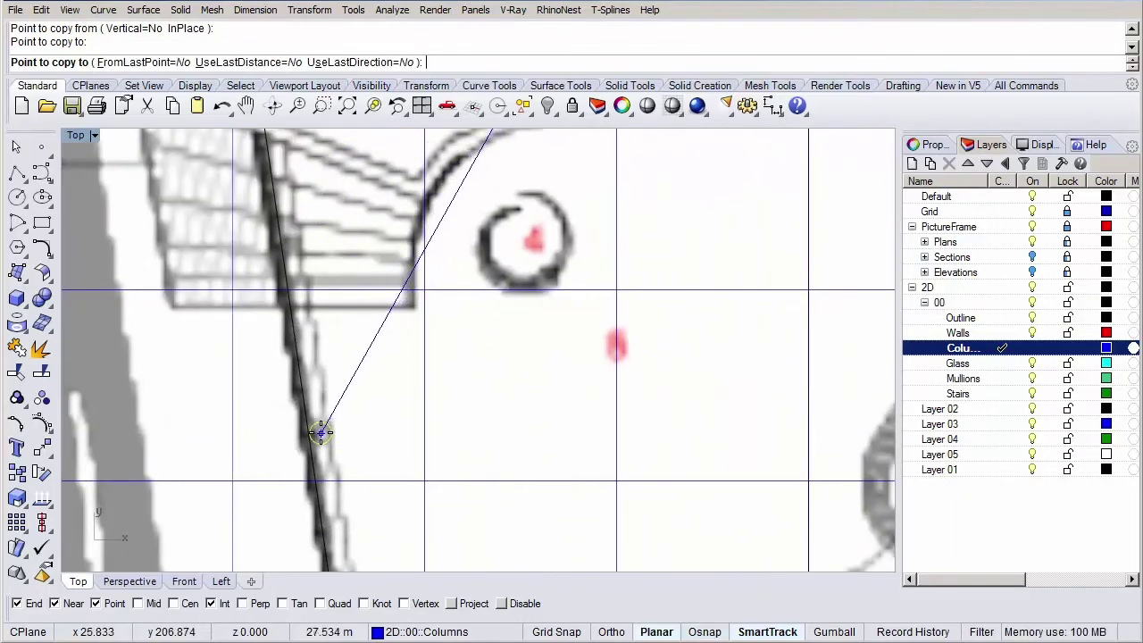
Add three more column copies down the slanted wall, the last near the stairs
left_click(322, 434)
scroll(319, 419, "down", 2)
scroll(320, 375, "down", 1)
scroll(366, 353, "up", 4)
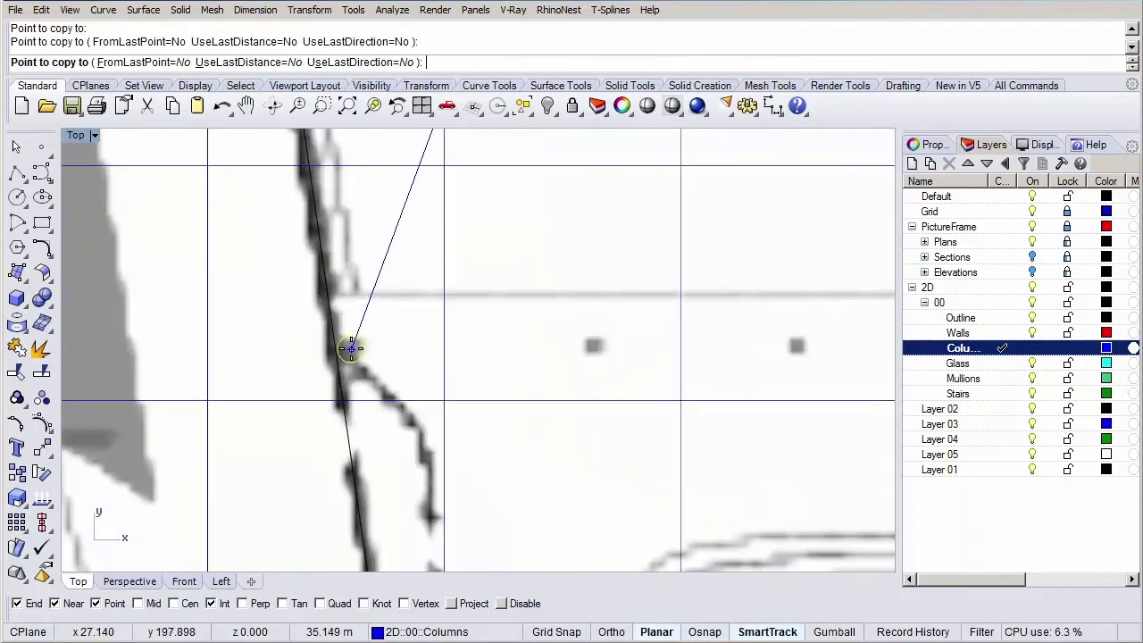
left_click(351, 349)
scroll(326, 245, "down", 2)
scroll(326, 246, "down", 2)
scroll(330, 255, "up", 3)
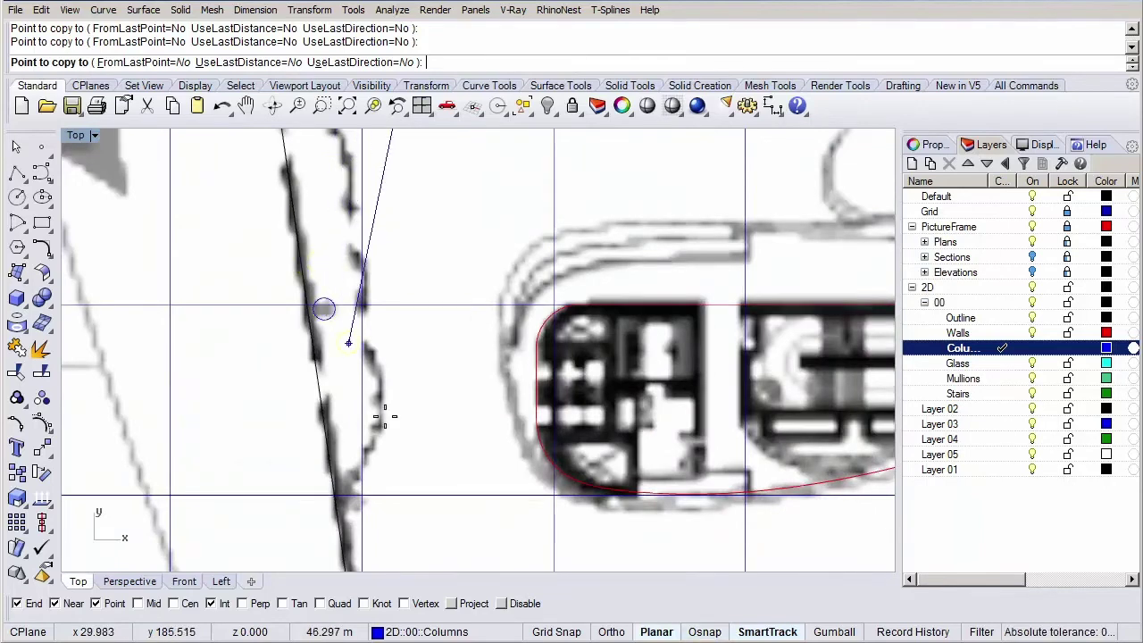
scroll(393, 446, "up", 3)
scroll(303, 233, "up", 2)
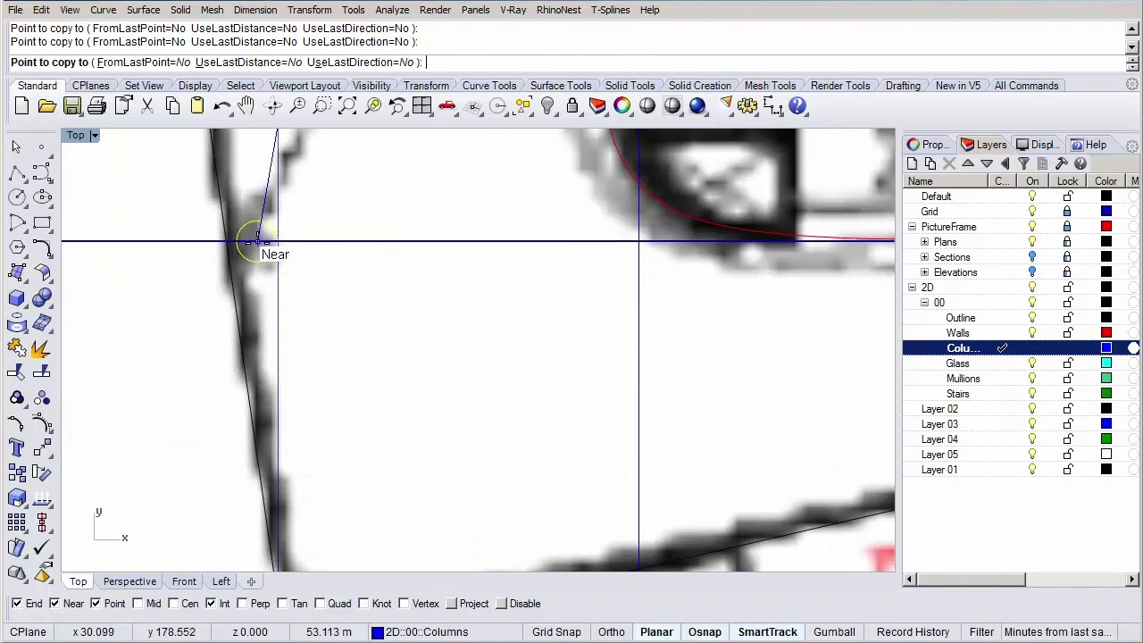
left_click(257, 241)
scroll(259, 213, "down", 3)
scroll(282, 268, "up", 3)
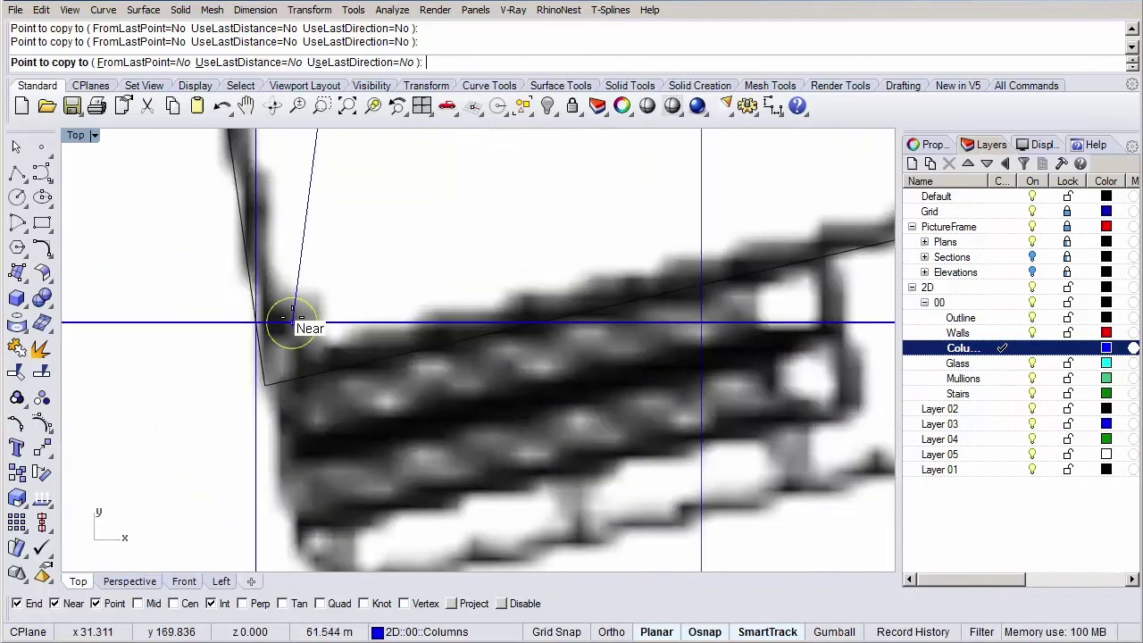
scroll(291, 294, "down", 3)
scroll(304, 259, "down", 2)
scroll(331, 304, "up", 2)
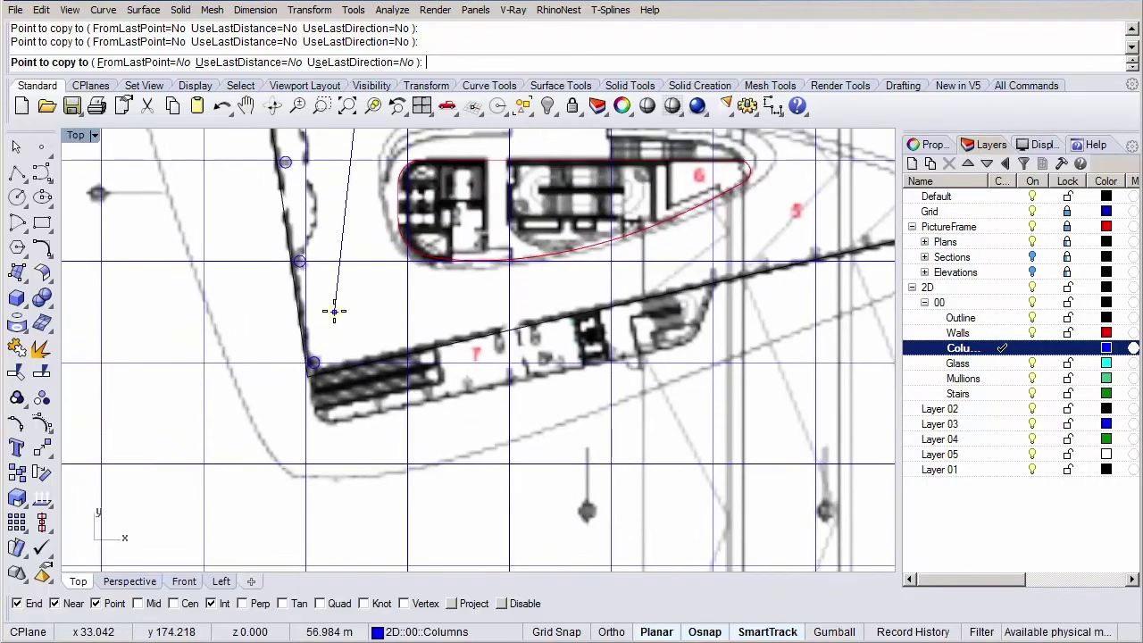
key("Return")
scroll(349, 196, "up", 3)
right_click_drag(350, 196, 289, 313)
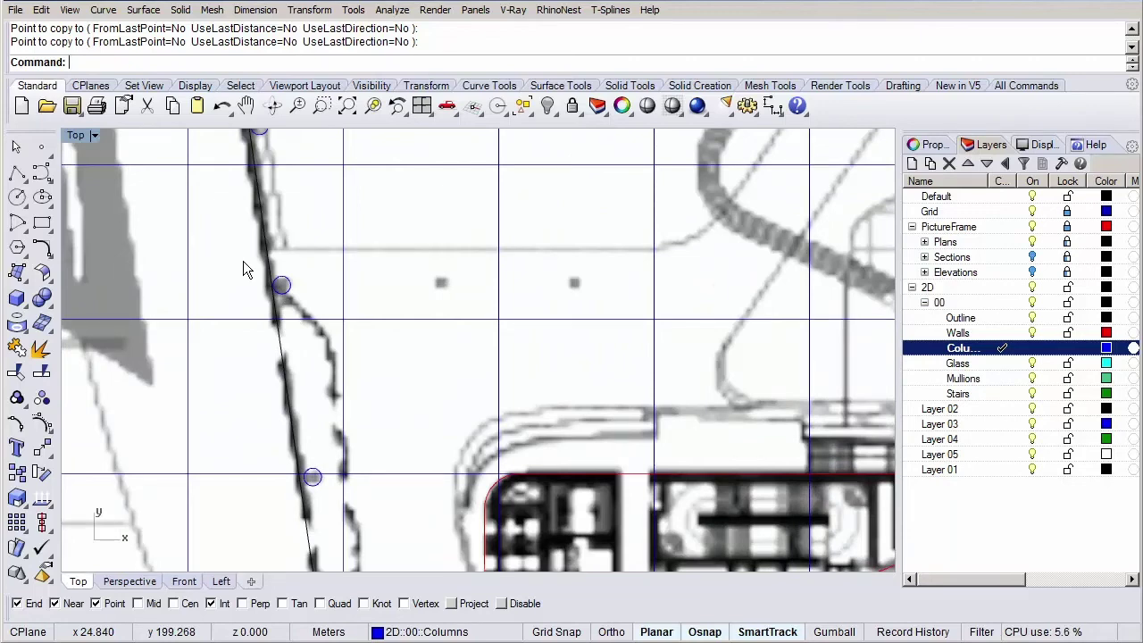
Copy a wall column circle onto both interior square column marks
left_click(288, 287)
key("Return")
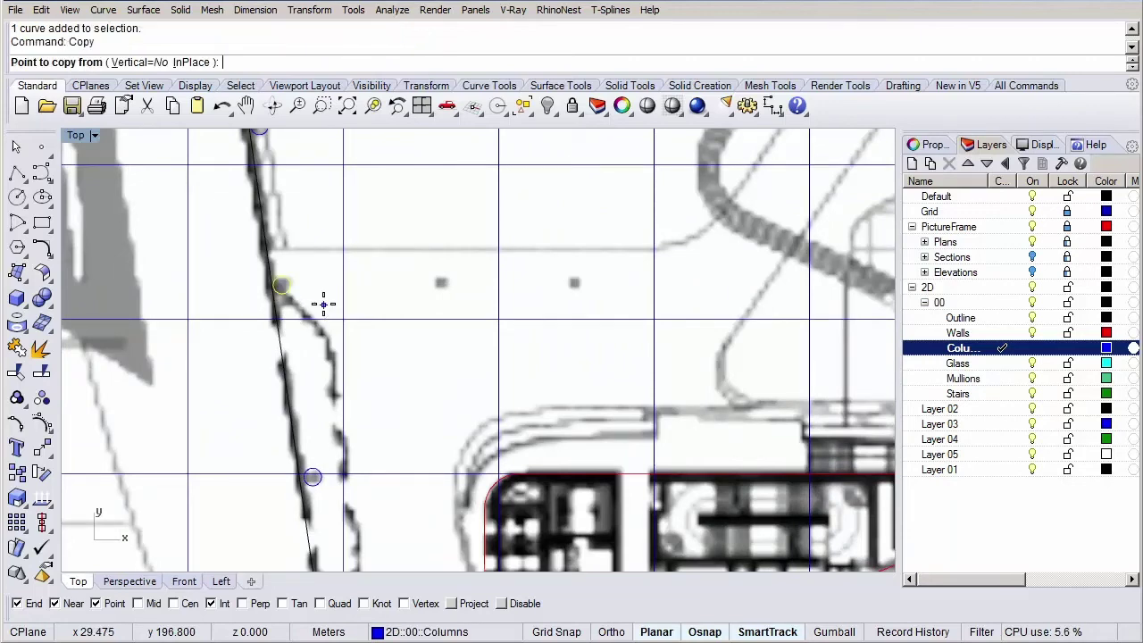
scroll(324, 304, "up", 1)
scroll(324, 304, "up", 2)
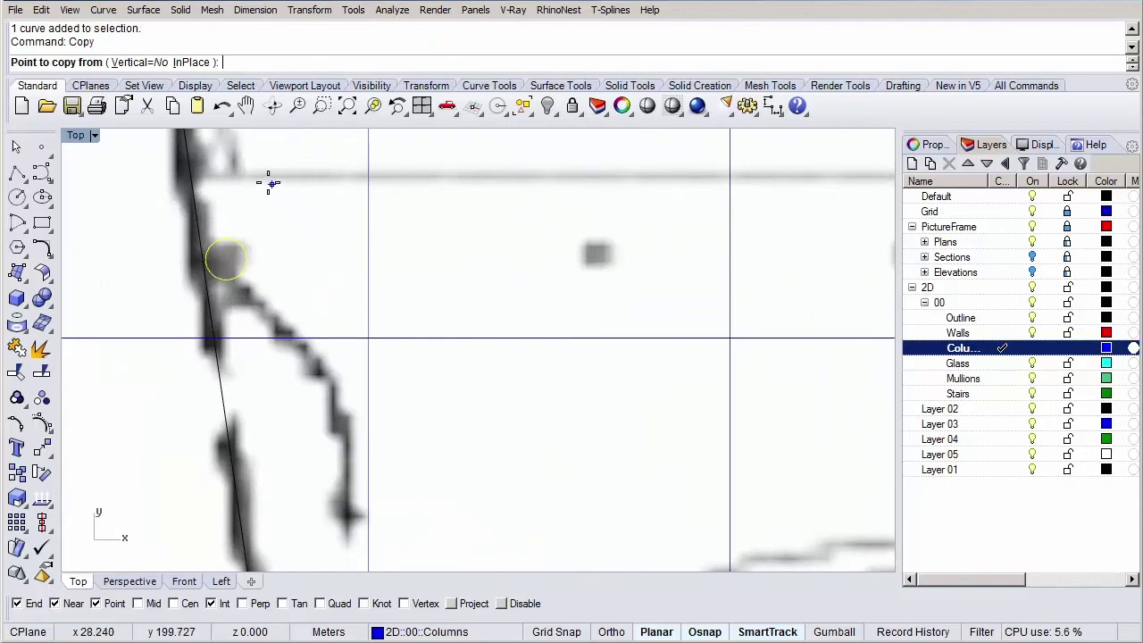
left_click(221, 239)
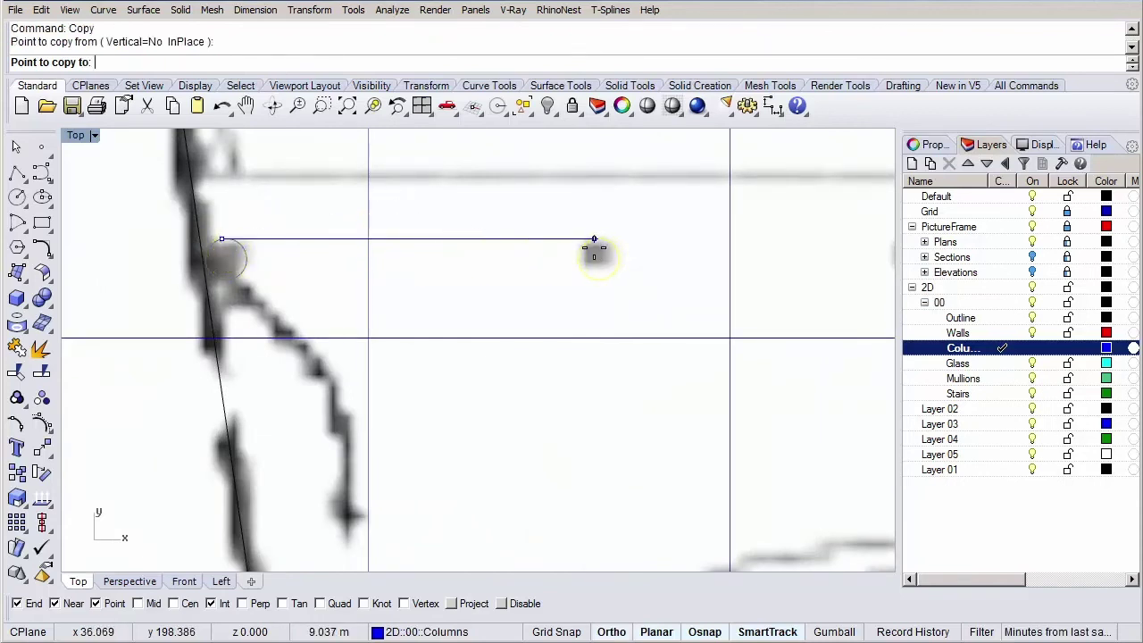
left_click(594, 241)
right_click_drag(676, 289, 336, 325)
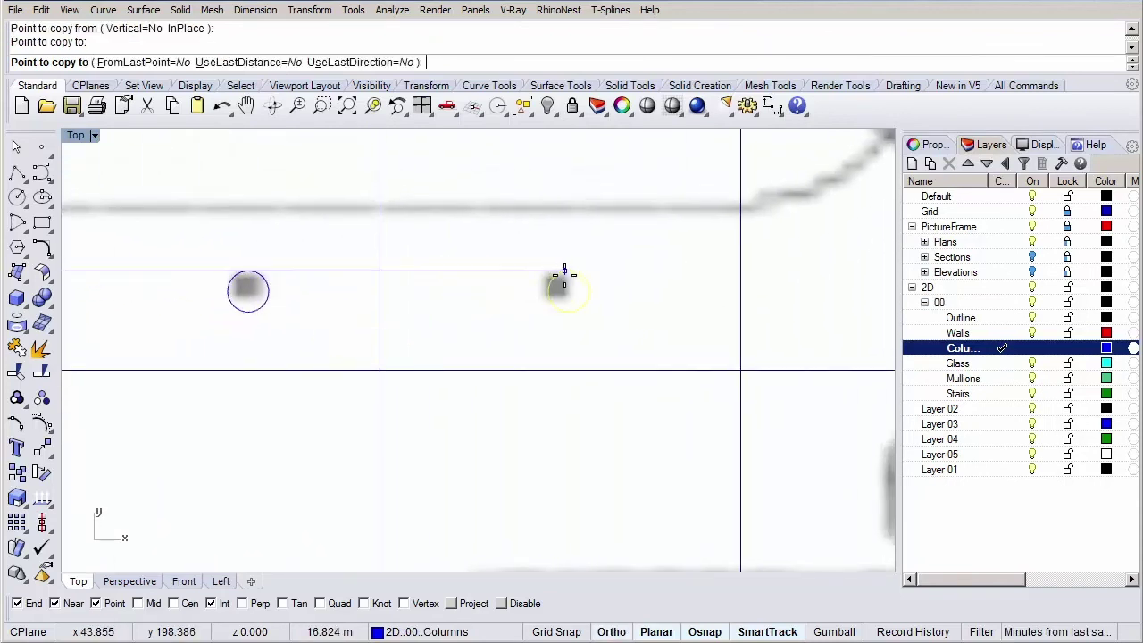
left_click(556, 271)
key("Return")
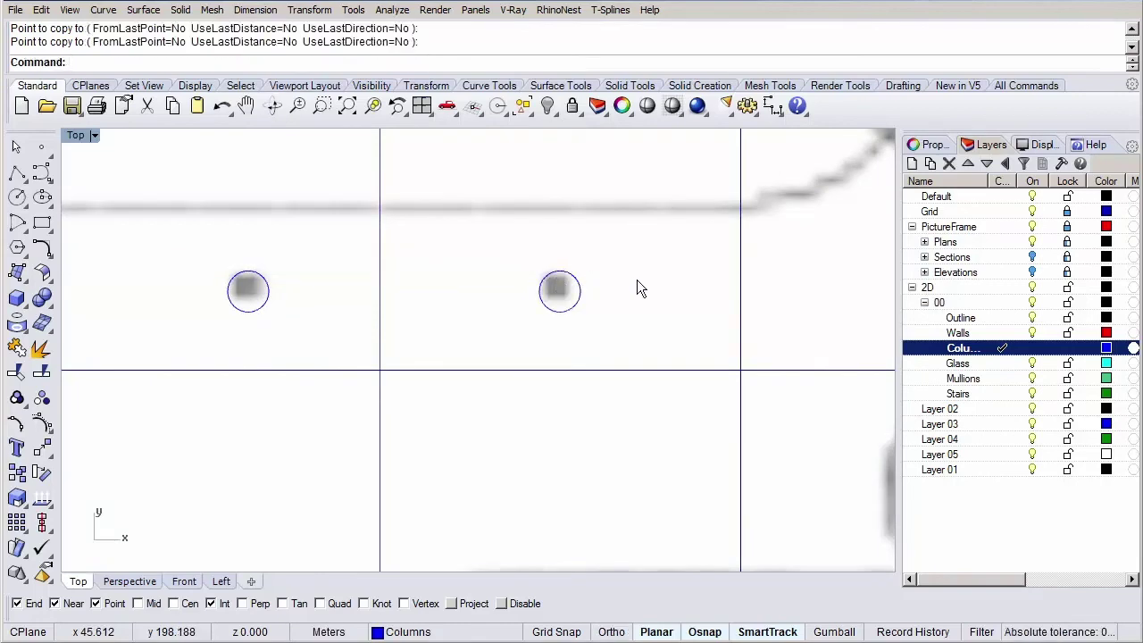
Zoom out to see the entire plan with its traced walls and column circles
scroll(475, 408, "down", 5)
scroll(473, 410, "down", 3)
scroll(473, 406, "down", 2)
scroll(536, 339, "down", 3)
scroll(569, 299, "down", 1)
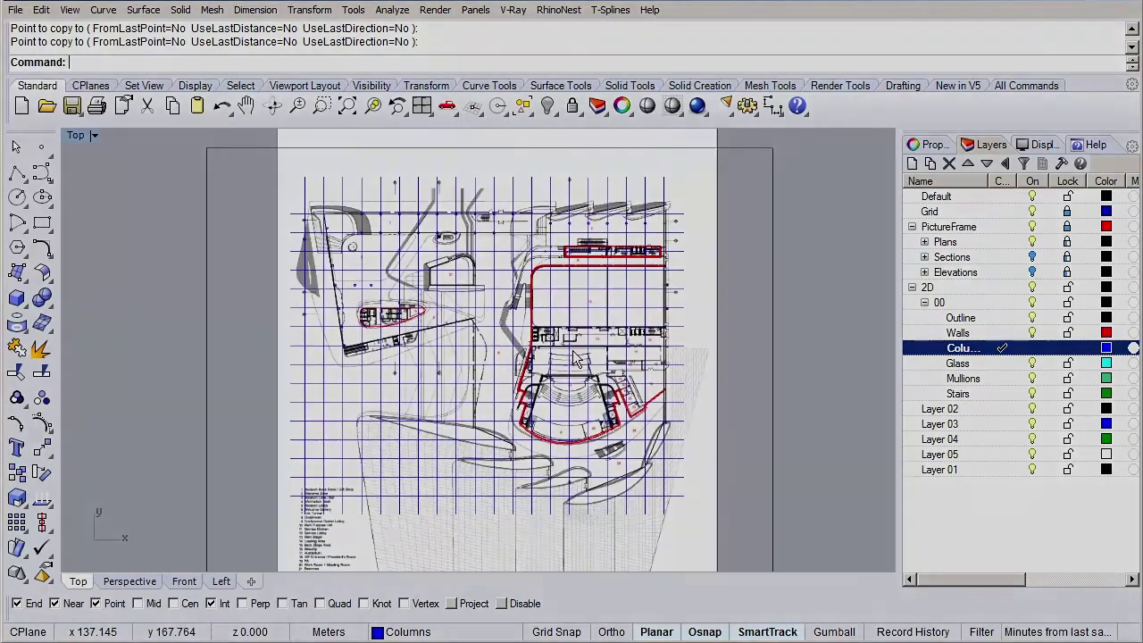